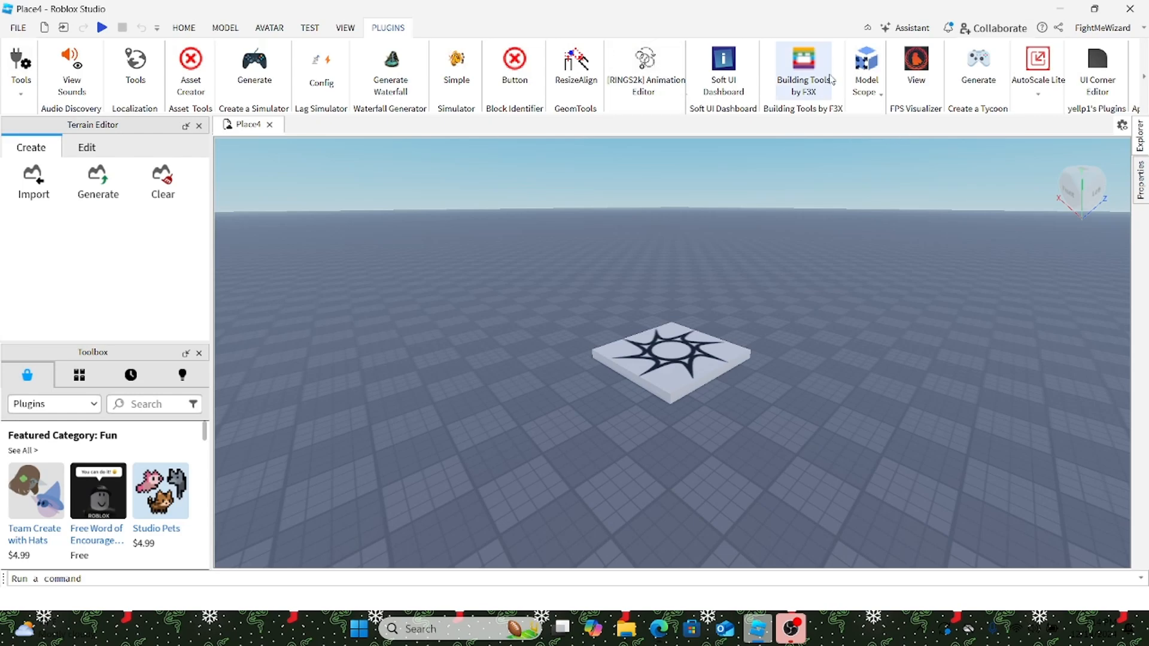
Step: Drag the spawn pad to the left and nearer the camera
right_drag(768, 223, 768, 223)
scroll(768, 224, up, 5)
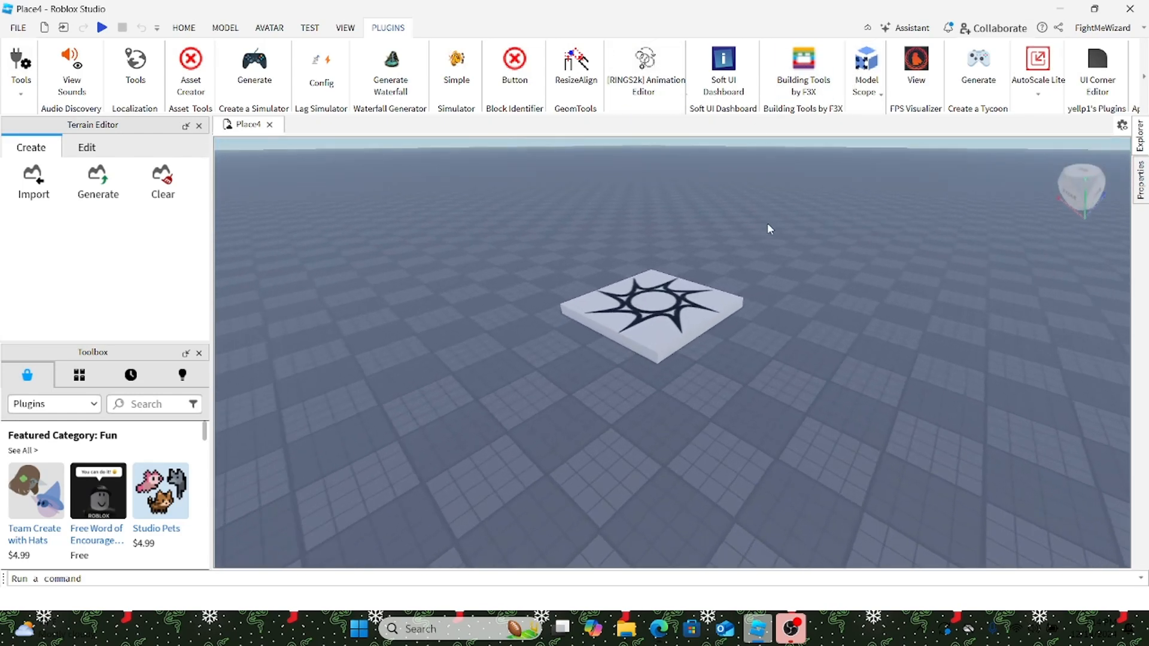
drag(606, 389, 467, 325)
click(759, 233)
scroll(759, 233, down, 5)
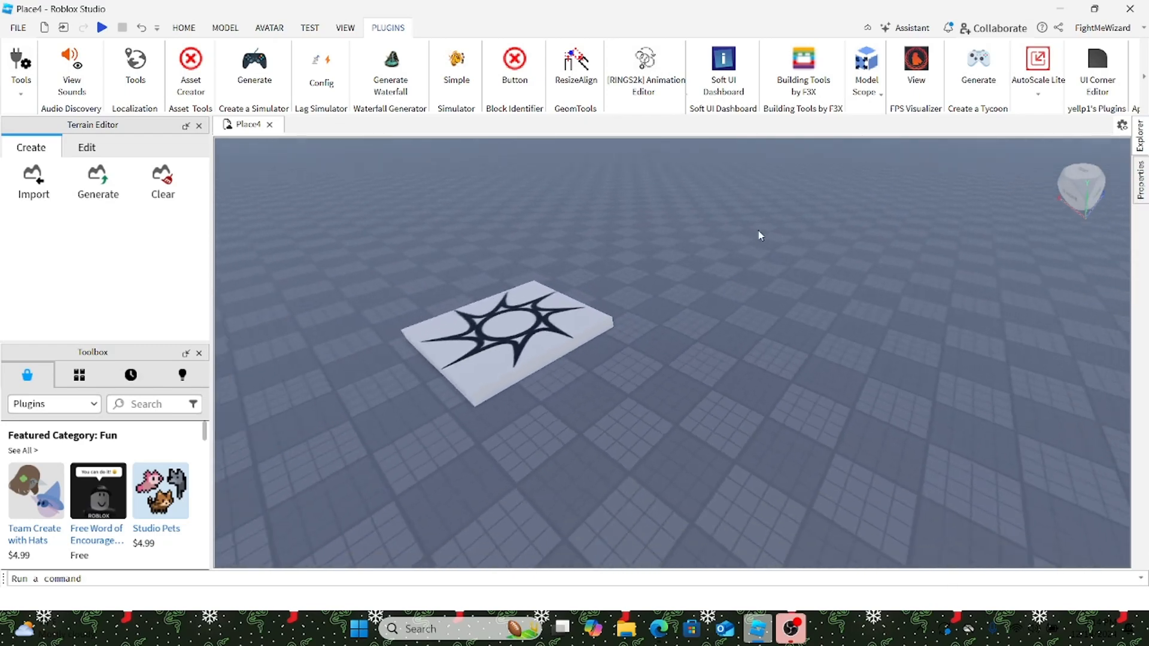
scroll(759, 232, down, 5)
scroll(724, 292, up, 10)
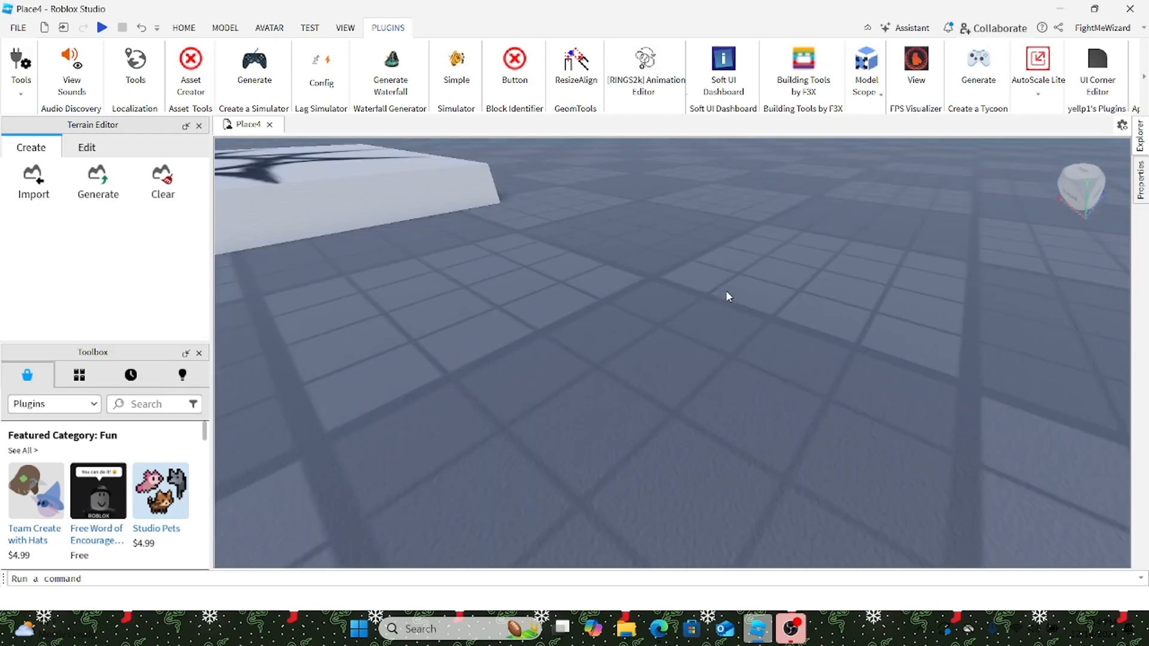
scroll(727, 289, down, 7)
drag(641, 268, 607, 298)
click(864, 263)
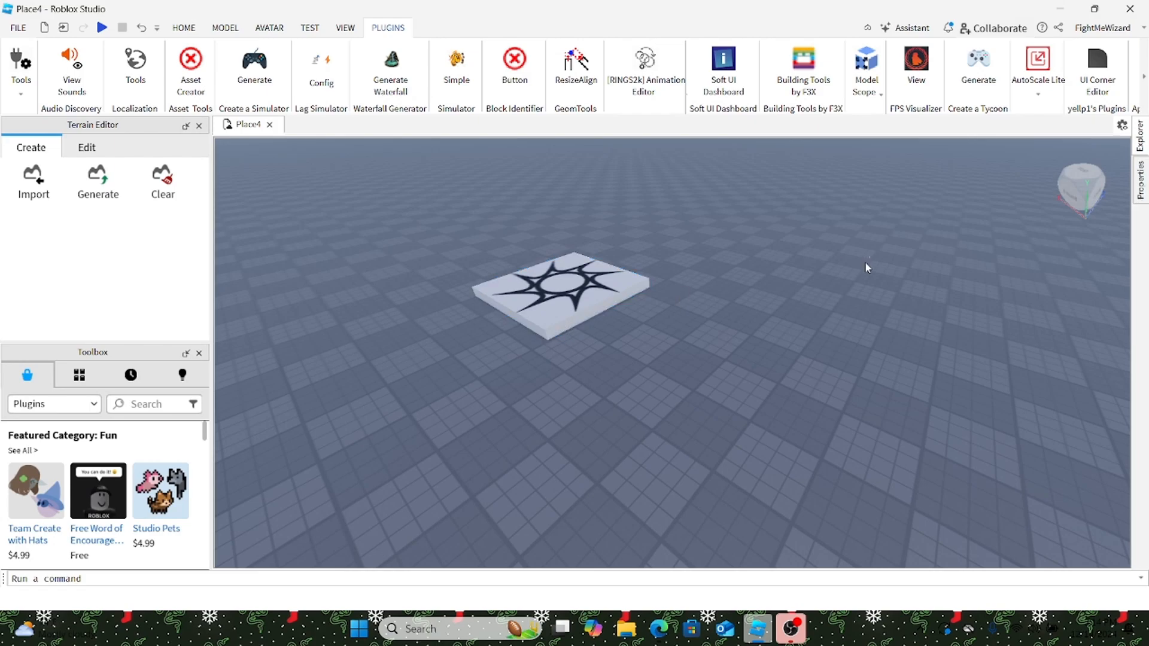
Step: Move the spawn pad back toward the middle of the baseplate and deselect it
scroll(752, 260, down, 3)
scroll(752, 259, up, 5)
scroll(752, 259, down, 3)
right_drag(751, 259, 735, 257)
scroll(602, 276, down, 1)
drag(602, 277, 631, 312)
click(868, 273)
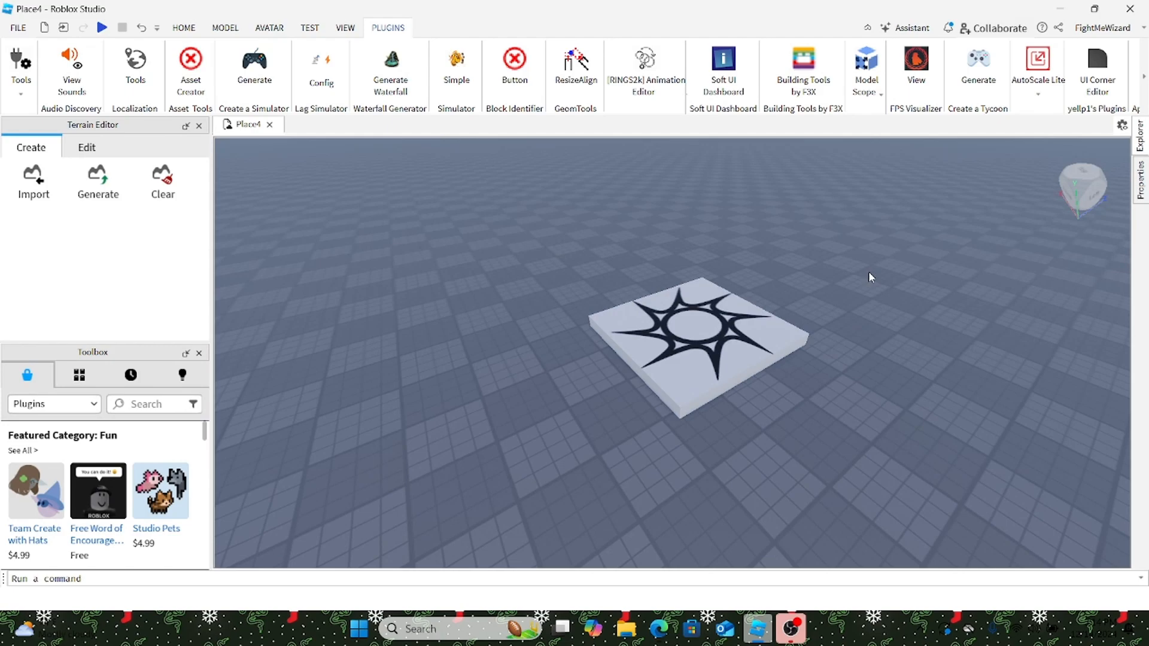
Step: Insert a new brick Part and drag it off the spawn pad
click(184, 27)
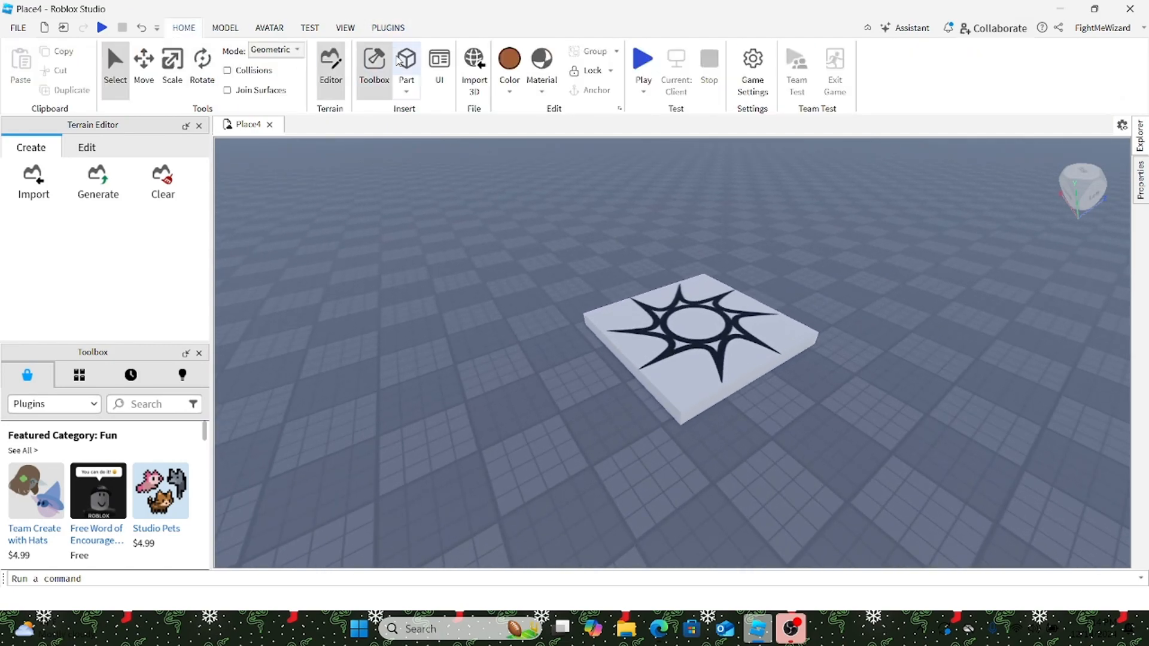
click(406, 63)
scroll(457, 446, up, 2)
drag(673, 355, 461, 446)
scroll(494, 441, up, 5)
right_drag(495, 441, 508, 437)
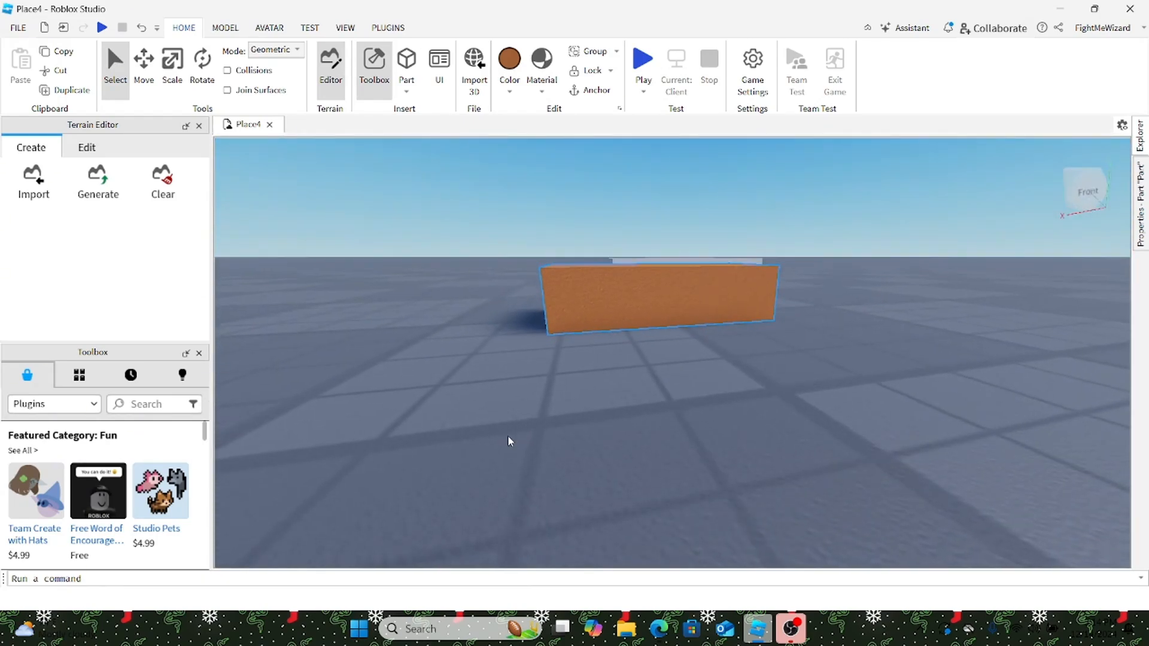
Step: Scale the brick down to width 0.8, height 0.7 and depth 0.5
click(172, 63)
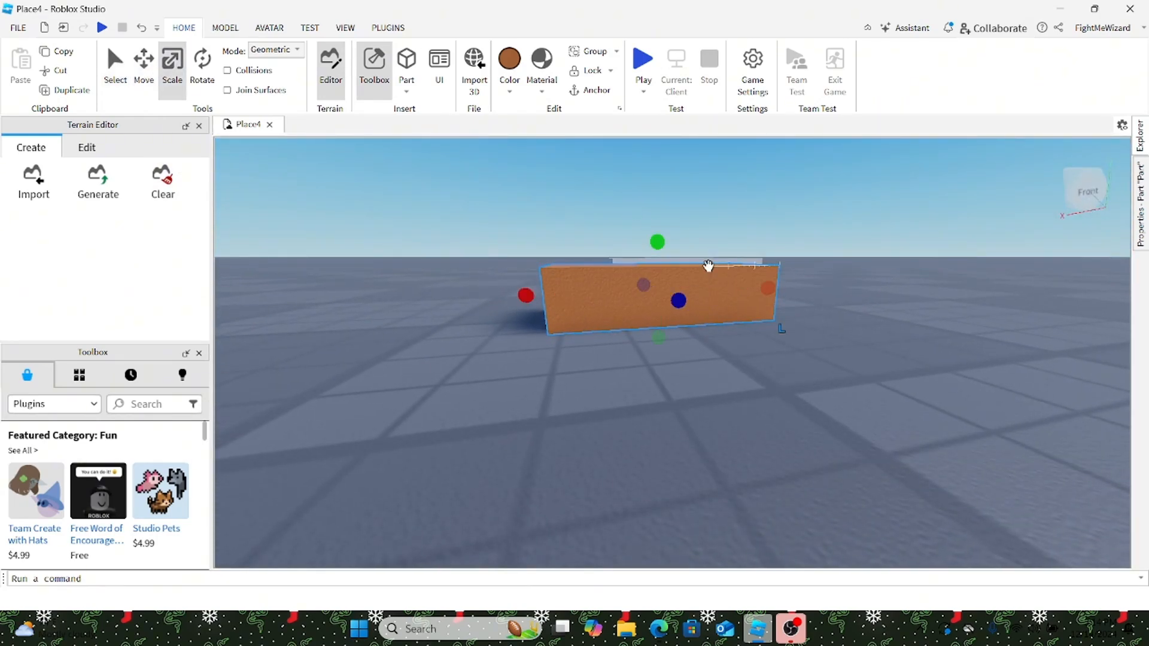
drag(765, 294, 614, 297)
right_drag(626, 297, 631, 295)
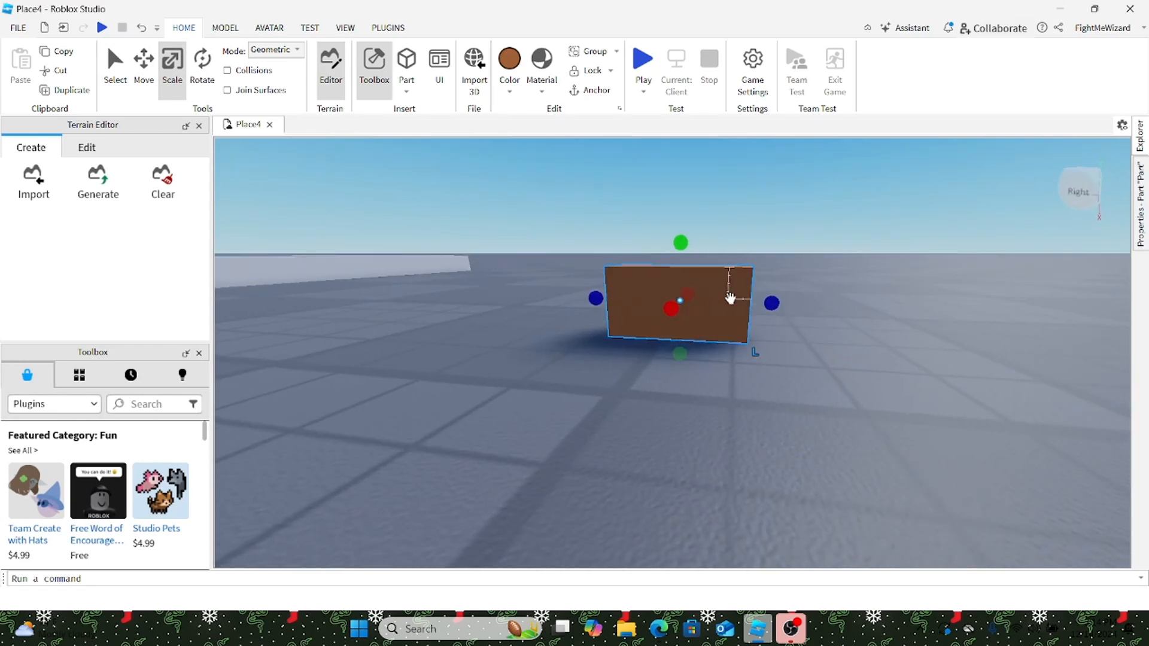
drag(772, 303, 694, 298)
drag(639, 242, 641, 270)
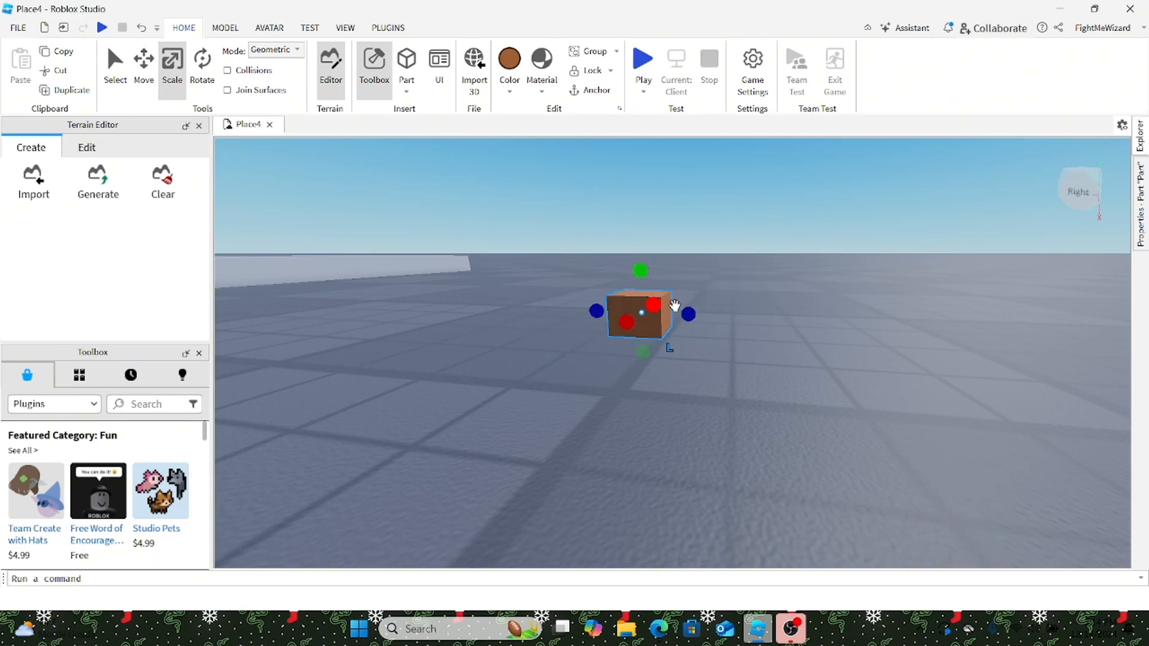
drag(692, 324, 659, 321)
right_drag(659, 321, 660, 330)
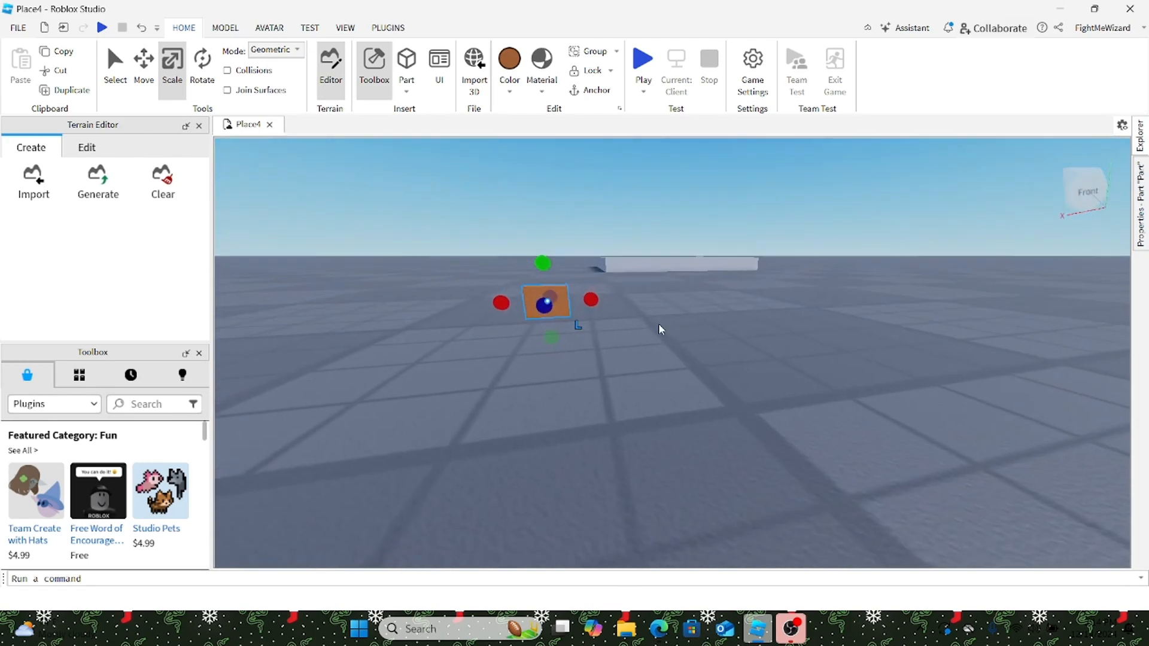
Step: Narrow the brick further and stretch it up into a tall thin post
drag(589, 301, 568, 302)
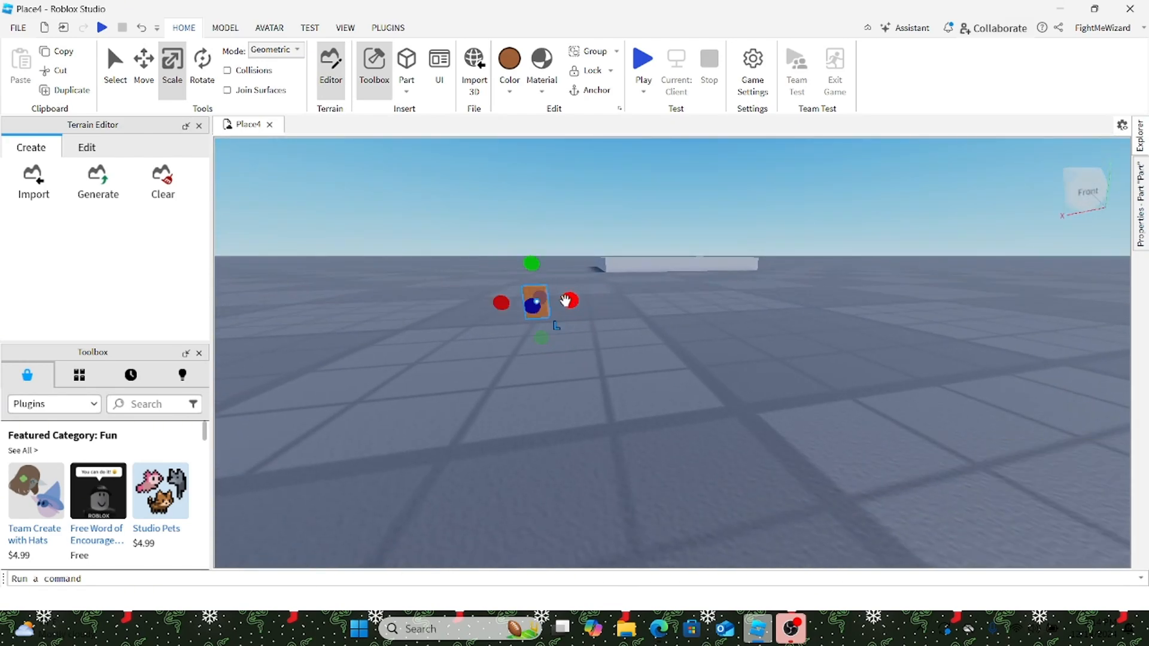
drag(531, 264, 545, 229)
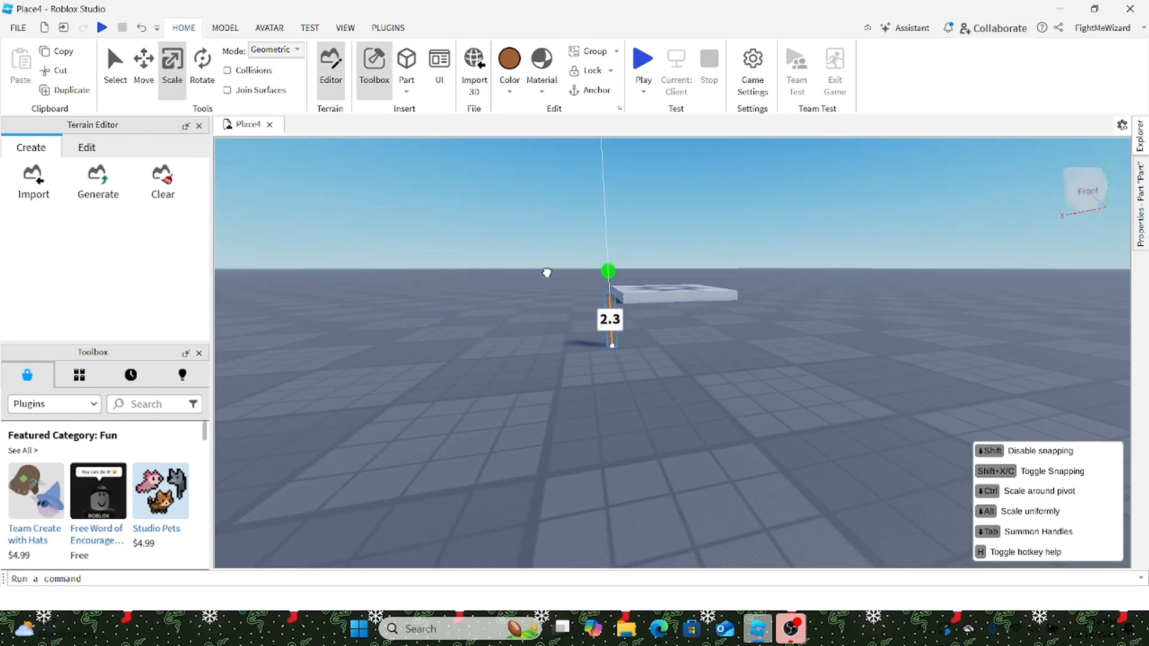
drag(547, 272, 547, 272)
click(774, 351)
Step: Insert a Block Avatar rig from the Avatar Rig Builder
click(386, 28)
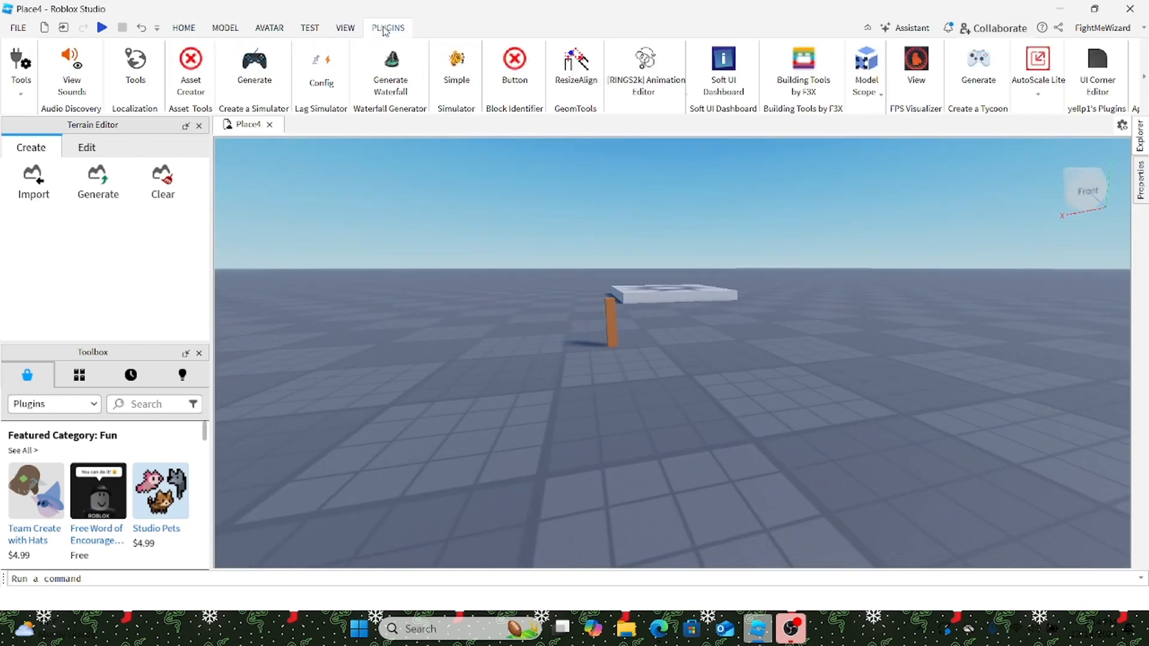
click(309, 29)
click(269, 28)
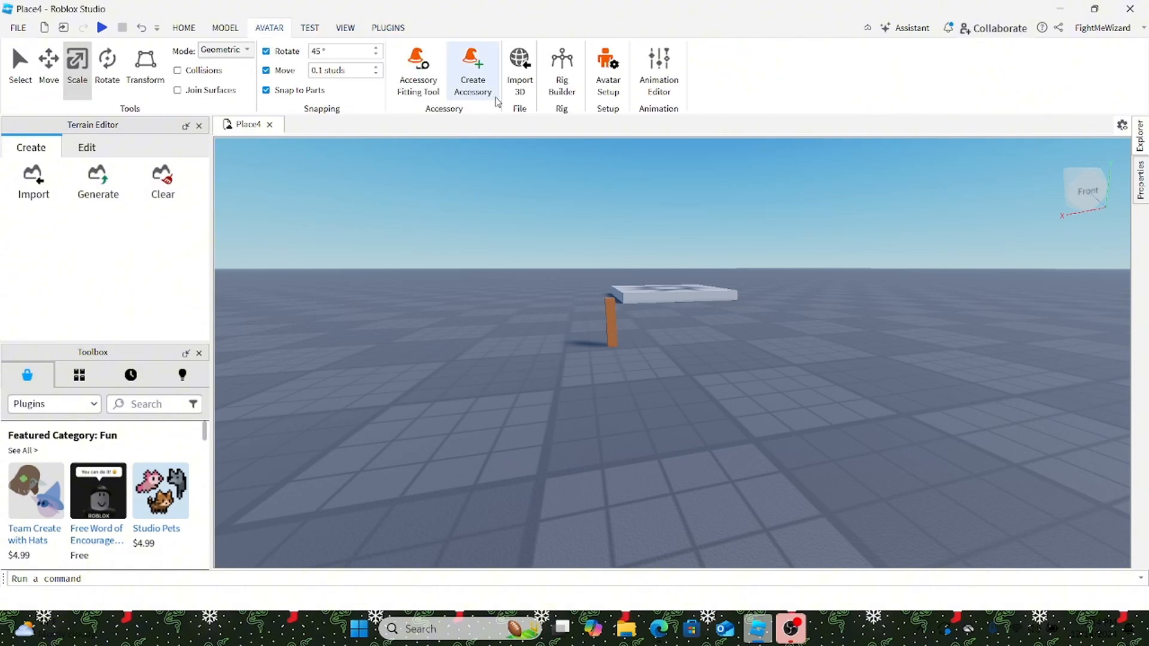
click(575, 73)
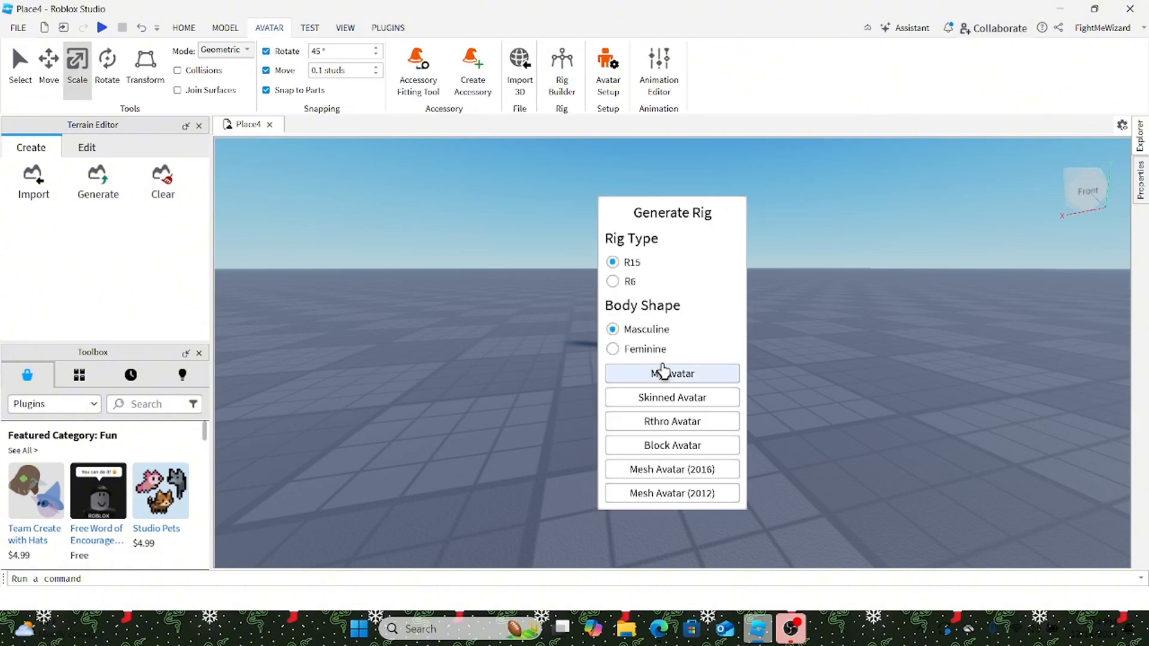
click(680, 445)
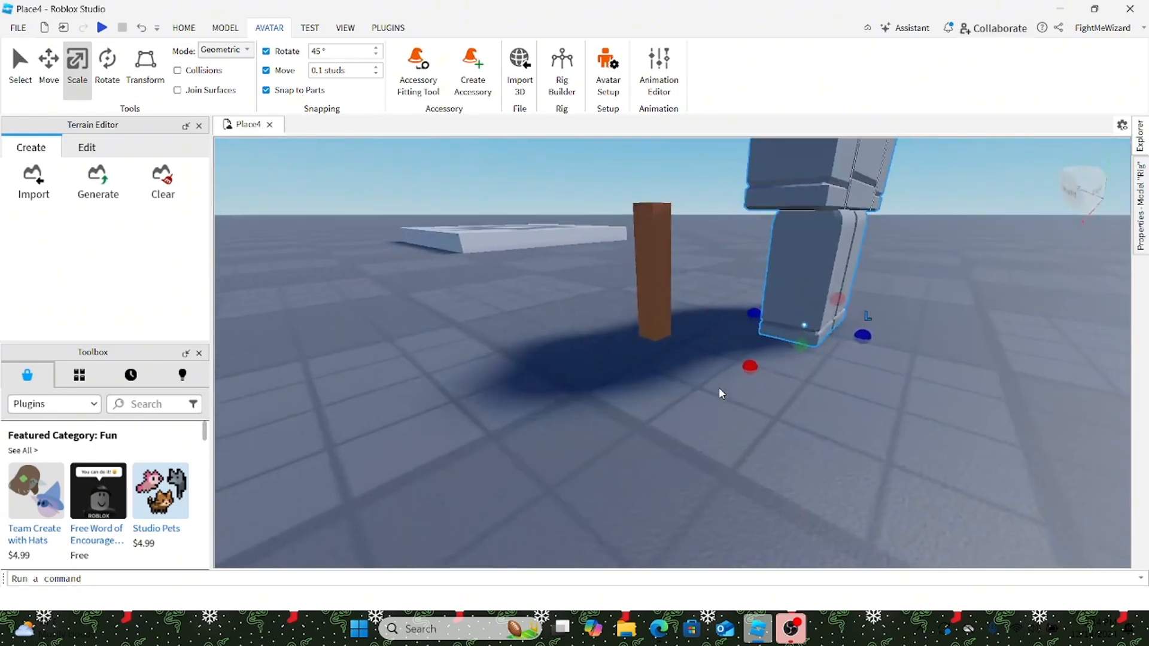
Step: Move the brown post against the rig's leg
right_drag(719, 389, 719, 389)
drag(615, 263, 680, 301)
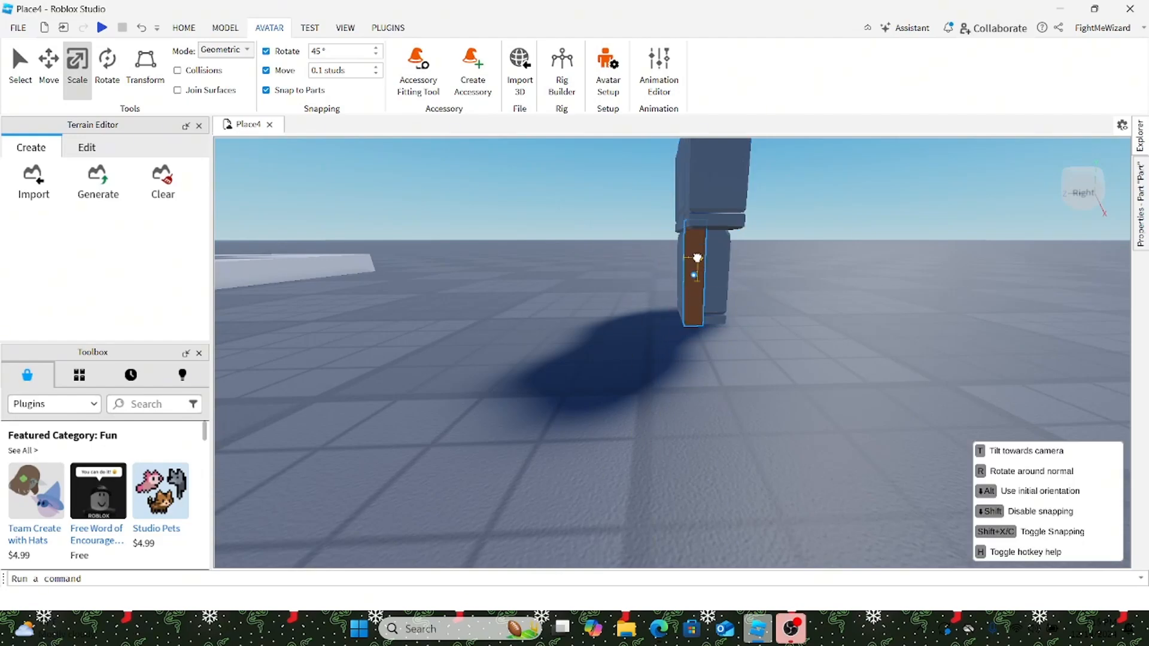
drag(698, 263, 696, 262)
key(w)
right_drag(705, 262, 705, 262)
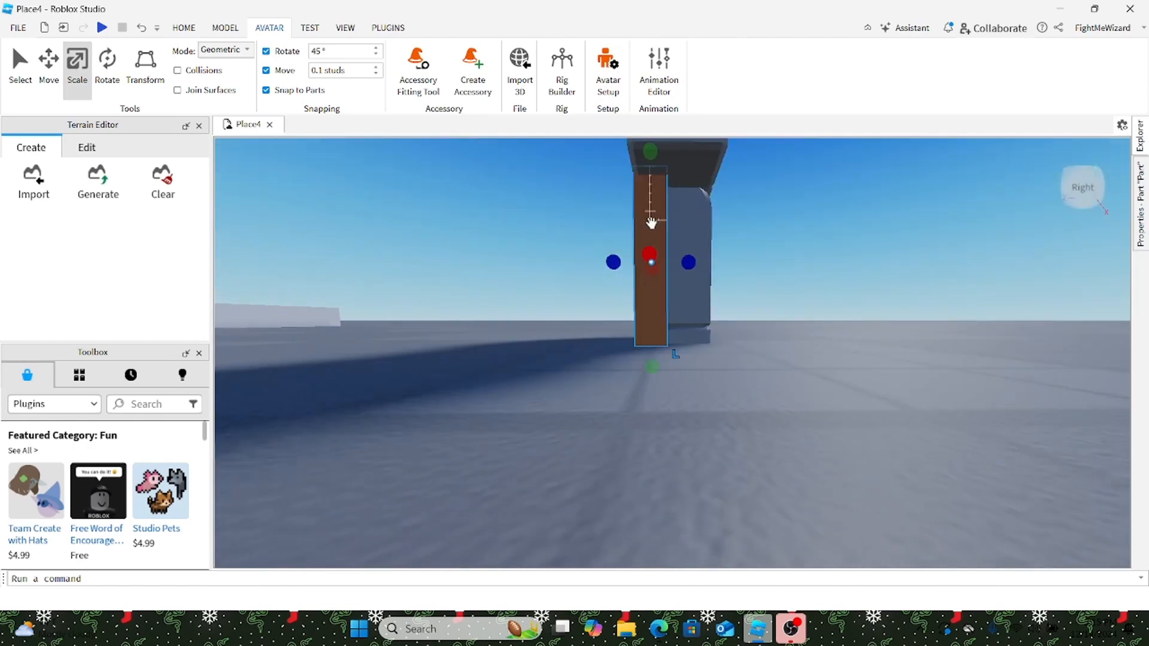
right_drag(651, 223, 651, 223)
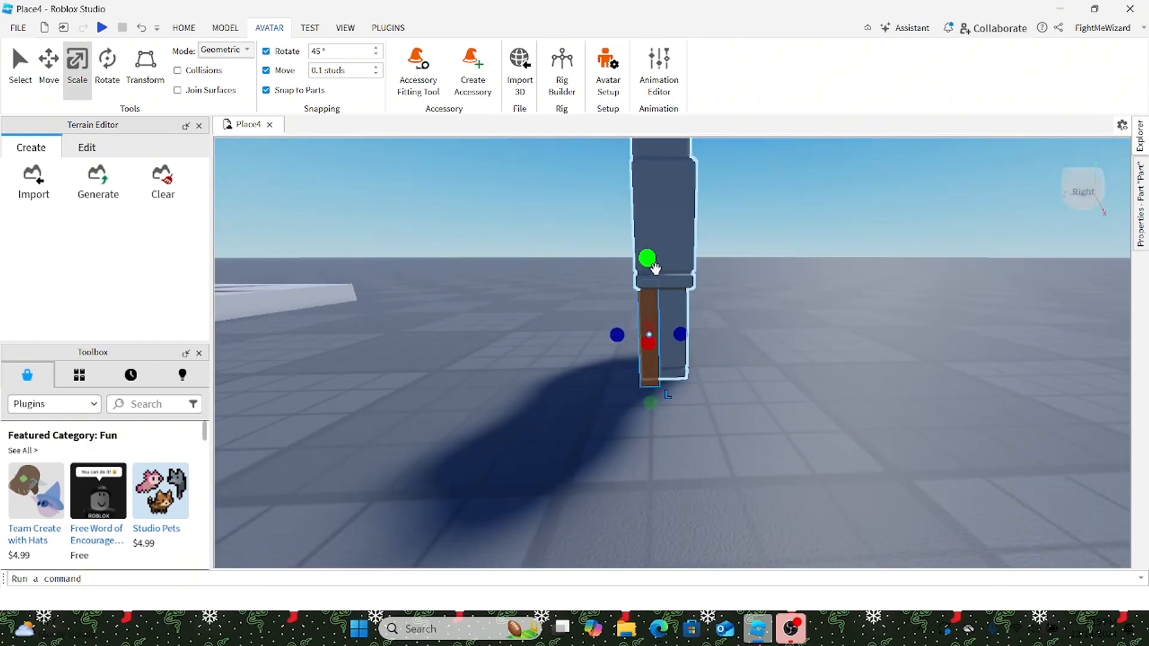
Step: Shorten the post to 1.9 studs tall and reselect it
drag(654, 267, 652, 293)
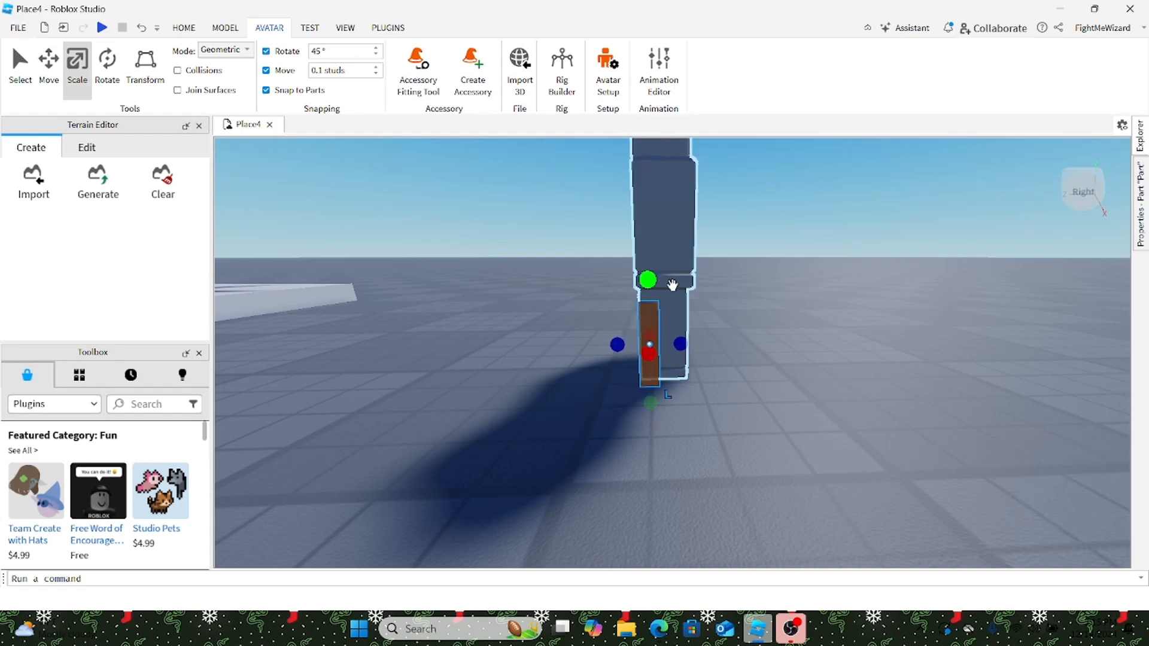
click(778, 290)
scroll(778, 289, up, 5)
scroll(777, 289, down, 4)
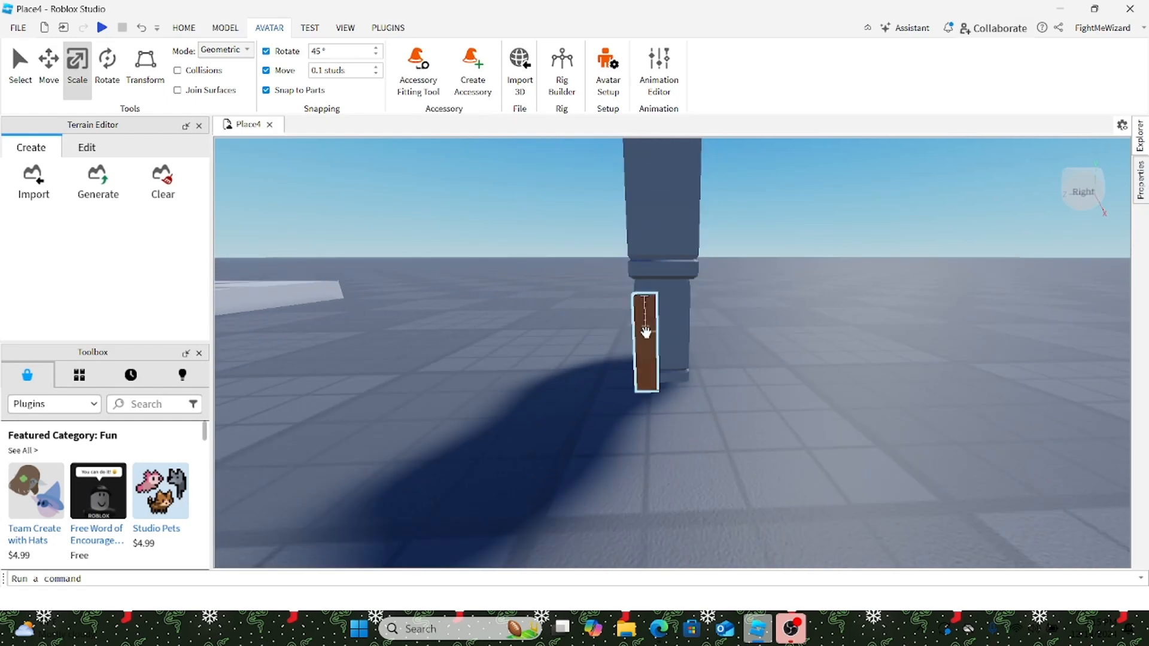
click(646, 332)
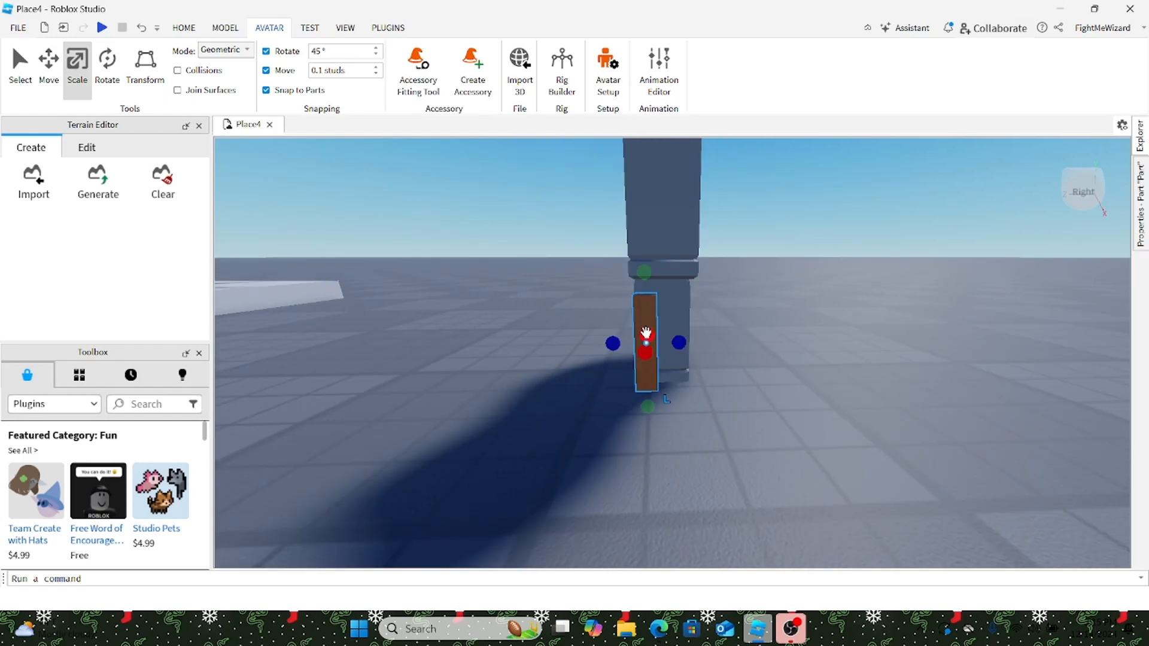
click(174, 27)
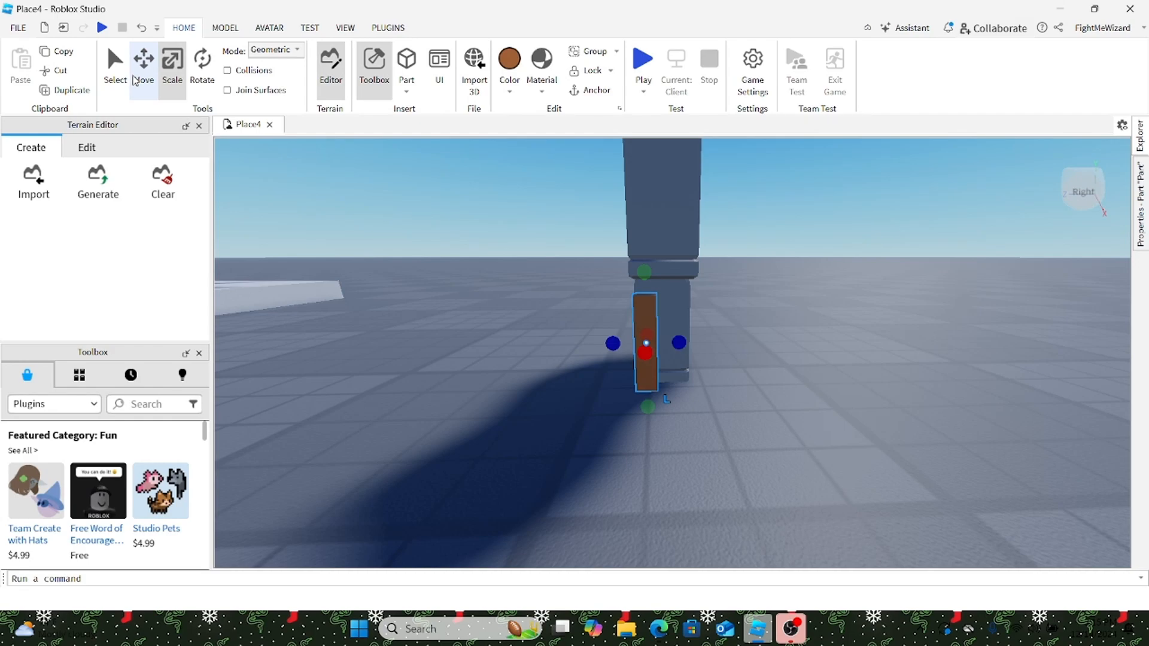
Step: Position the posts beside the rig's left and right legs with the Move tool
click(144, 63)
drag(552, 343, 550, 346)
key(a)
right_drag(564, 347, 564, 347)
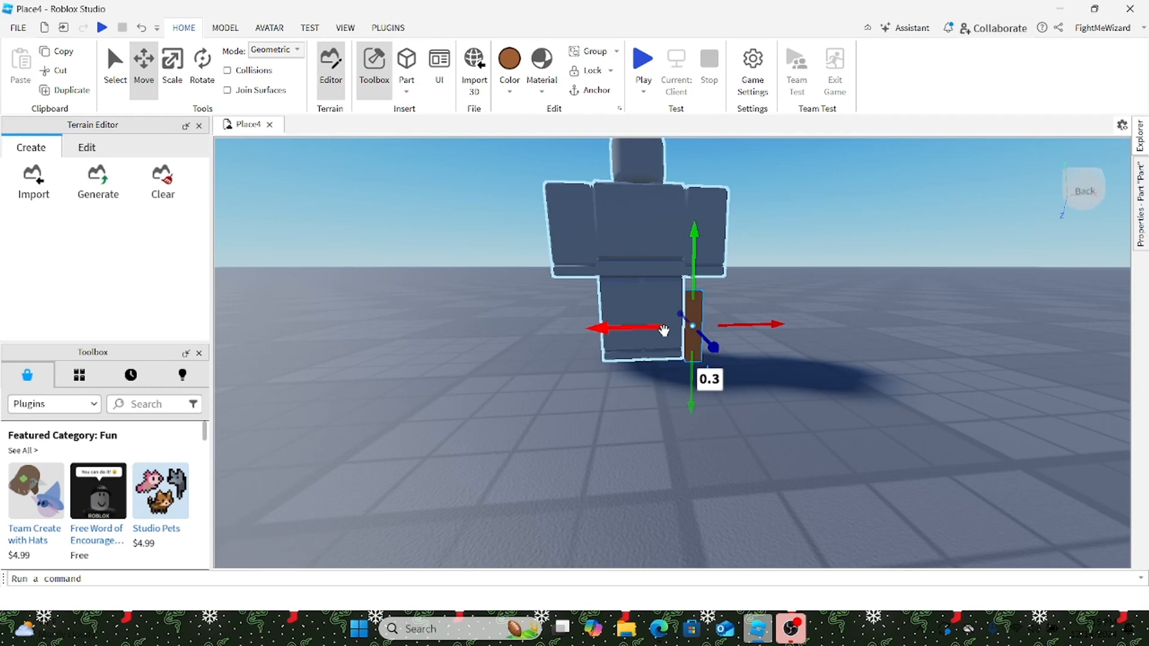
drag(614, 320, 519, 354)
click(684, 348)
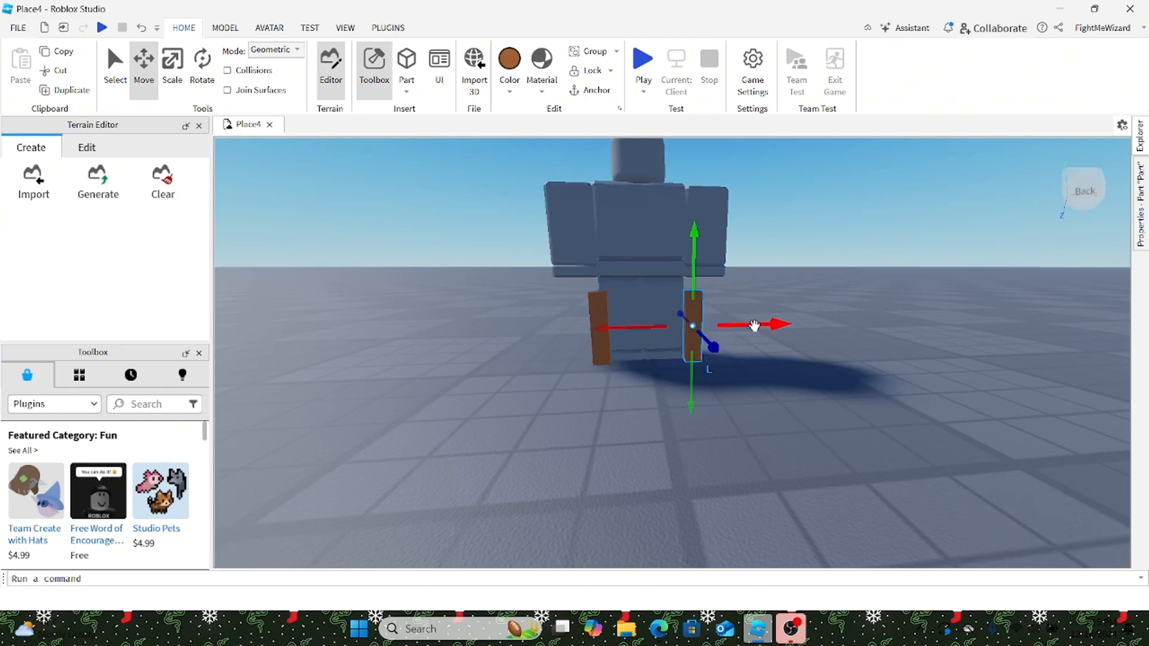
drag(754, 326, 769, 322)
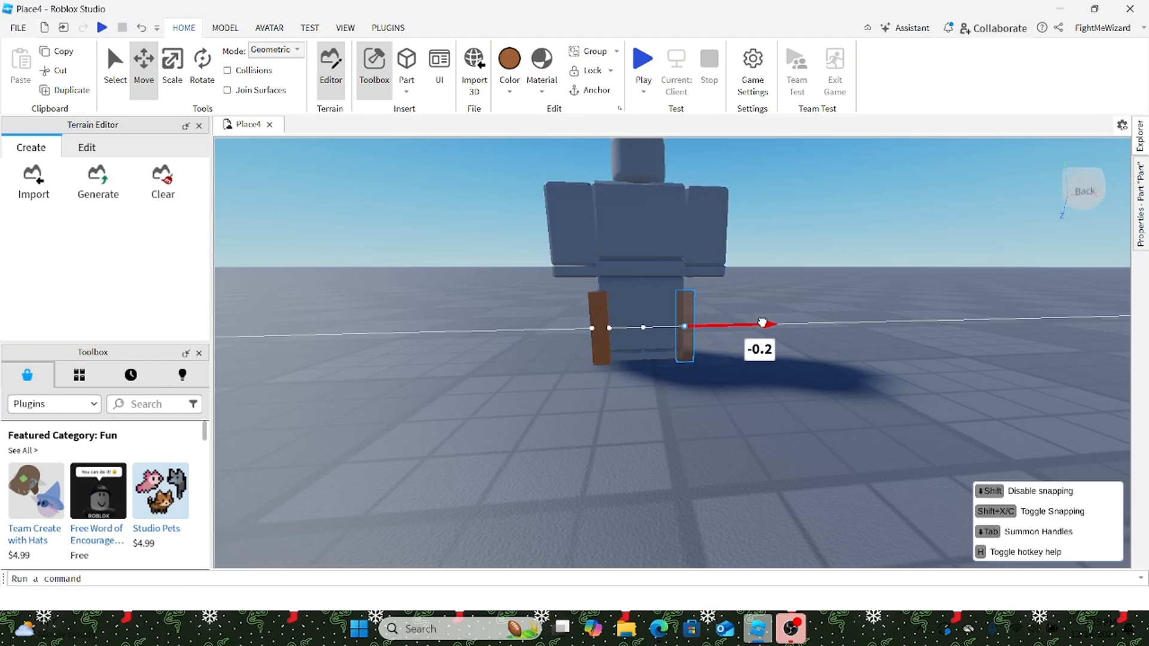
drag(765, 322, 764, 322)
click(781, 302)
Step: Slide the Rig sideways, then select and copy the orange upright part
scroll(780, 296, up, 5)
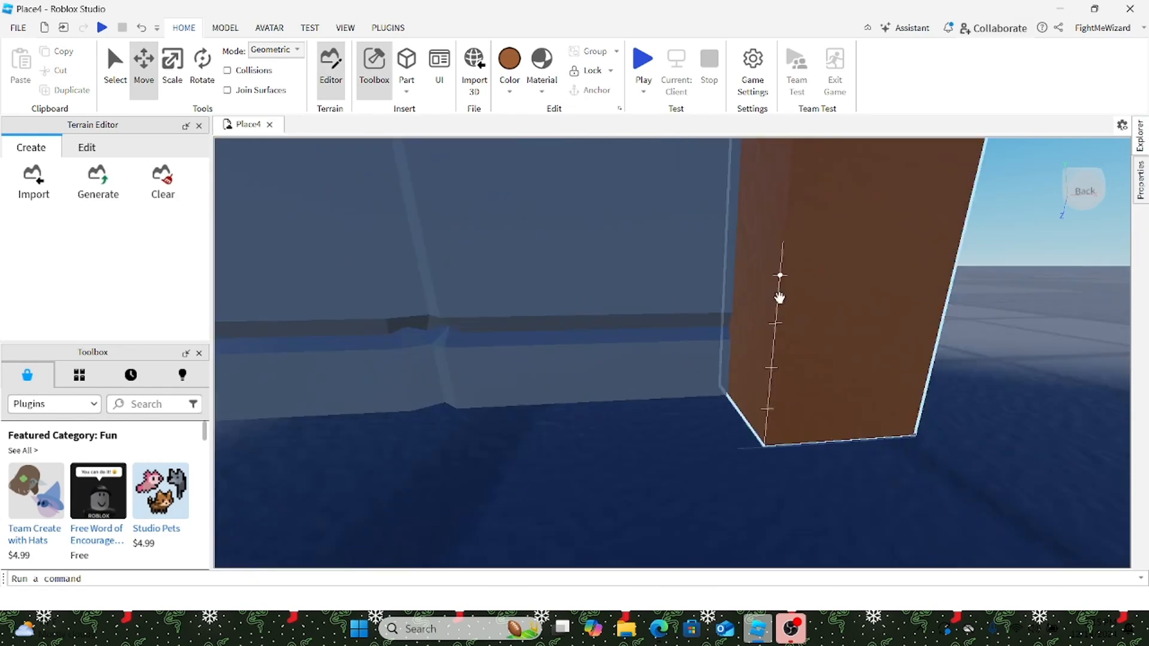
scroll(780, 296, down, 5)
right_drag(781, 296, 782, 299)
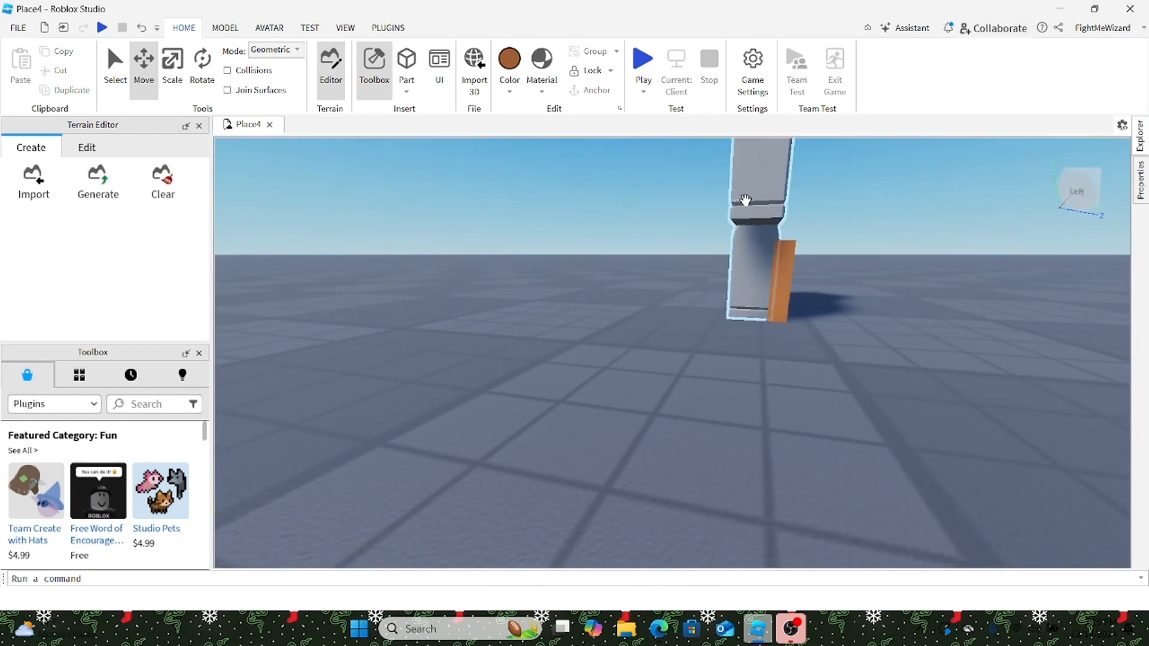
click(745, 200)
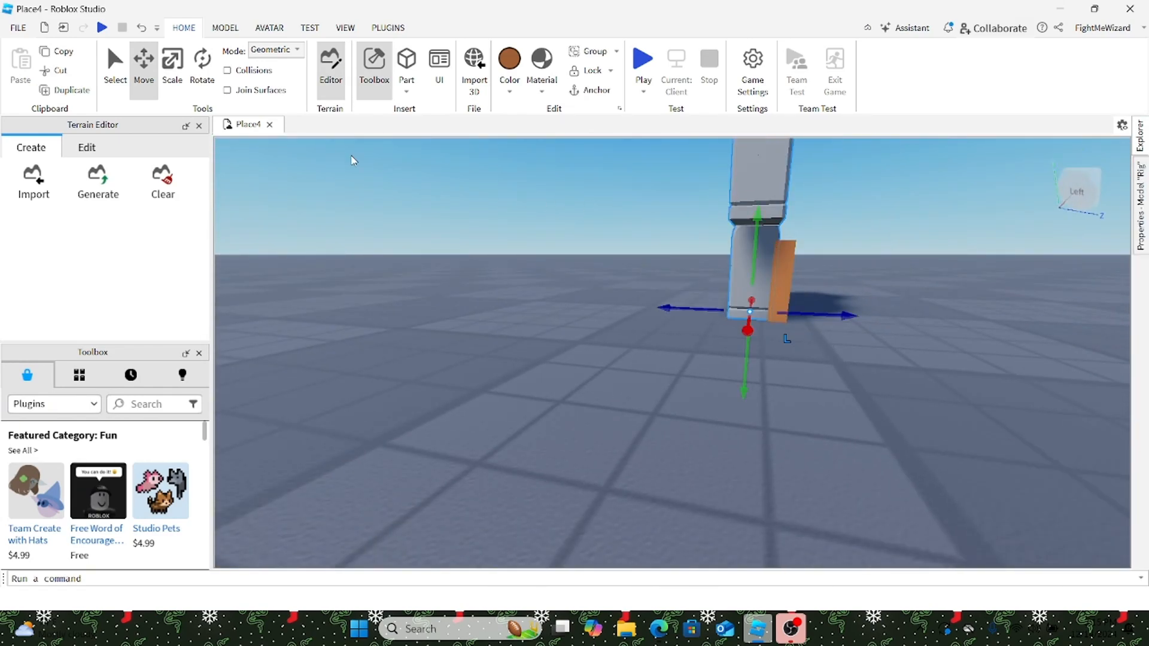
drag(718, 306, 290, 308)
drag(860, 190, 661, 361)
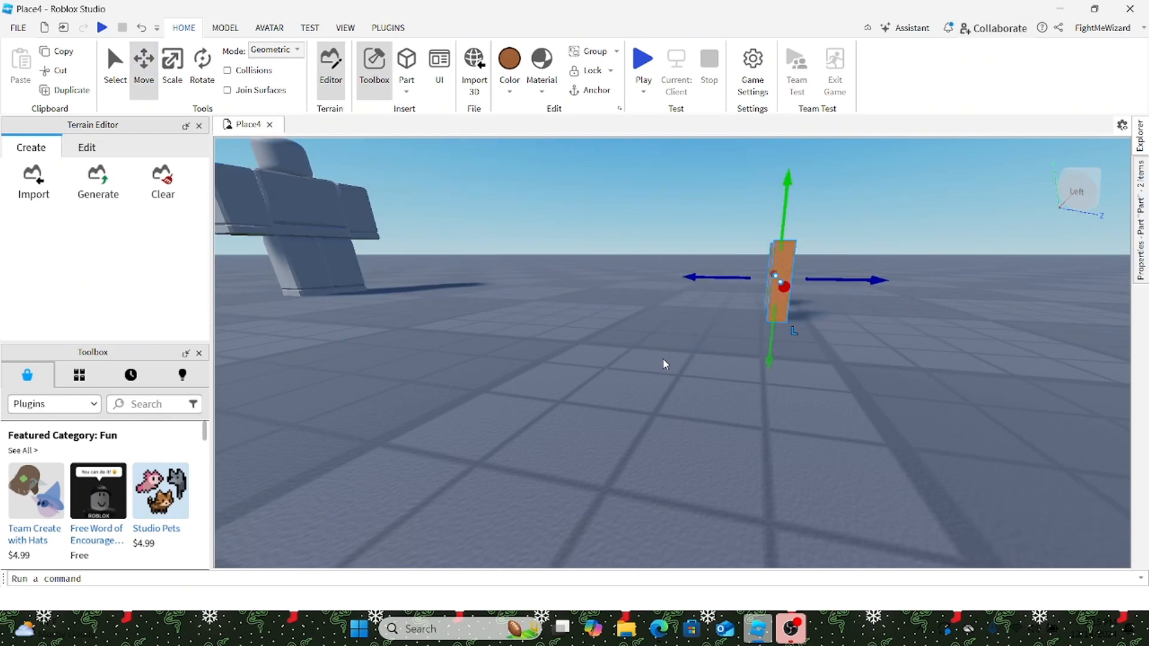
key(ctrl+c)
Step: Place the Rig beside the orange part and open the Explorer hierarchy
drag(267, 224, 719, 335)
scroll(658, 299, down, 3)
right_click(707, 321)
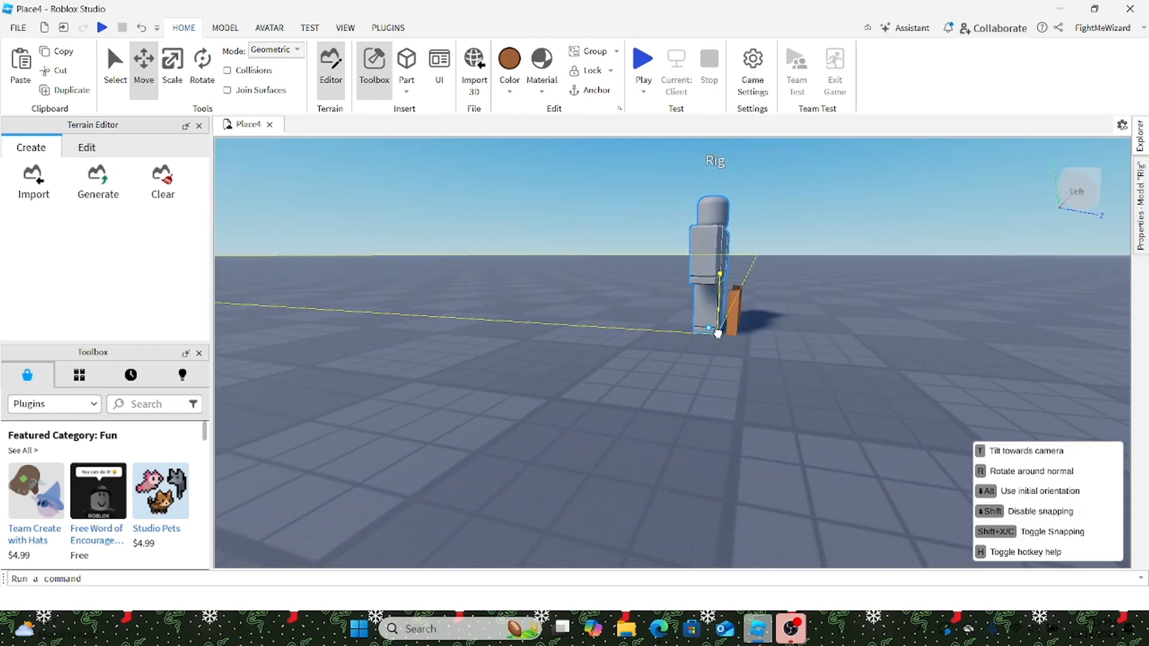
click(721, 336)
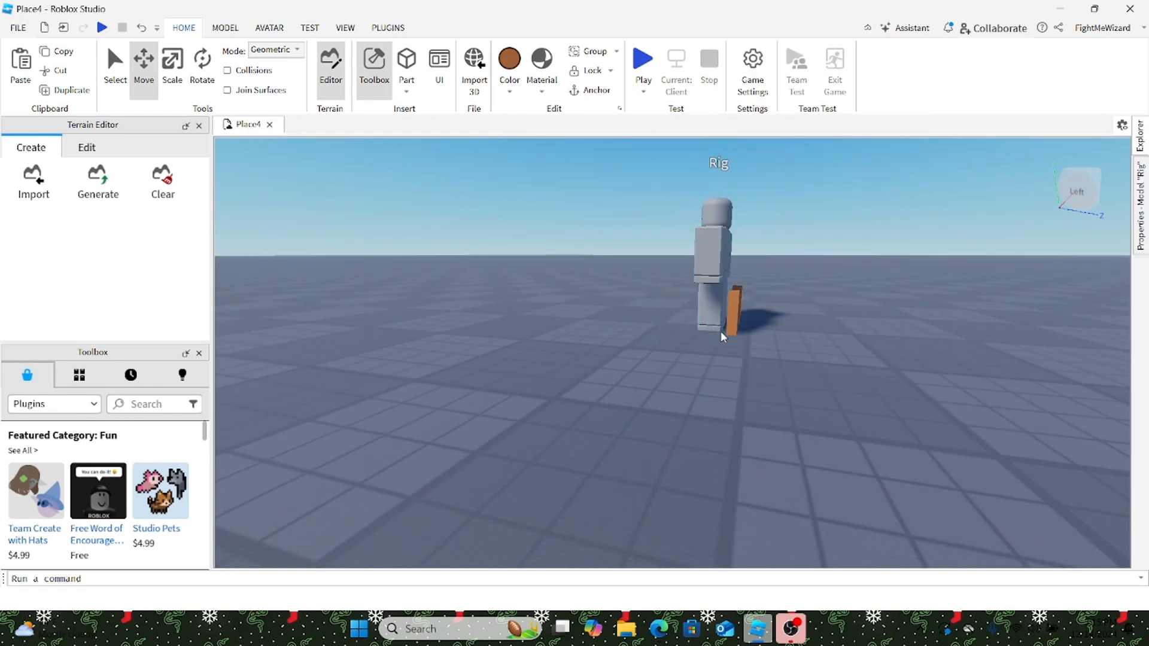
key(w)
click(1144, 144)
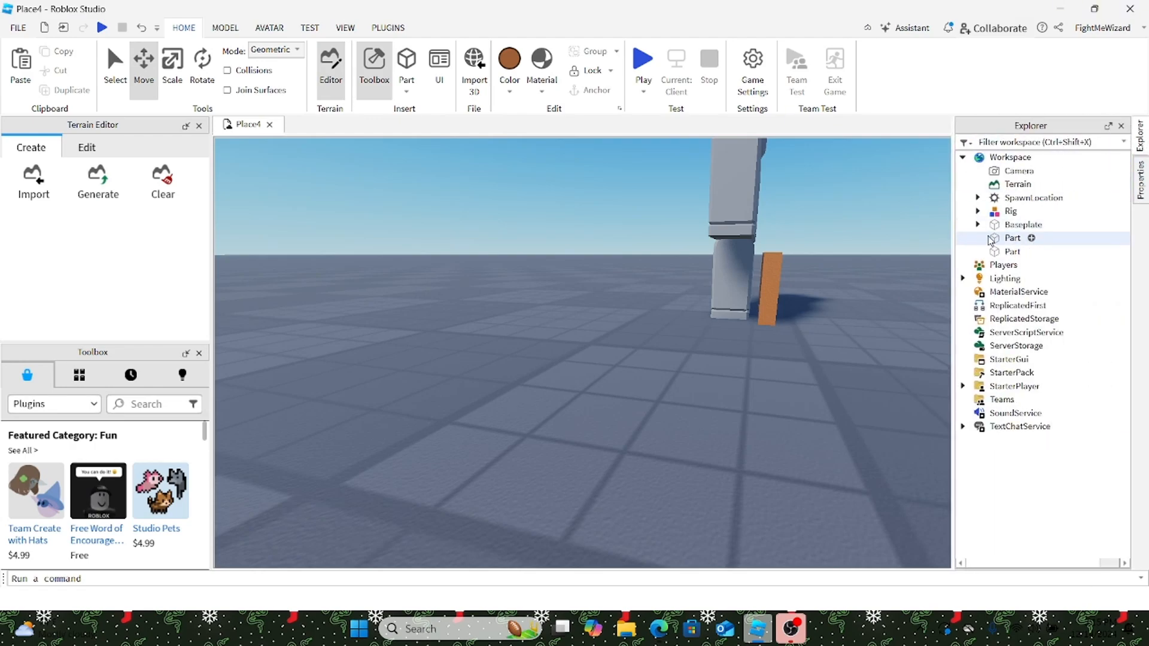
Step: Select the old Rig model in Explorer and delete it
click(978, 211)
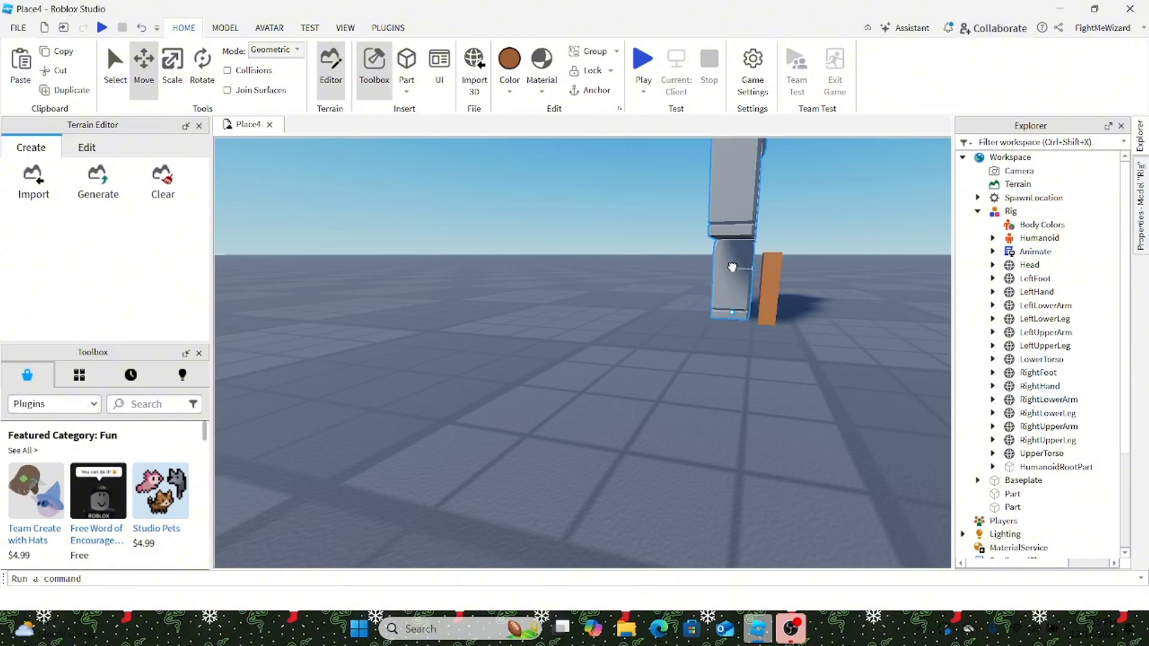
click(773, 255)
key(Delete)
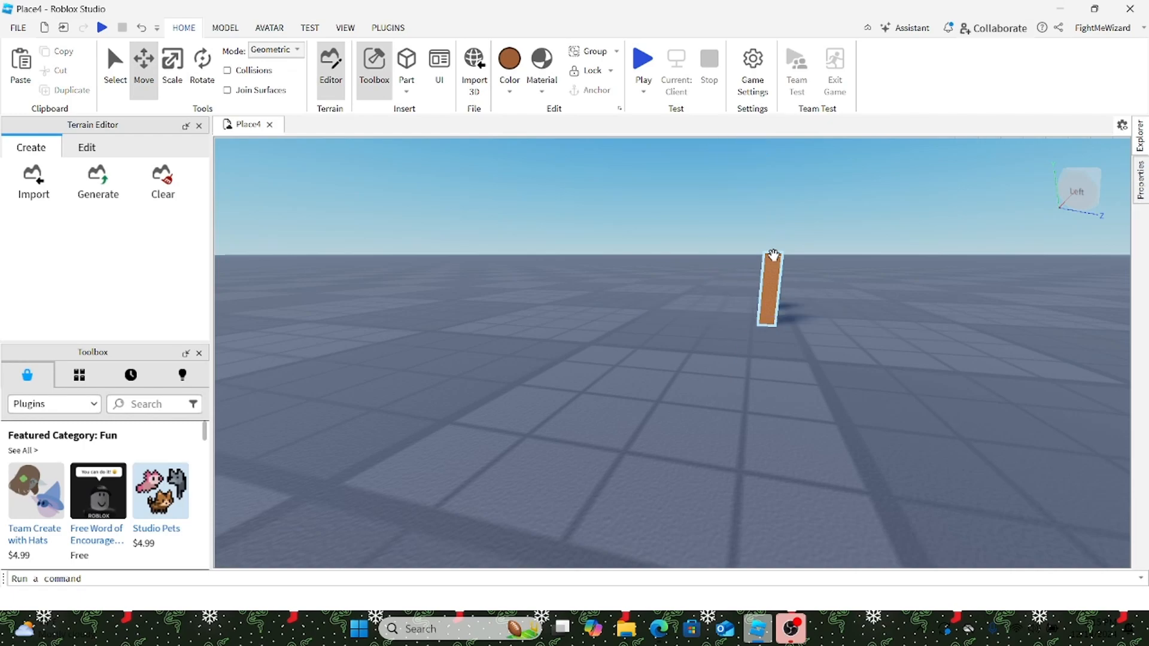
Step: Generate a new R6 Block Avatar rig with the Rig Builder
click(309, 27)
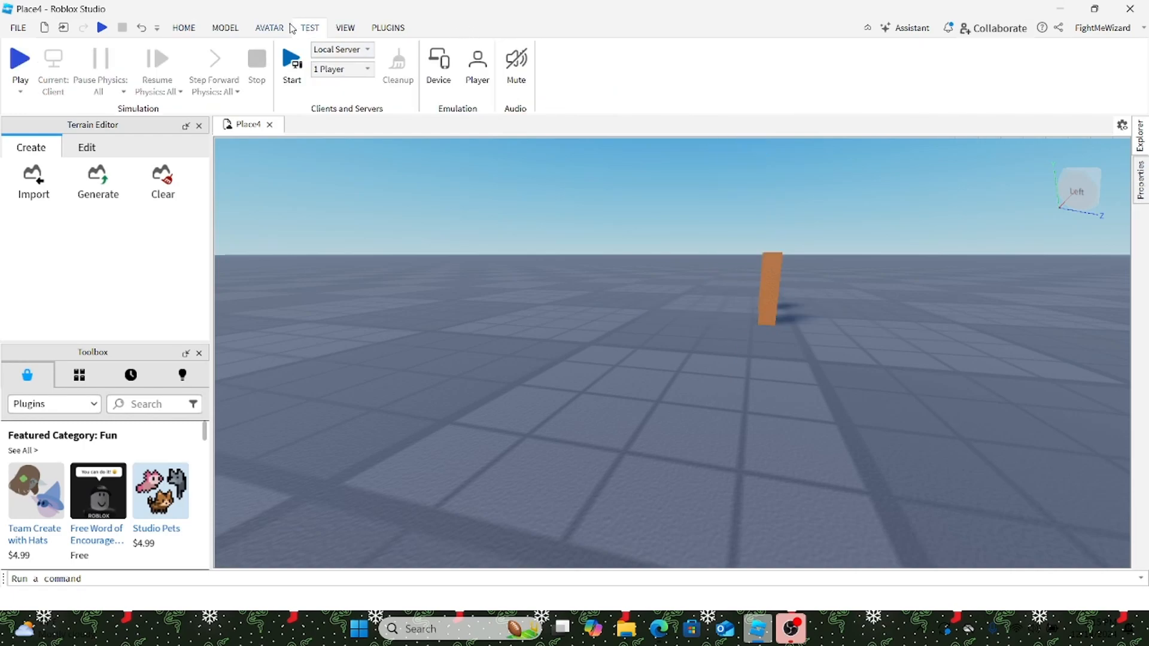
click(270, 27)
click(224, 28)
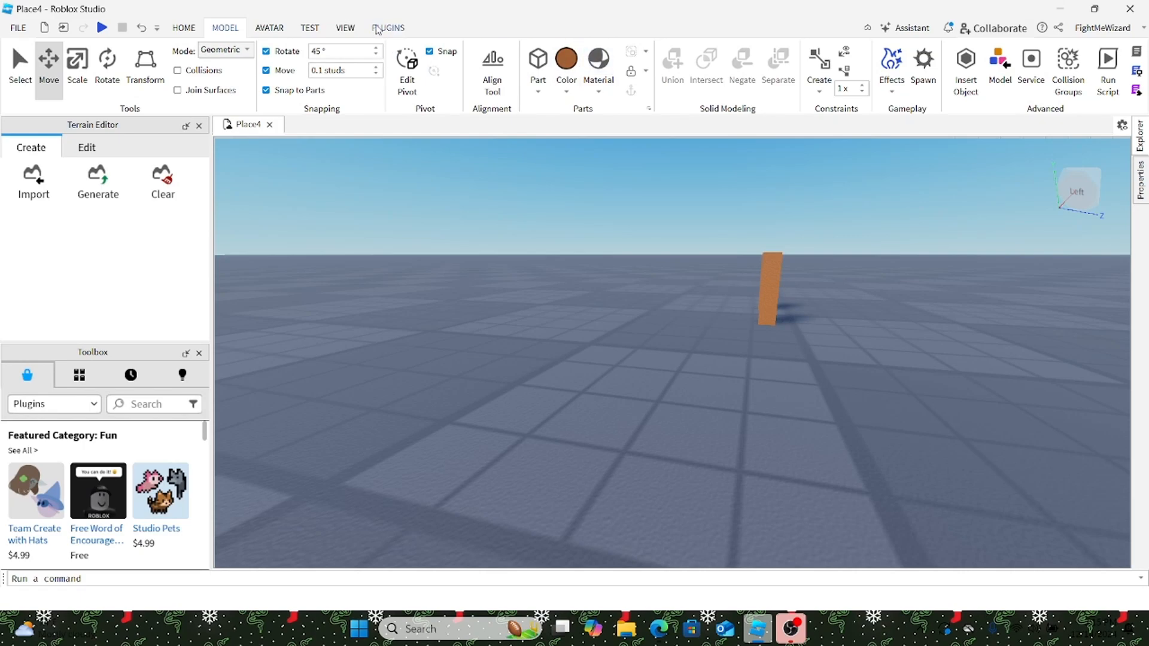
click(284, 29)
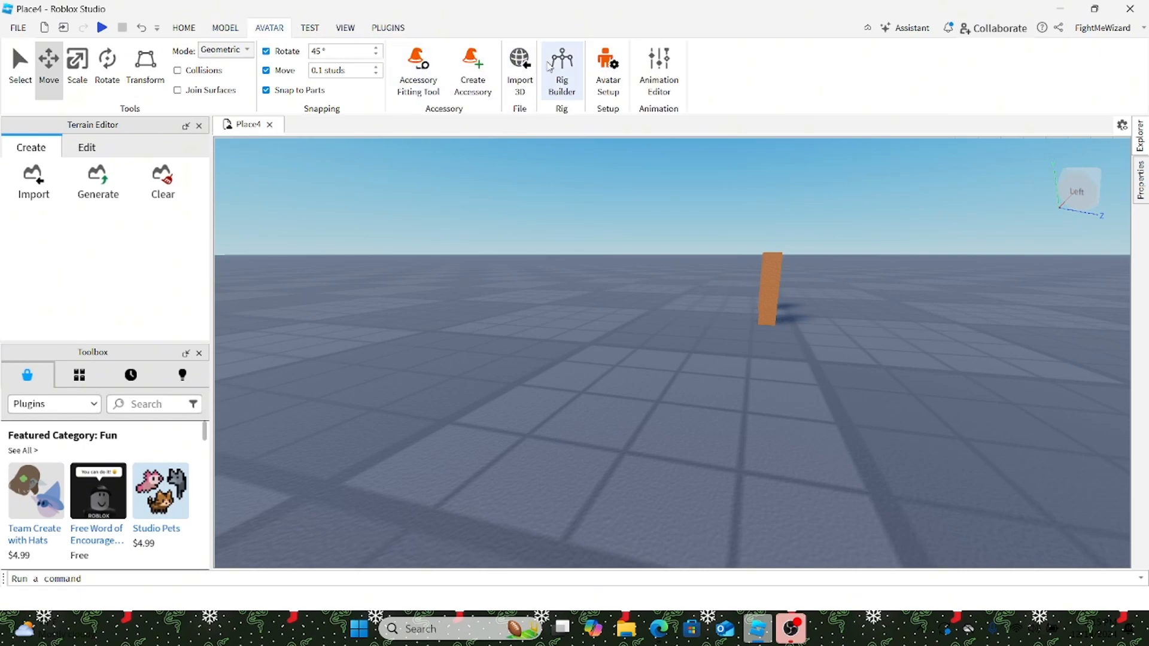
click(575, 78)
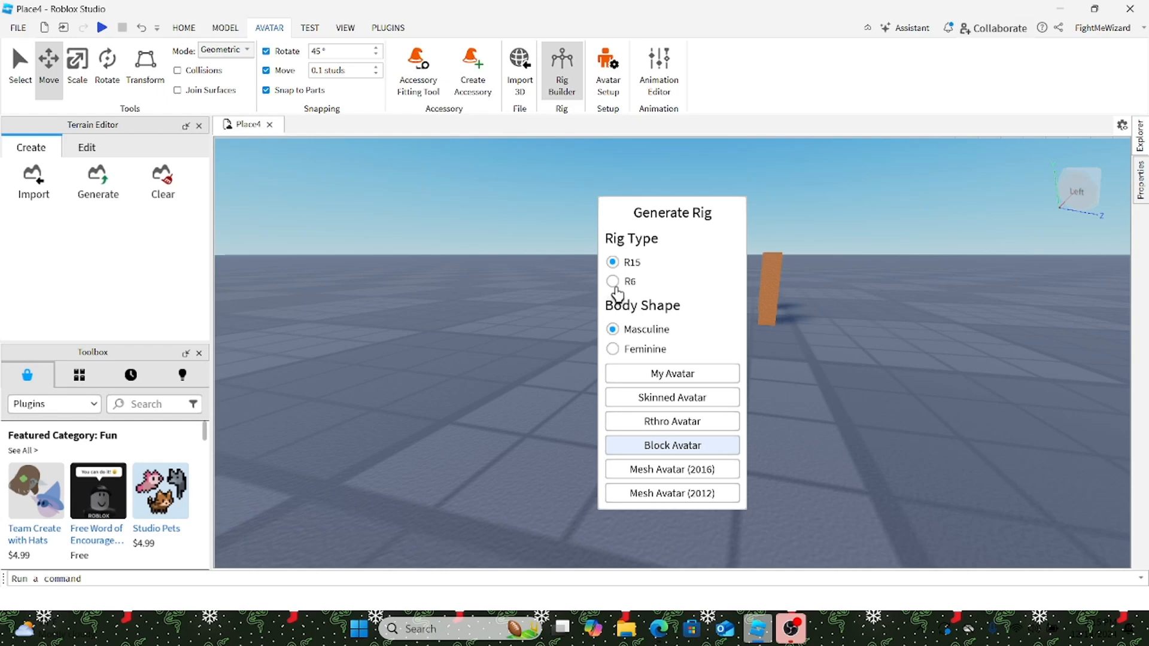
click(614, 285)
click(673, 445)
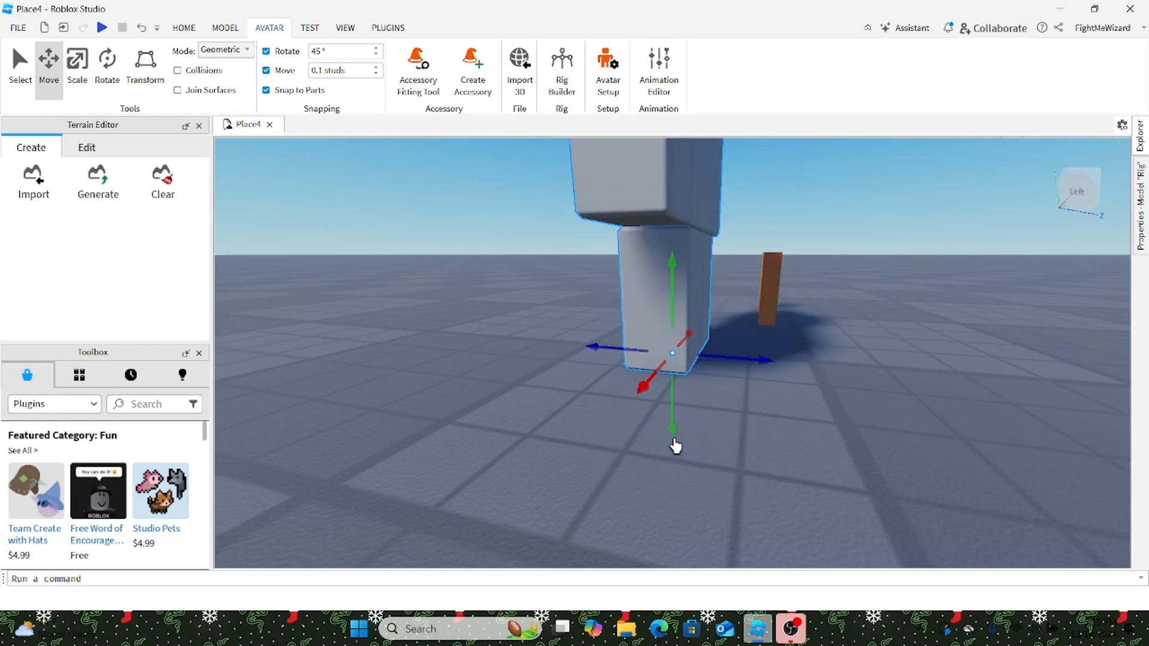
click(1139, 150)
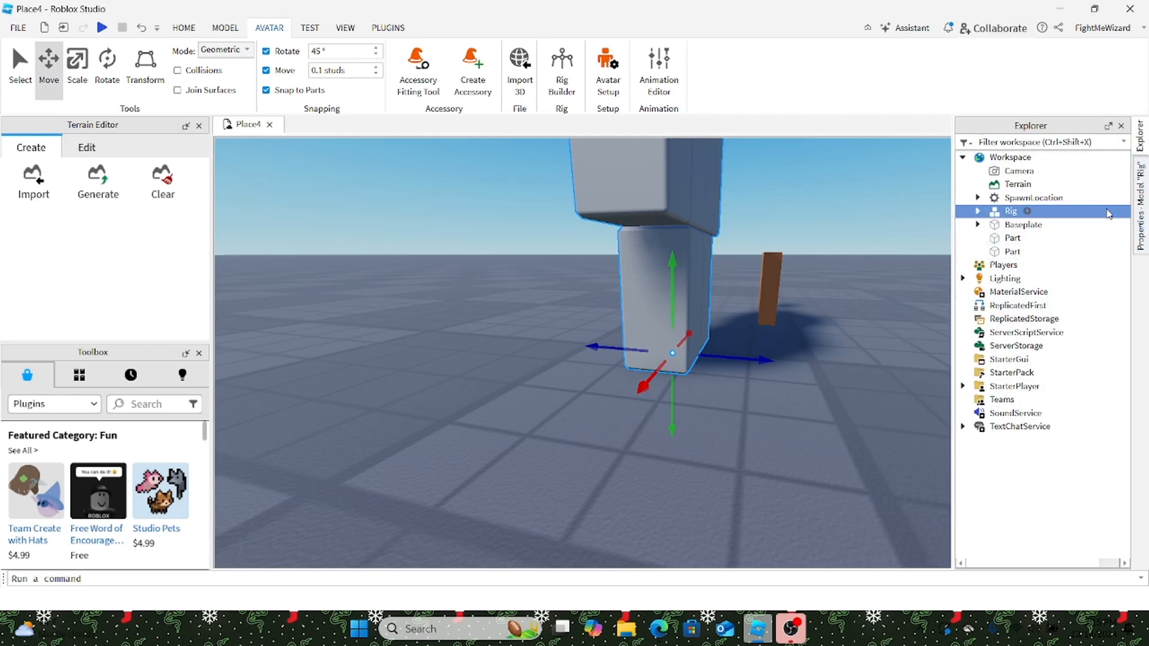
Step: Select the rig's Left Leg and rotate it 90° forward
click(977, 198)
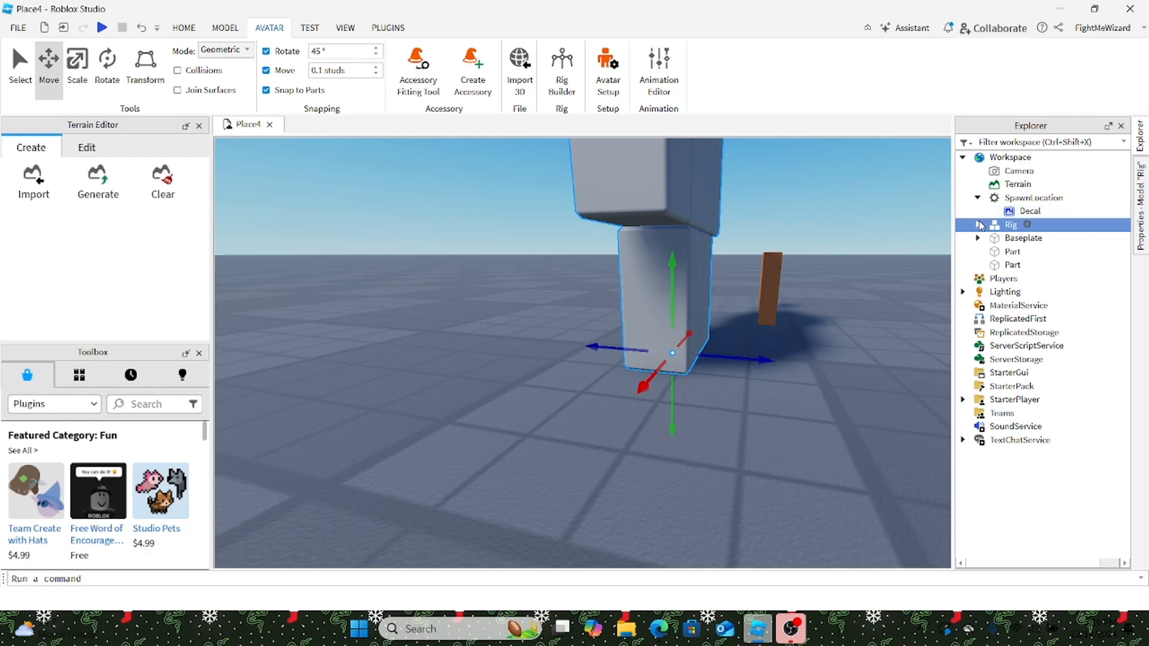
click(979, 225)
click(1038, 332)
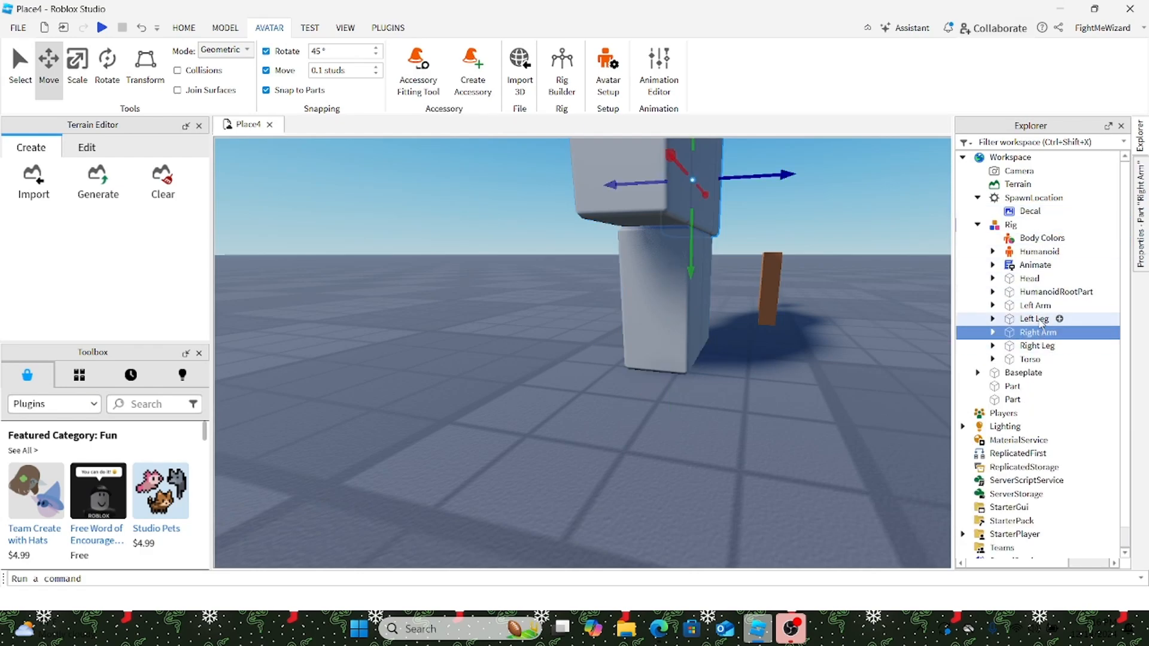
click(1039, 323)
right_drag(690, 221, 704, 235)
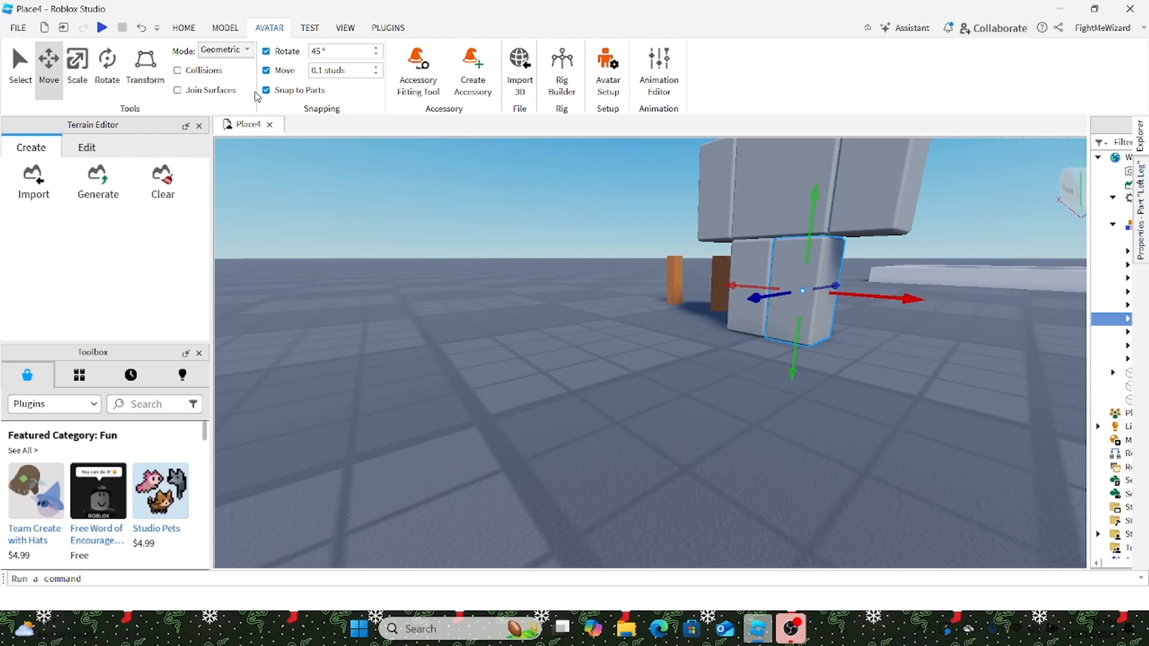
click(107, 66)
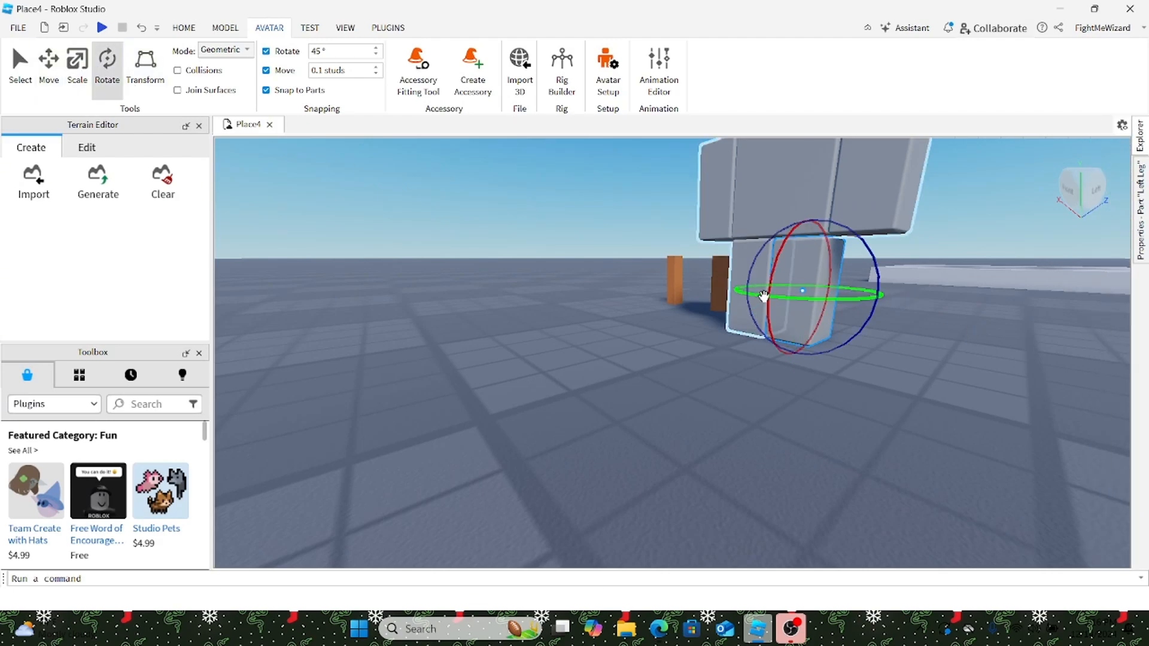
drag(770, 291, 817, 209)
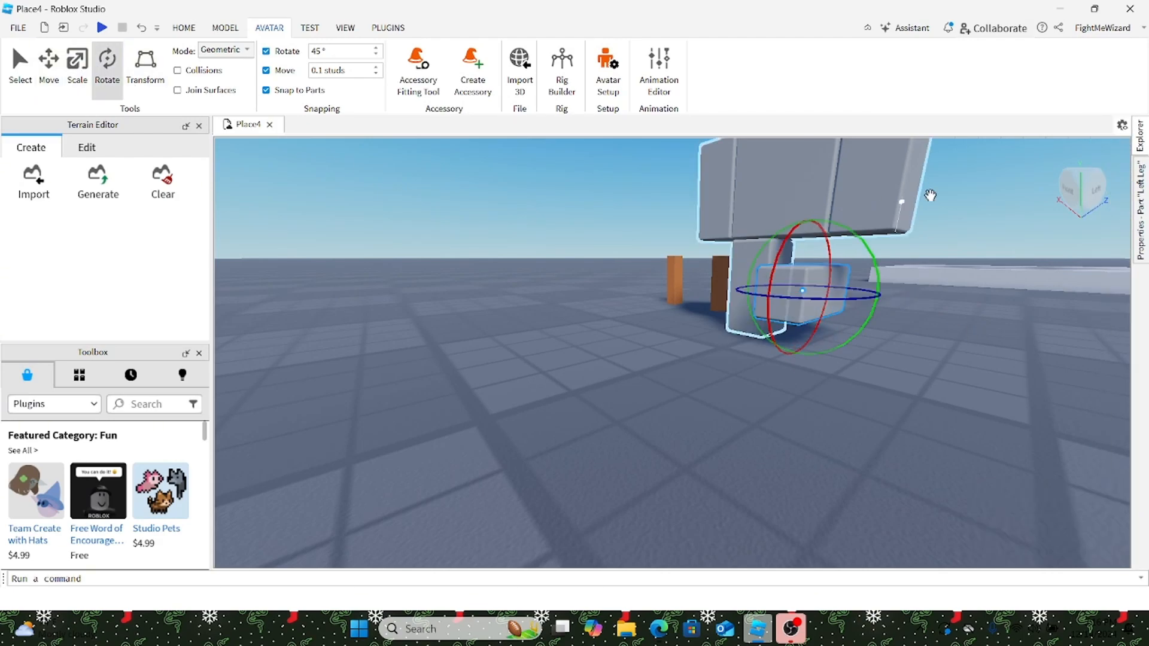
Step: Select the Right Leg and rotate it 90° forward to match the left
mouse_move(1141, 137)
click(1036, 332)
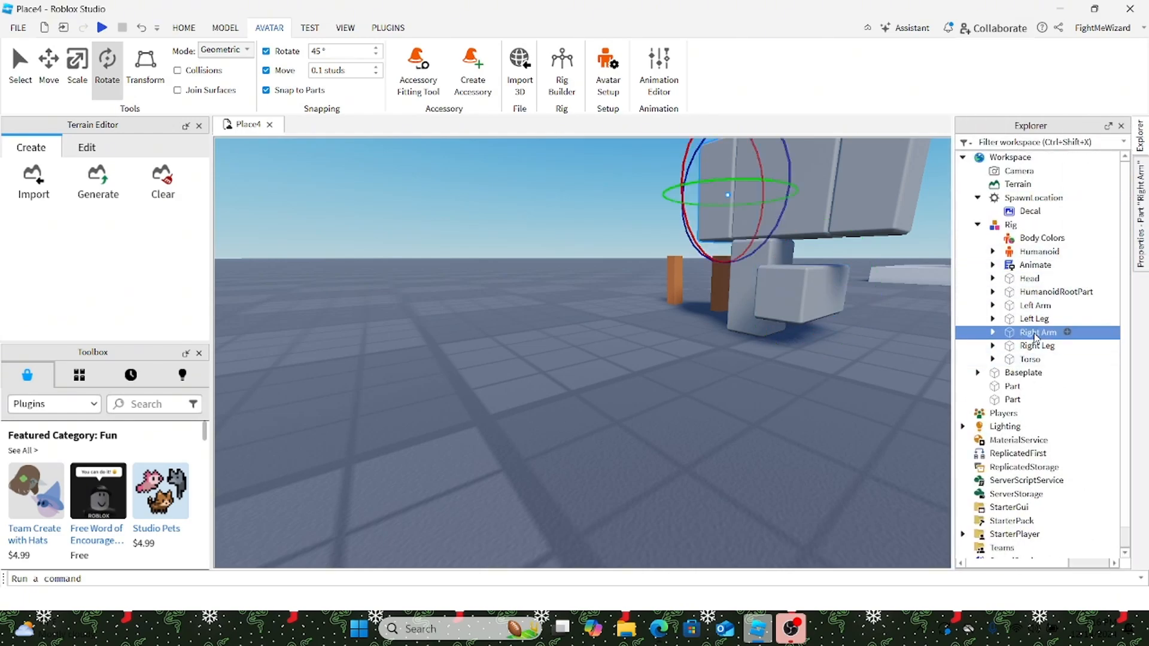
click(1049, 306)
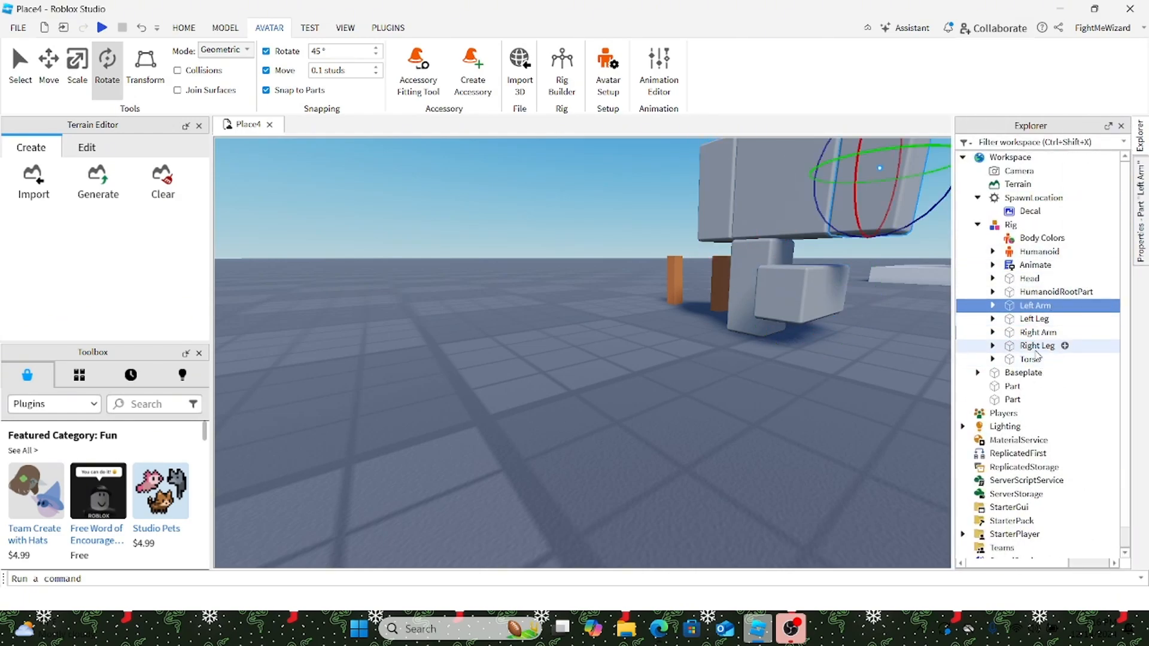
click(1037, 346)
click(1013, 266)
right_drag(853, 269, 843, 271)
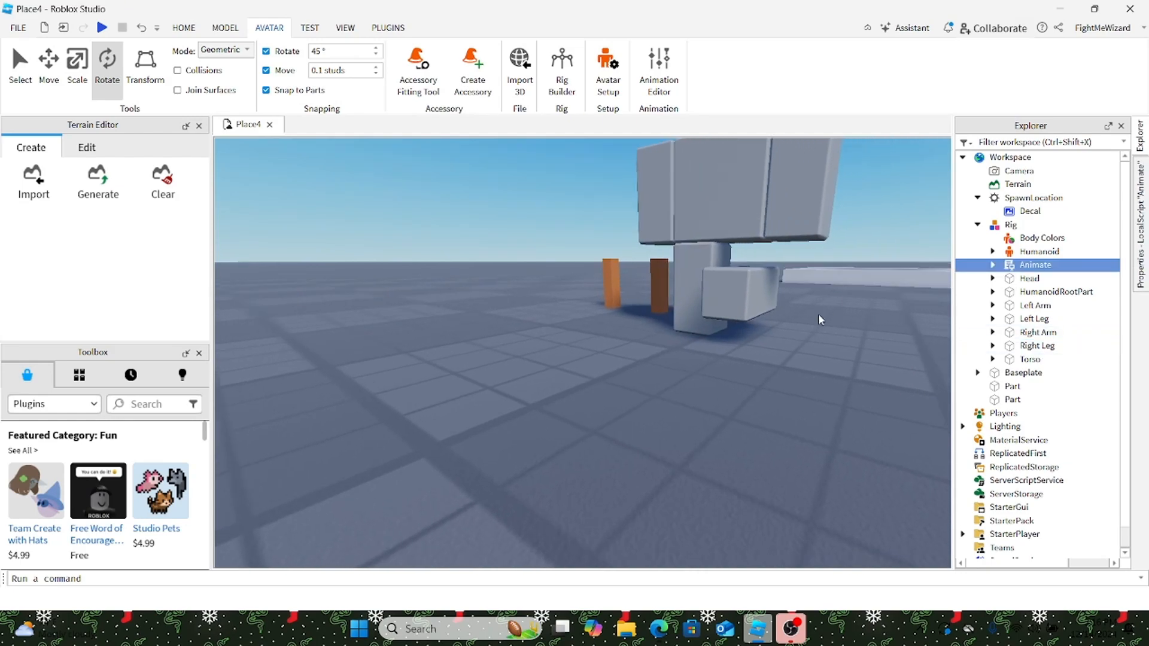
click(694, 281)
click(1139, 137)
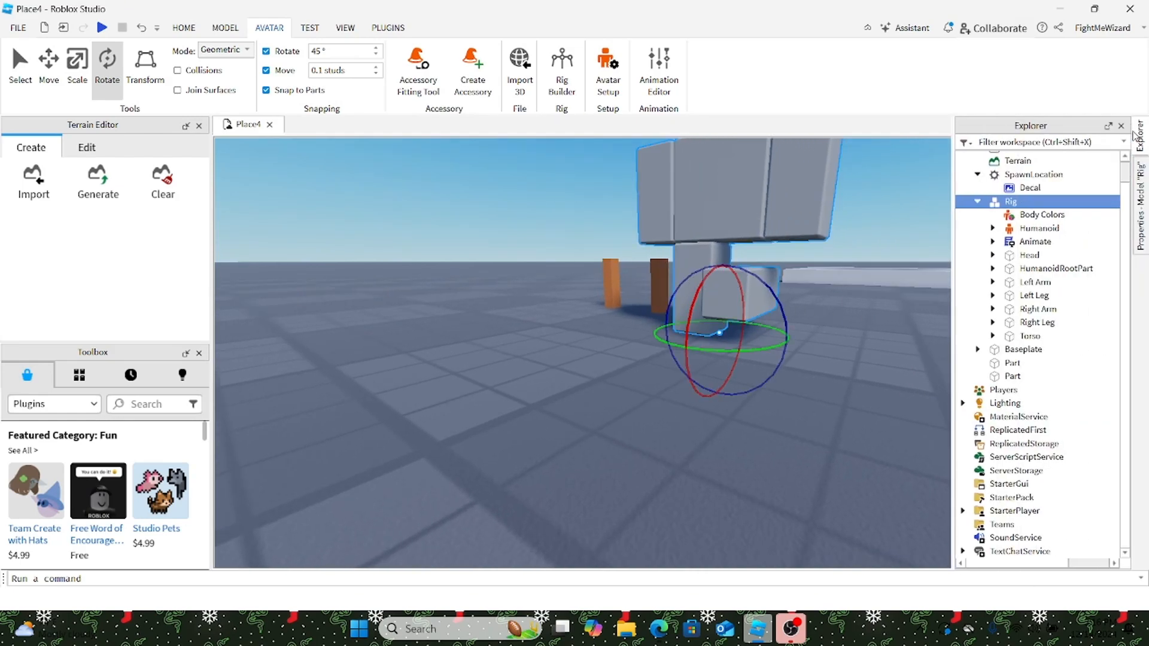
click(1039, 309)
click(1039, 322)
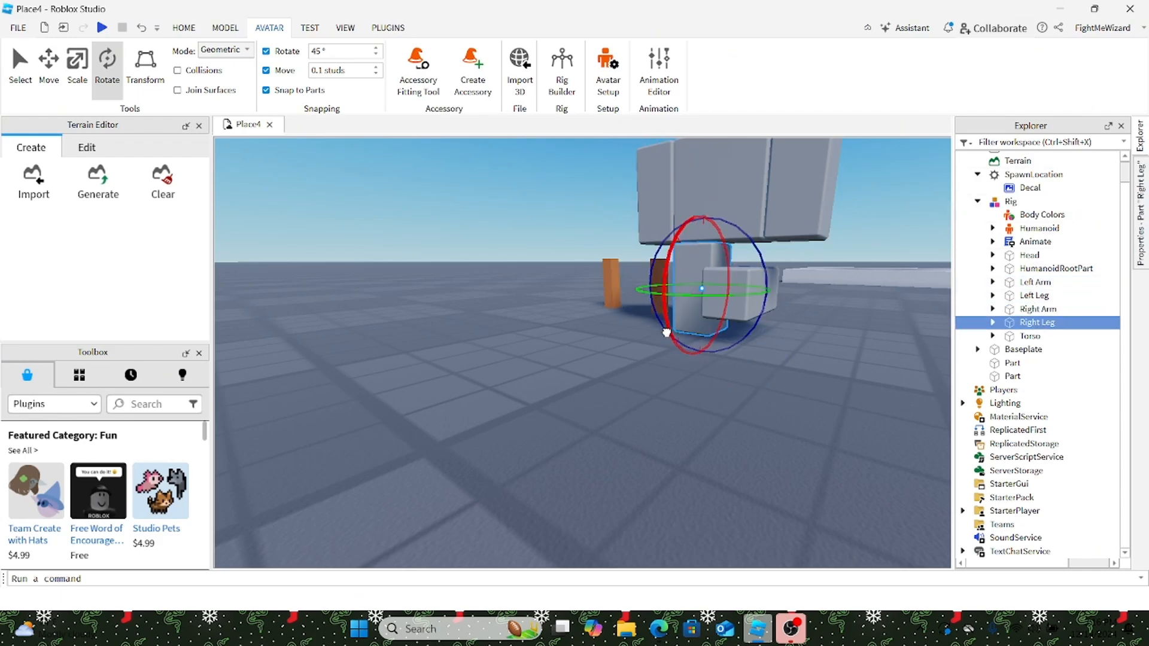
drag(666, 333, 689, 234)
Step: Switch back to the Move tool and select the whole Rig
key(a)
right_drag(731, 411, 731, 408)
key(s)
click(1140, 137)
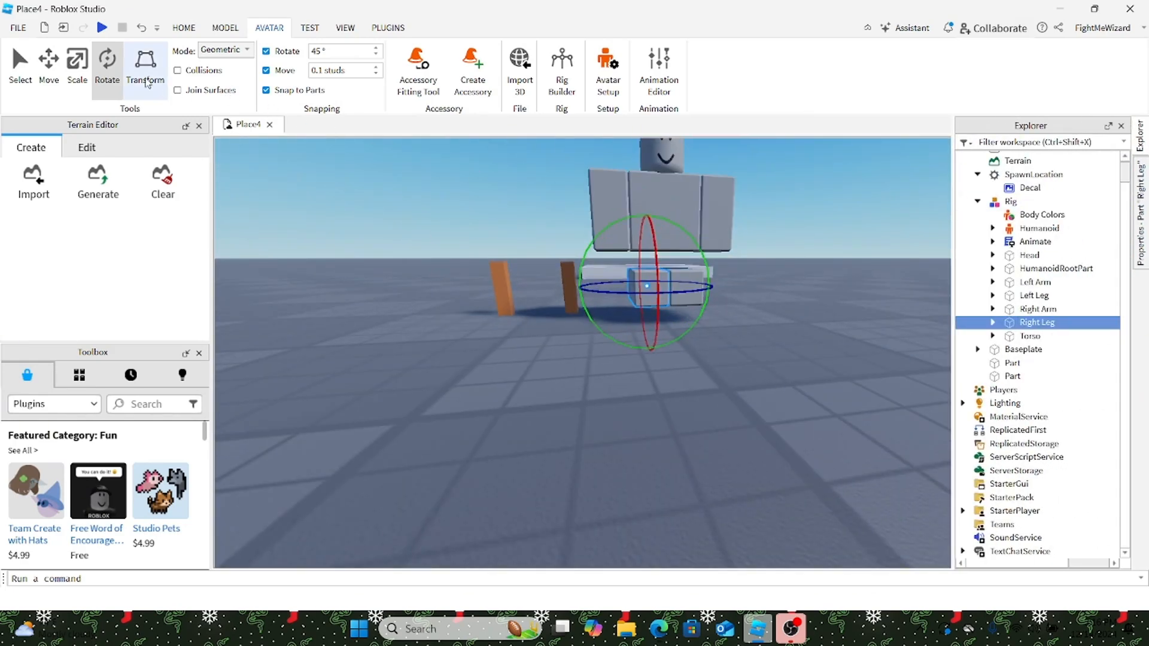
click(48, 66)
click(638, 212)
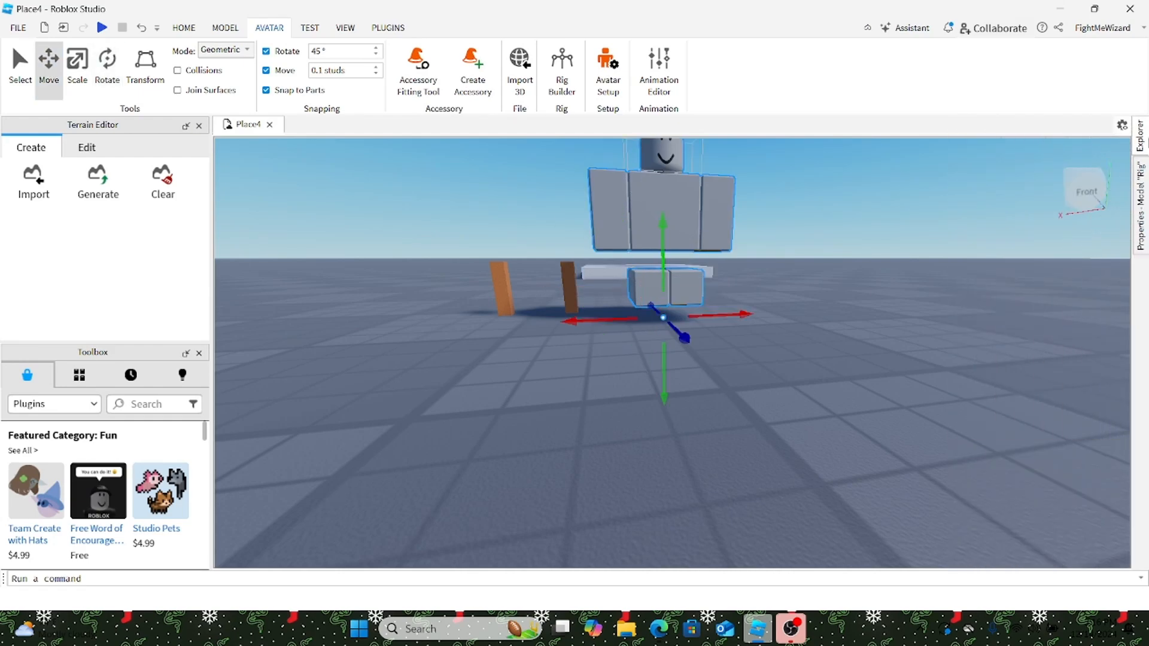
Step: Raise the Left Leg slightly and shift it 0.8 studs sideways
click(1141, 138)
click(1034, 295)
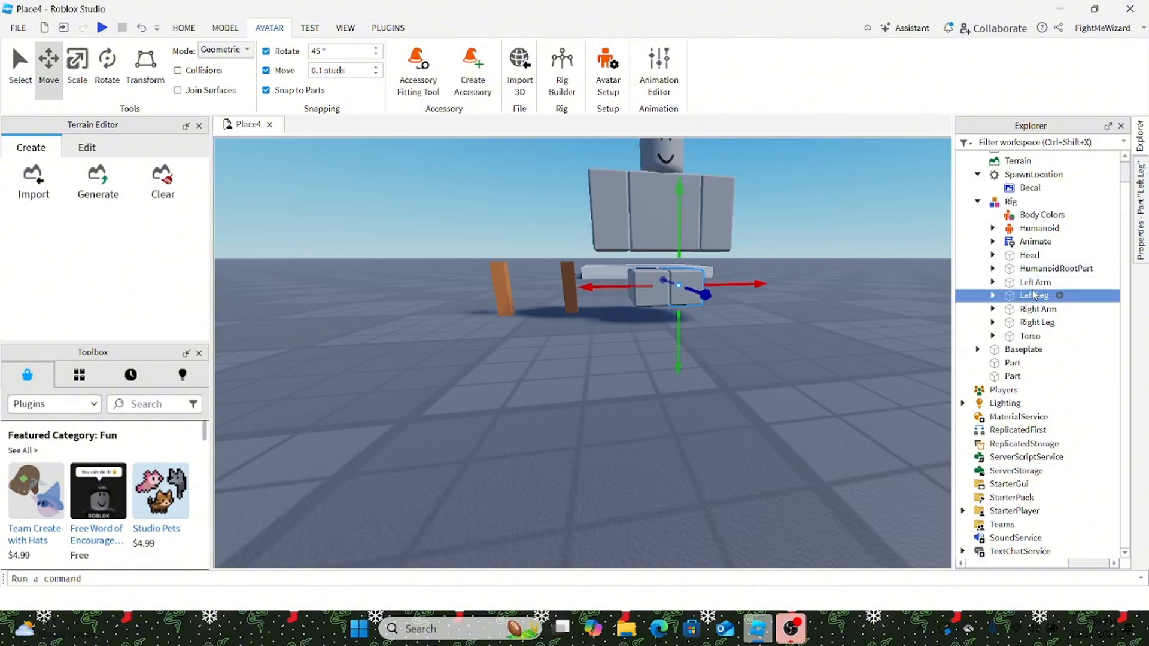
drag(680, 224, 691, 208)
right_drag(694, 211, 699, 211)
key(a)
drag(796, 302, 845, 308)
key(w)
right_drag(845, 308, 846, 309)
key(s)
key(w)
key(s)
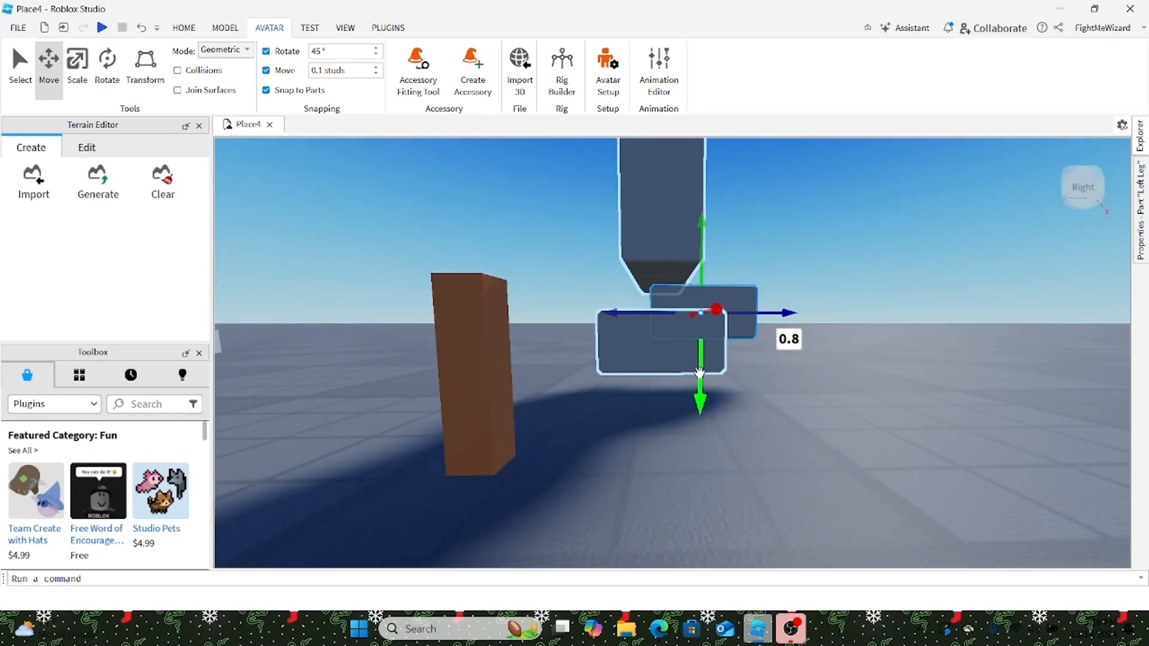
key(d)
Step: Select the Right Leg, raise it 0.5 studs and bring it forward 0.8
click(1143, 154)
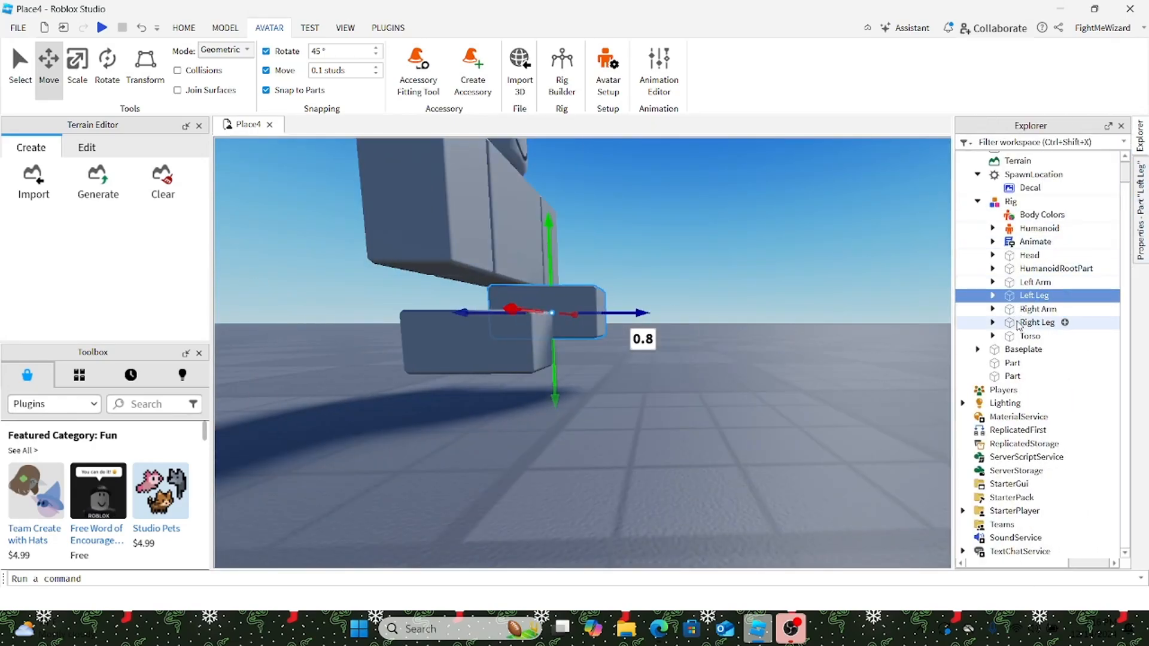
click(1031, 310)
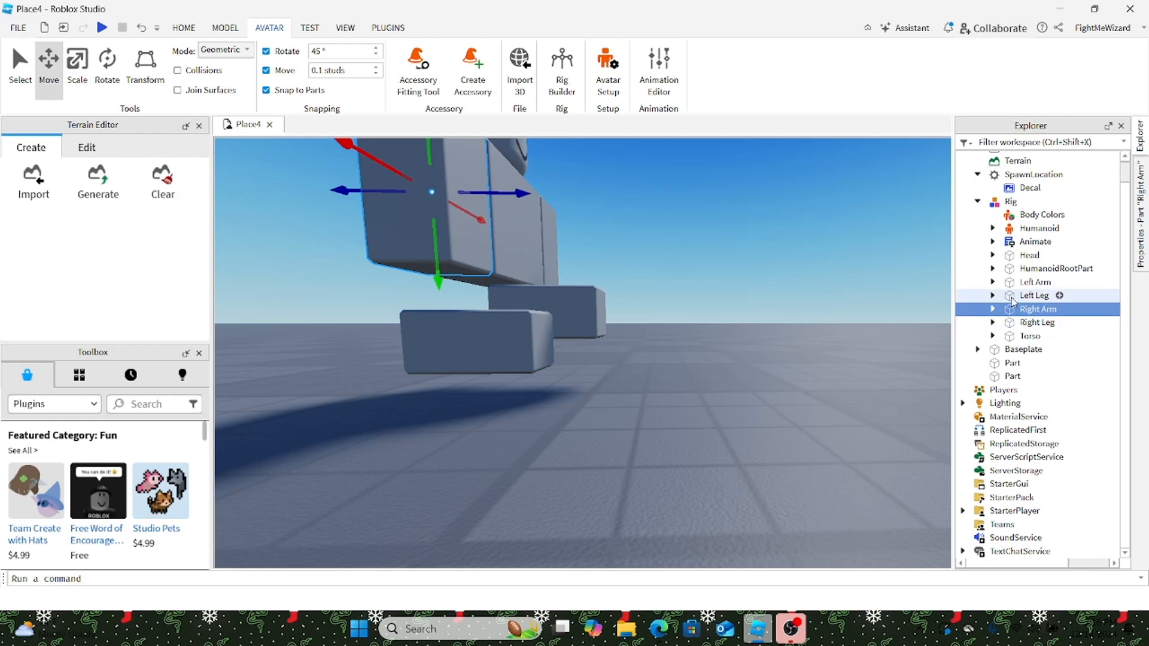
click(1021, 295)
click(1023, 287)
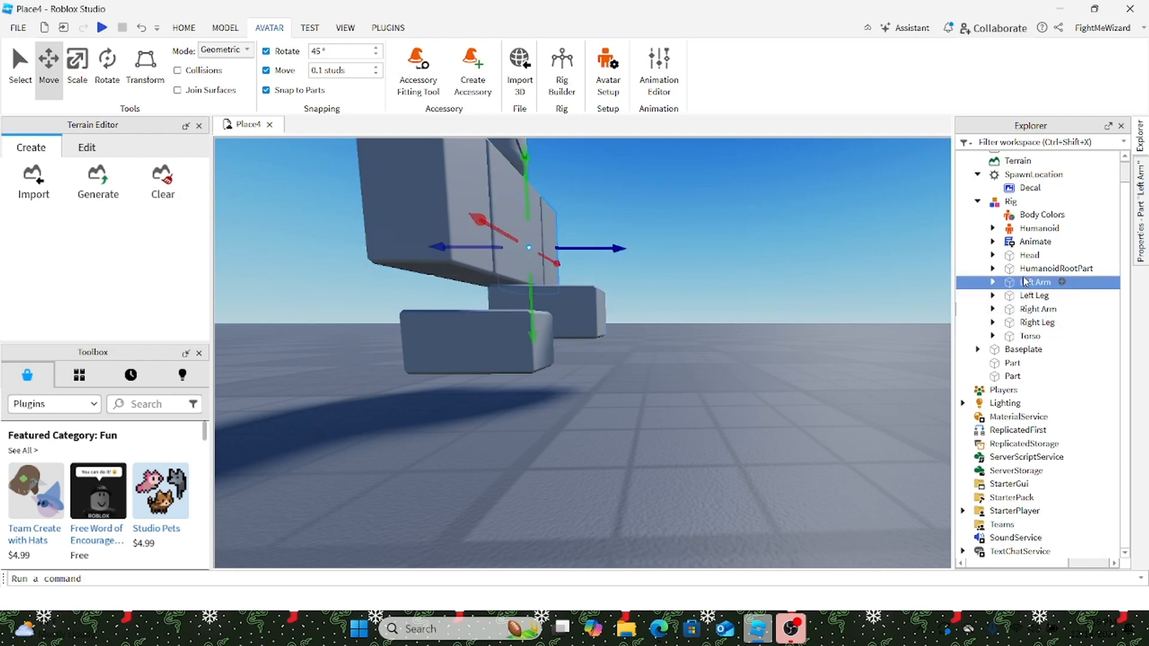
click(1030, 295)
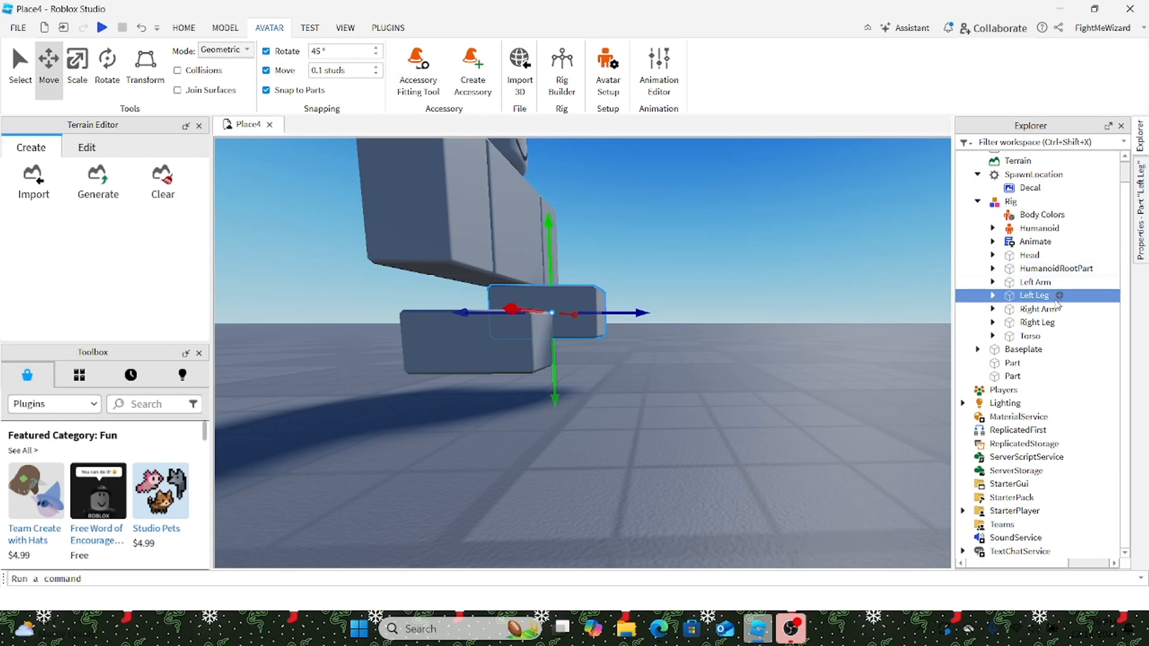
click(1052, 308)
click(1048, 335)
click(1039, 323)
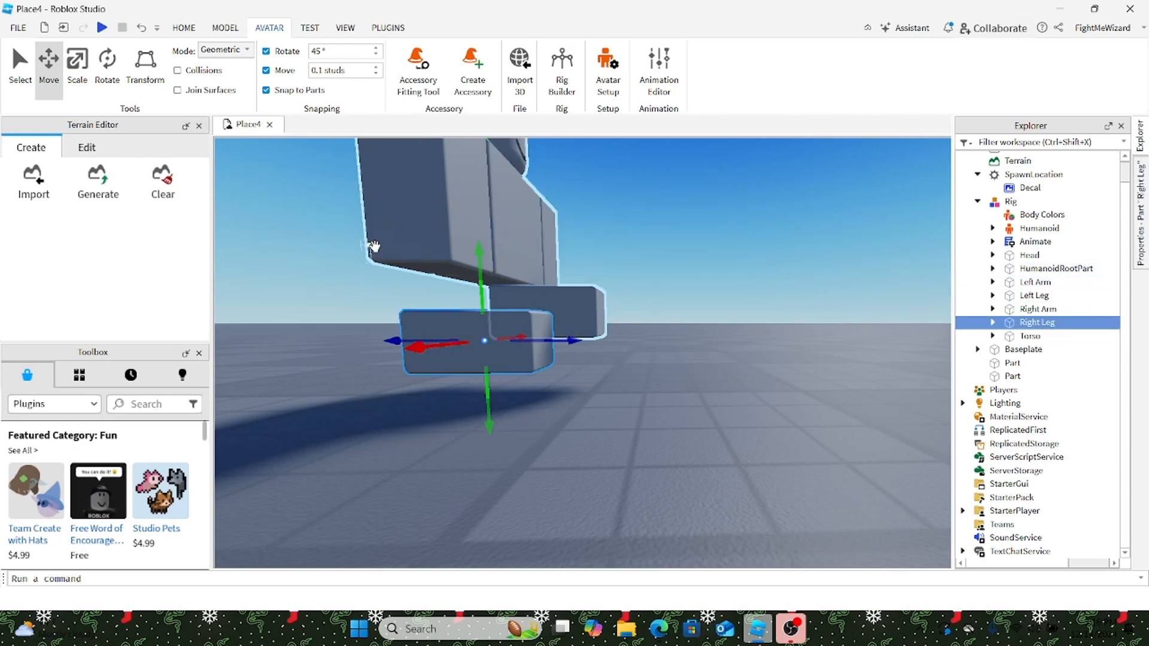
drag(482, 291, 496, 253)
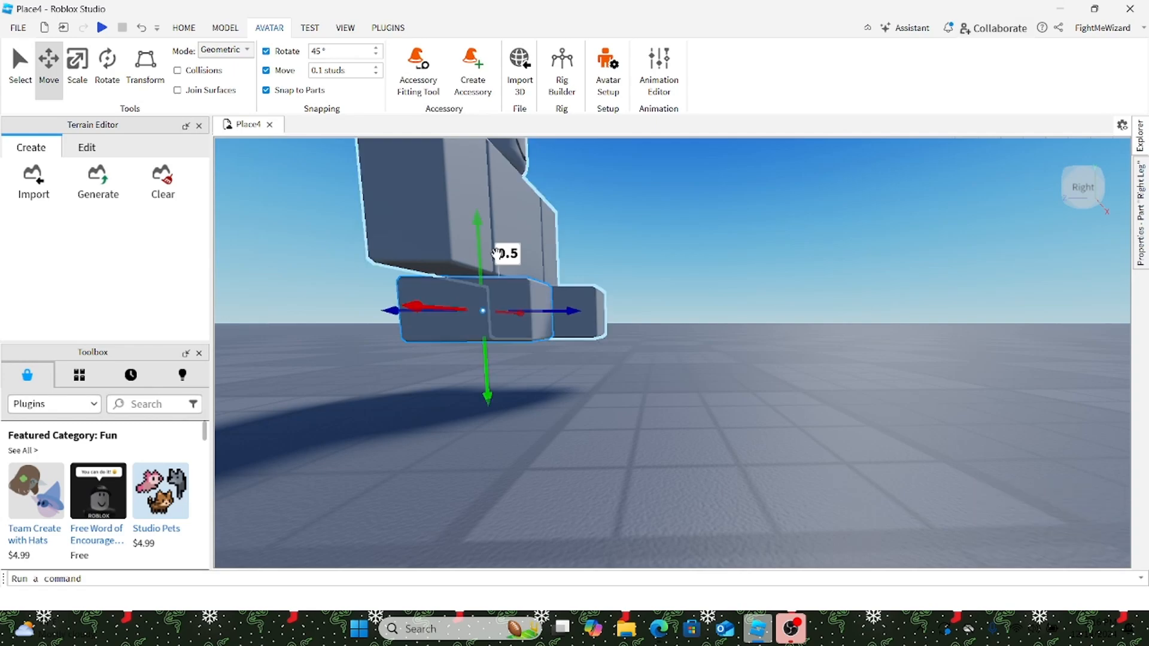
drag(562, 310, 607, 313)
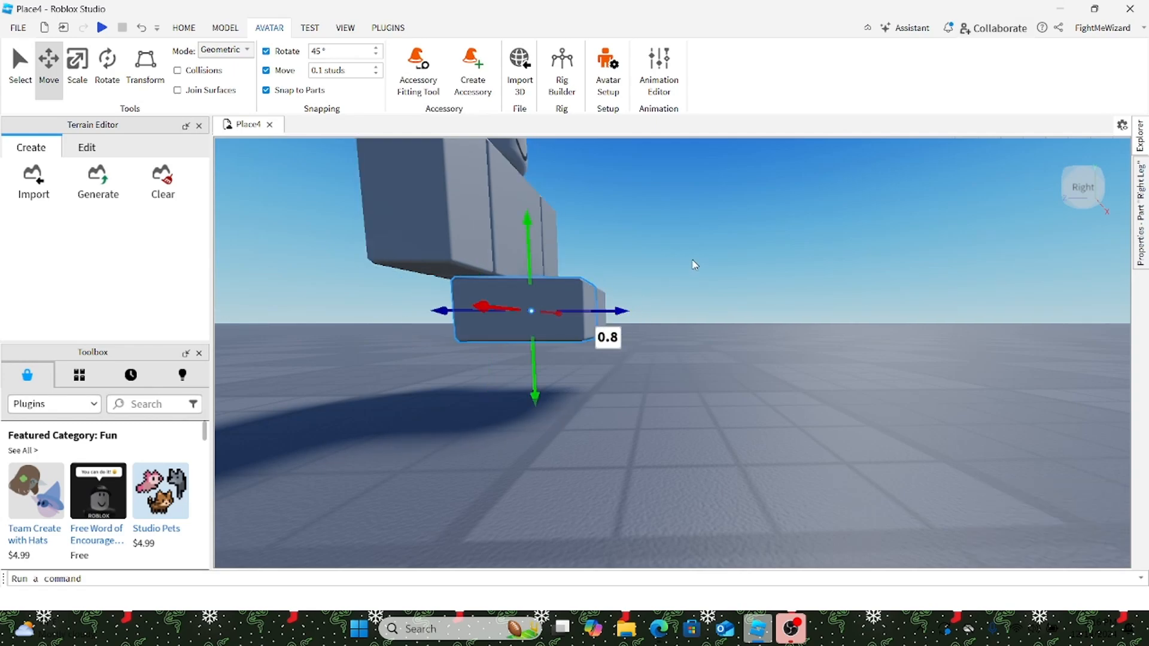
Step: Move the whole seated rig across the floor into place
click(692, 262)
right_drag(693, 262, 691, 259)
scroll(688, 261, down, 4)
drag(682, 272, 659, 238)
right_drag(658, 238, 660, 238)
scroll(664, 270, down, 4)
drag(660, 238, 668, 291)
click(817, 332)
scroll(818, 333, up, 2)
right_drag(819, 334, 840, 325)
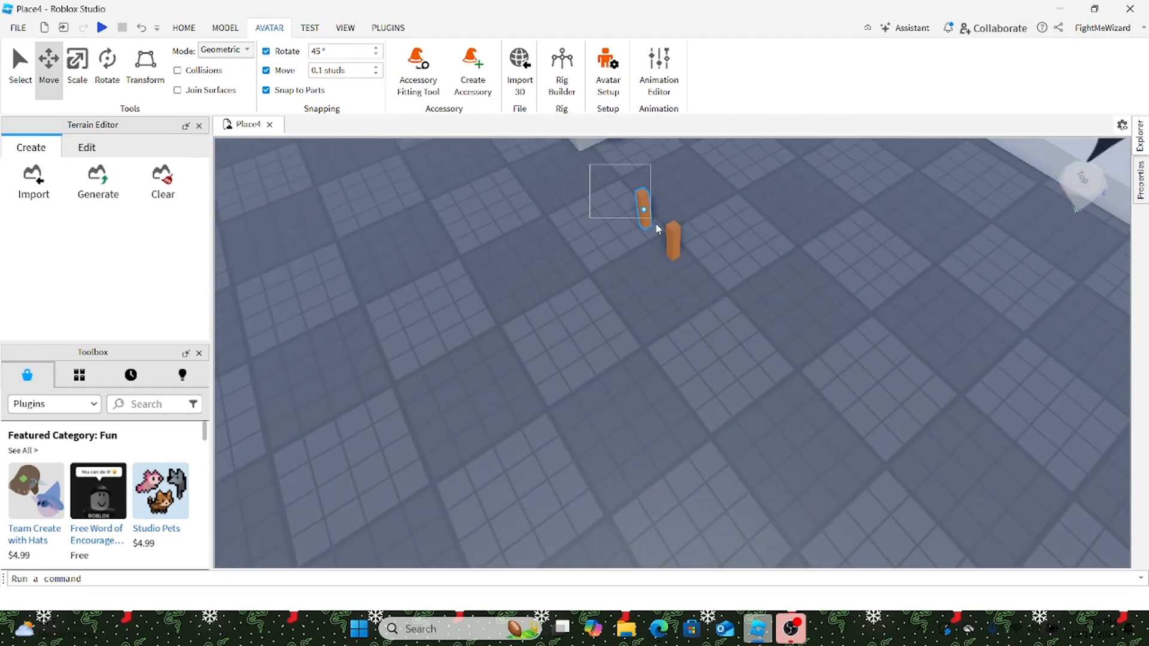
Step: Slide the orange leg parts back to 3.3 studs and move the rig onto them
drag(596, 256, 557, 299)
click(831, 357)
right_drag(831, 357, 832, 343)
key(w)
key(s)
drag(686, 275, 720, 365)
scroll(671, 422, up, 3)
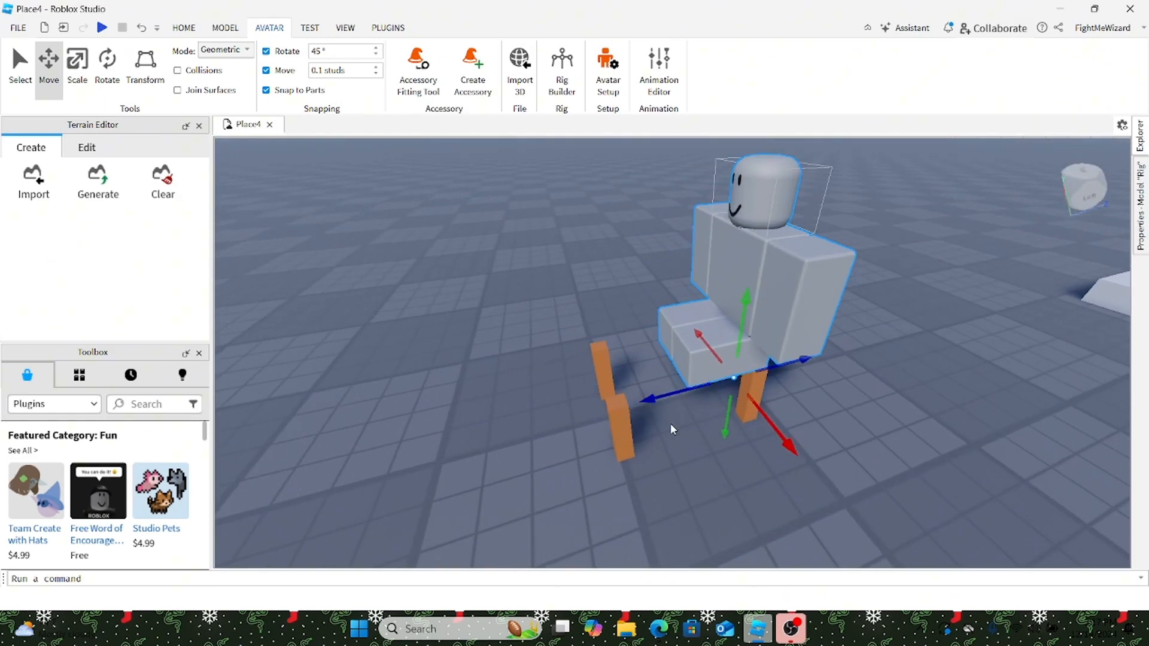
scroll(648, 435, down, 2)
Step: Slide one orange leg into place beneath the seated rig
drag(613, 448, 693, 448)
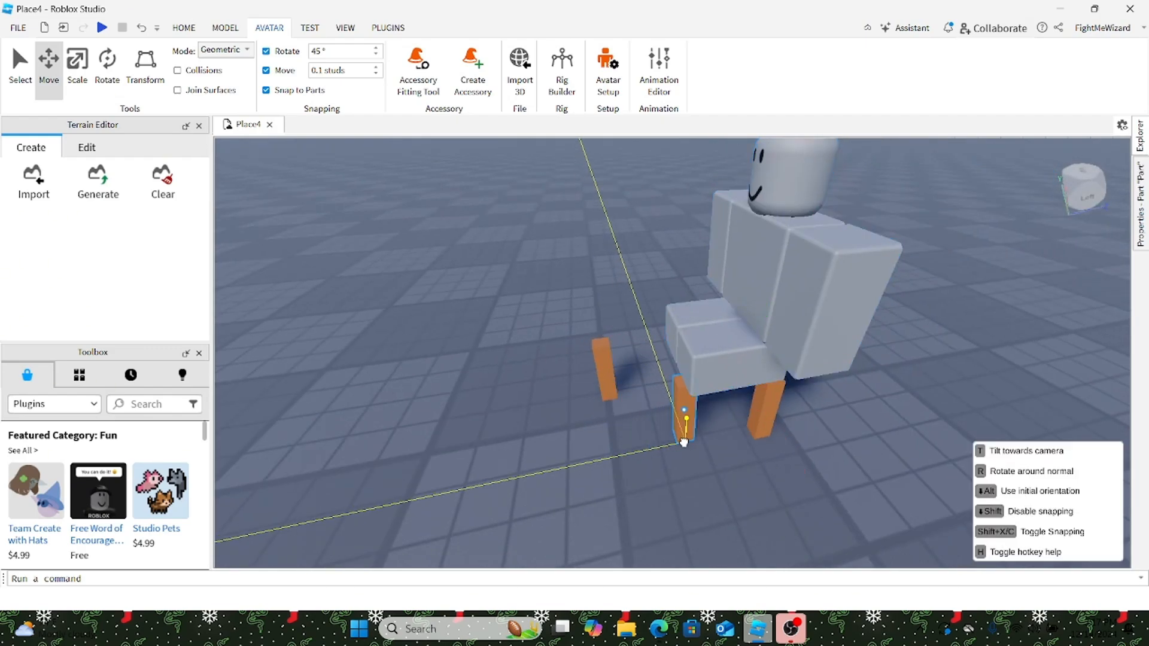
key(w)
right_drag(692, 448, 693, 449)
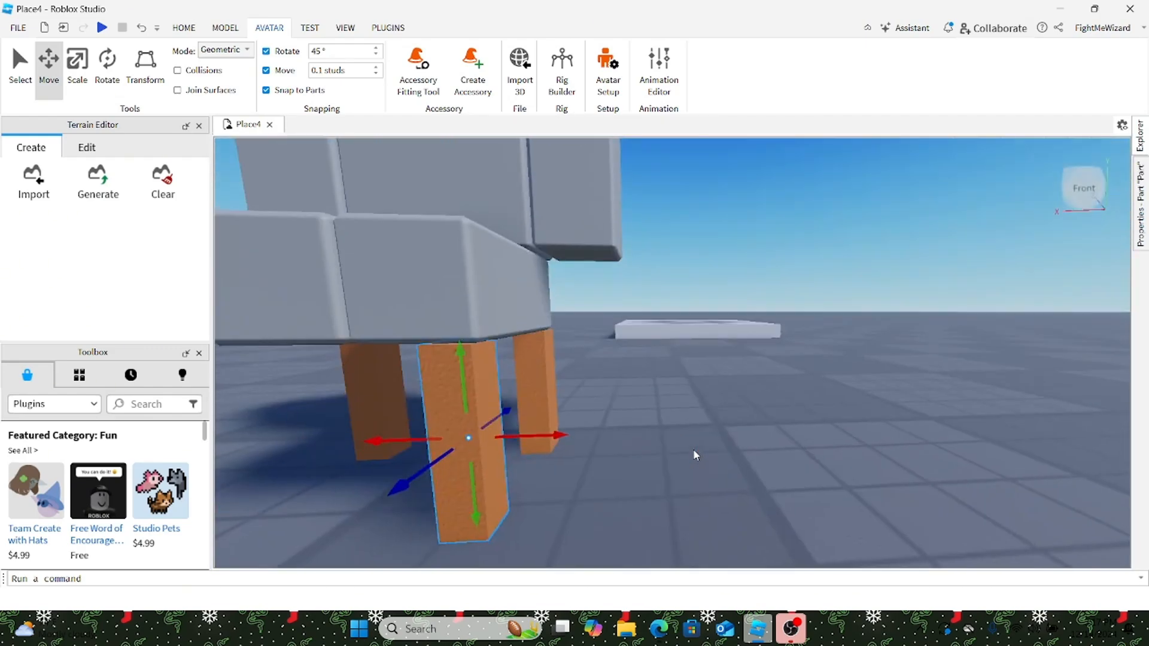
right_drag(626, 431, 626, 431)
key(s)
right_click(626, 431)
click(982, 461)
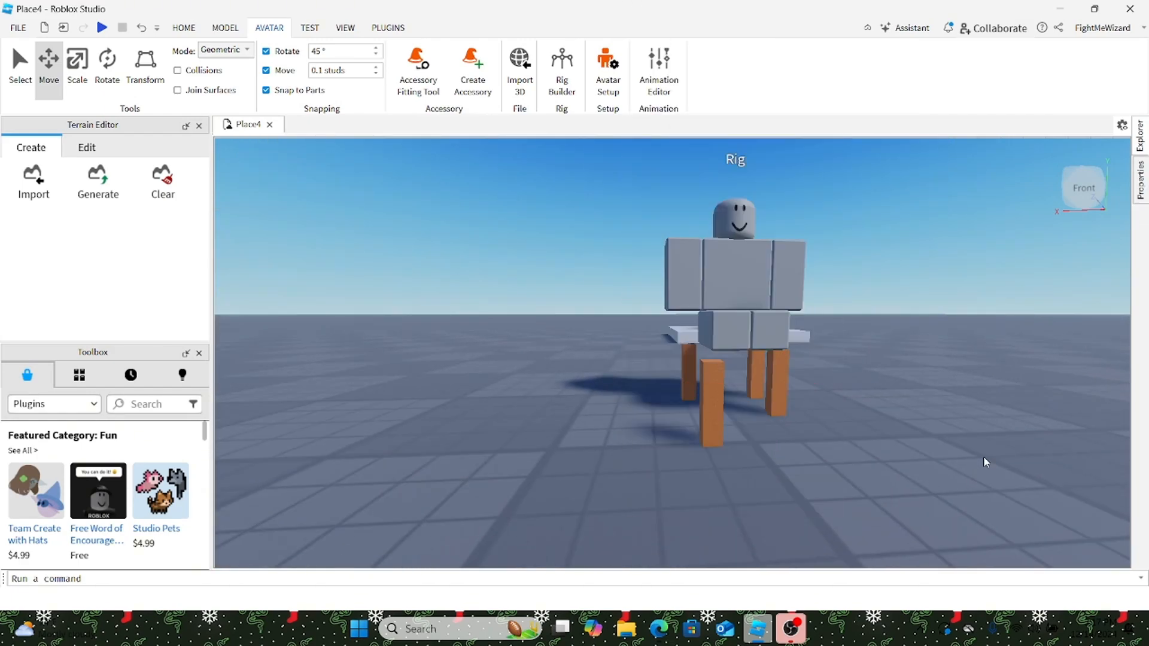
right_drag(982, 458, 982, 458)
key(w)
Step: Move the near-right leg 1.7 studs under the seat, then fine-tune it by 0.5 and 0.1 studs
click(981, 458)
drag(891, 464, 625, 420)
right_drag(624, 420, 630, 421)
key(a)
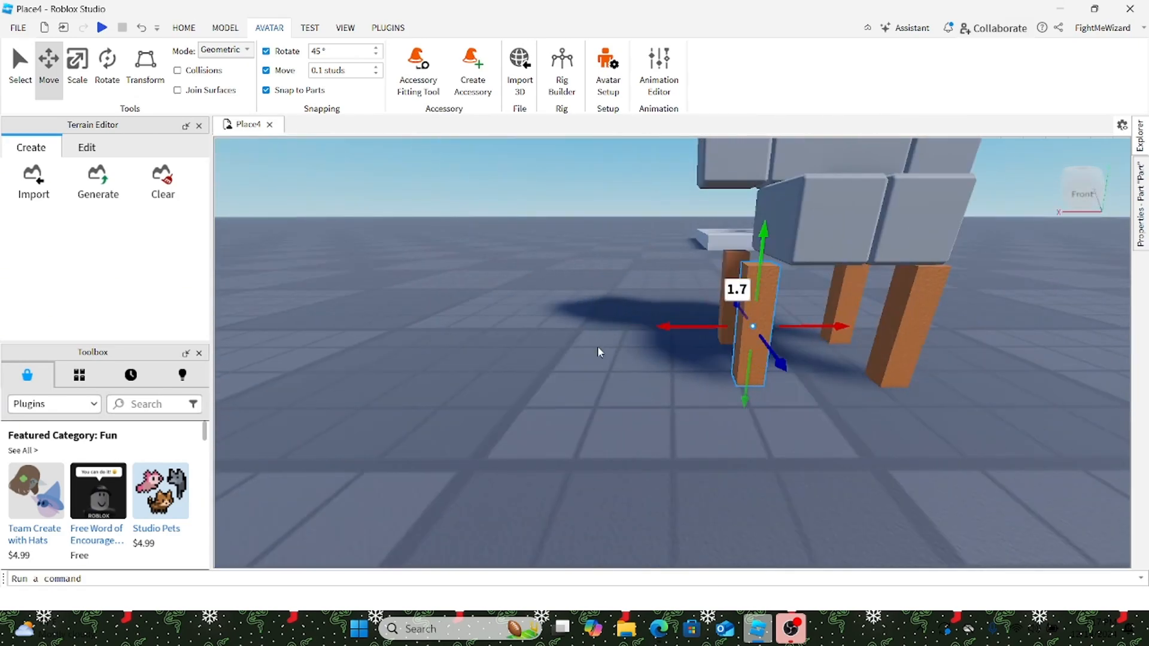
key(d)
drag(562, 326, 606, 325)
right_drag(620, 325, 622, 325)
drag(570, 392, 510, 386)
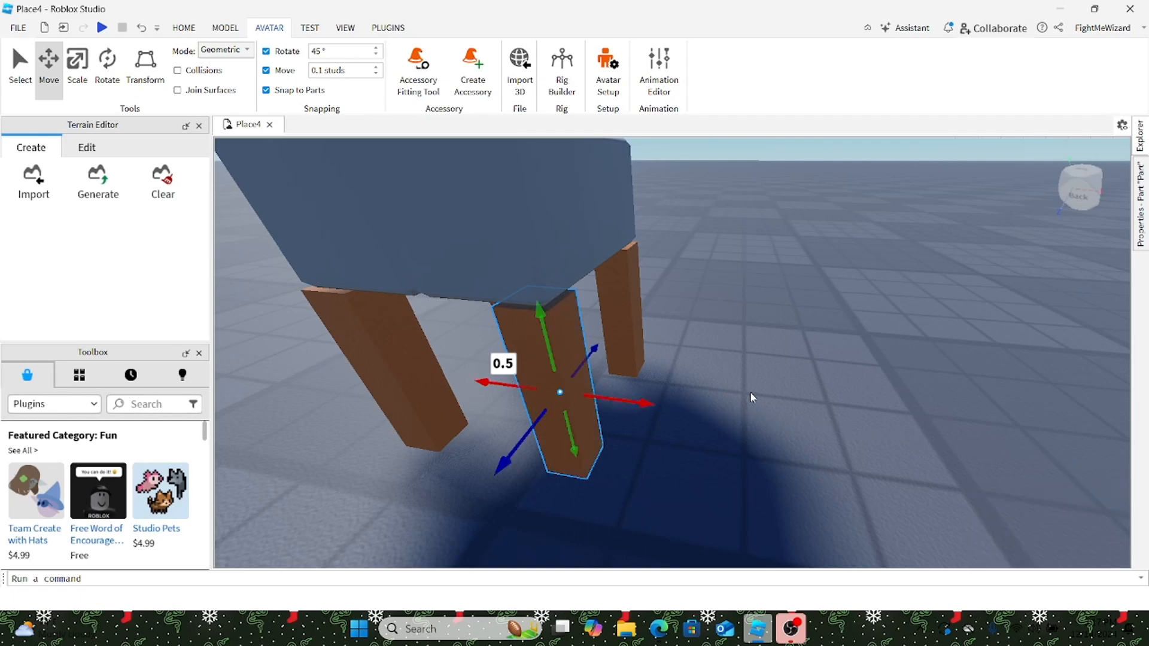
right_drag(752, 395, 761, 391)
drag(649, 410, 656, 406)
key(a)
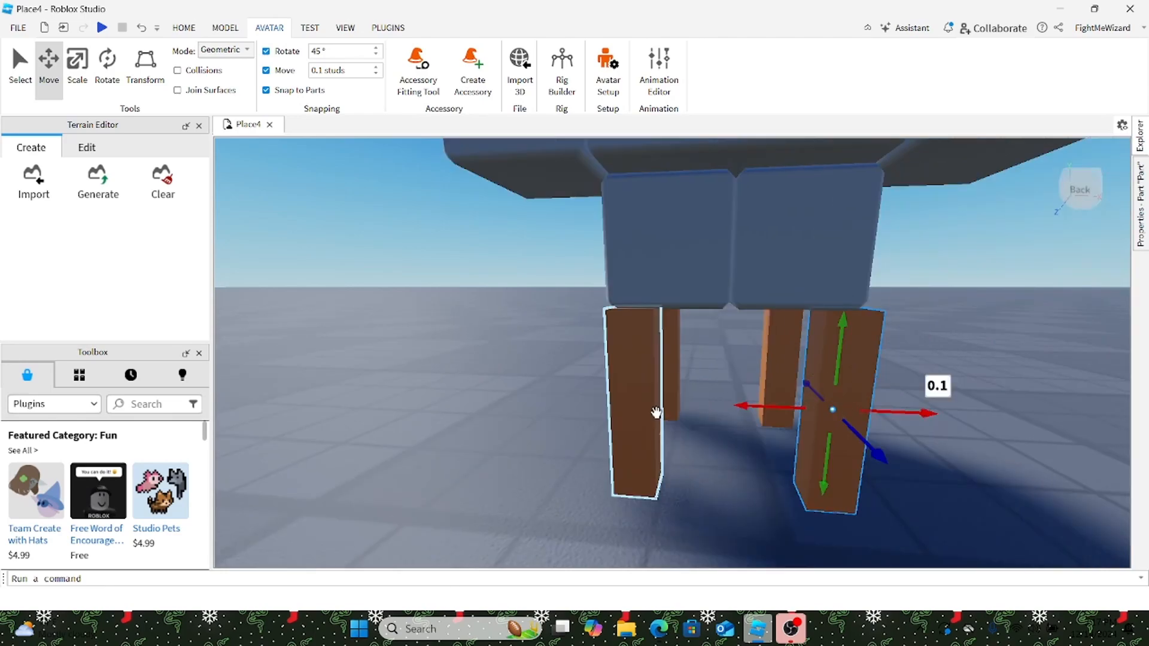
Step: Nudge the left and middle legs by 0.1 studs sideways and front-to-back
click(657, 412)
drag(559, 395, 548, 397)
key(a)
right_drag(556, 397, 609, 400)
drag(997, 365, 1001, 365)
key(d)
right_drag(1000, 366, 996, 361)
right_drag(879, 362, 830, 361)
click(831, 362)
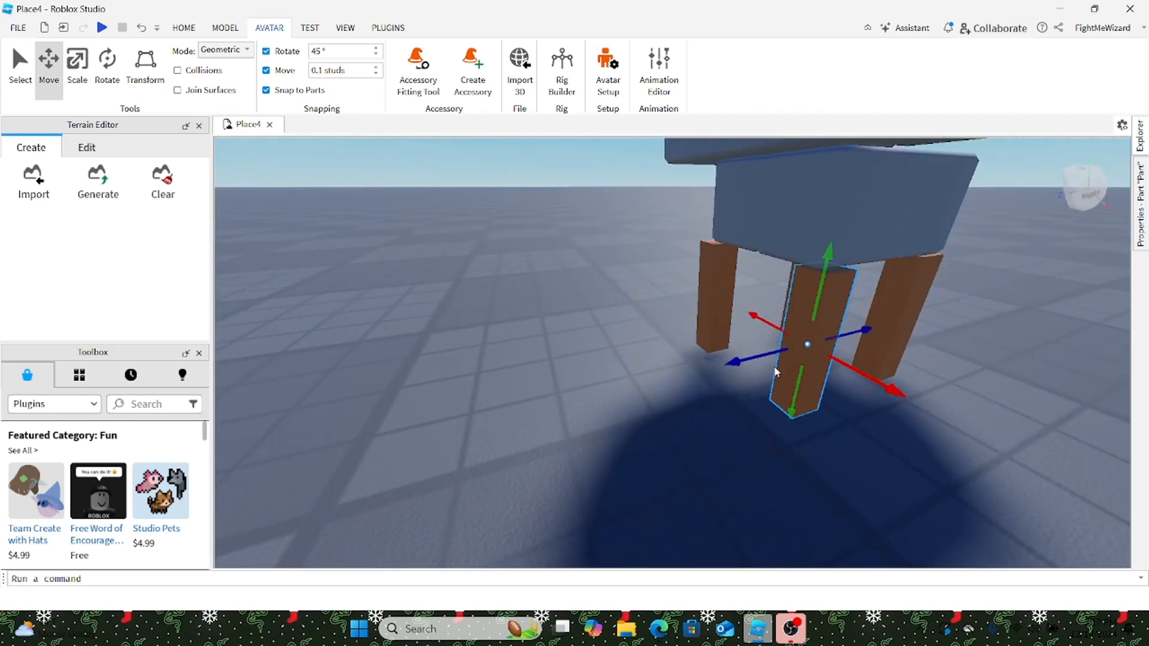
drag(734, 361, 736, 359)
right_drag(736, 359, 737, 359)
Step: Nudge the right and left legs by 0.1 studs to square up the set
click(698, 348)
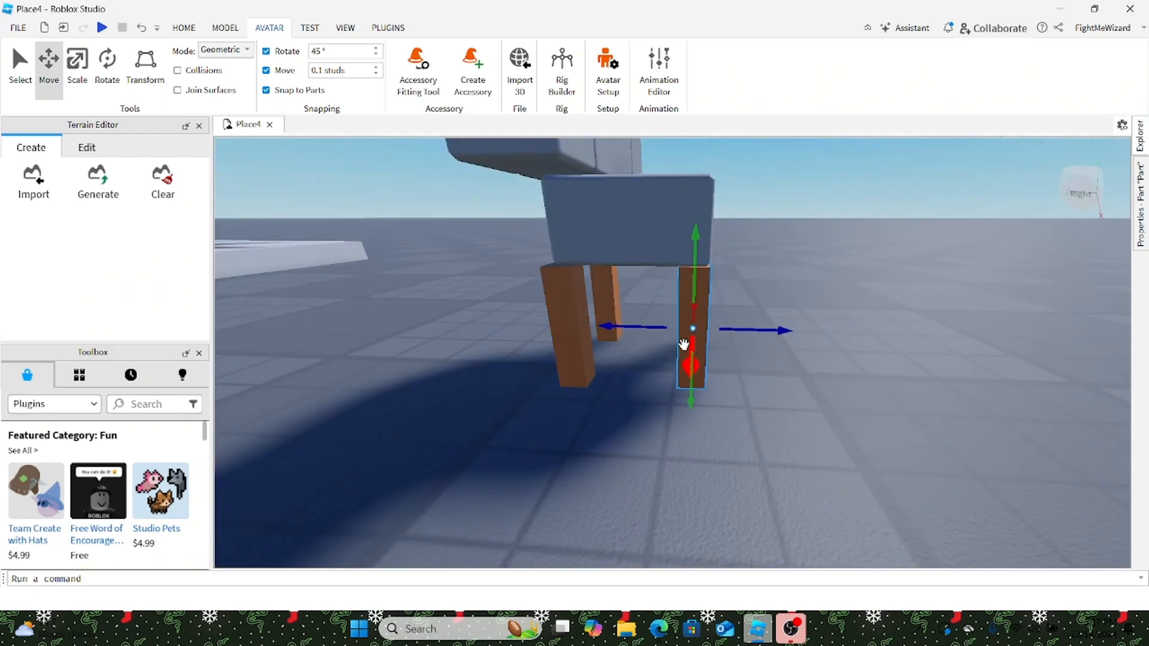
drag(694, 351, 694, 357)
right_drag(695, 358, 695, 358)
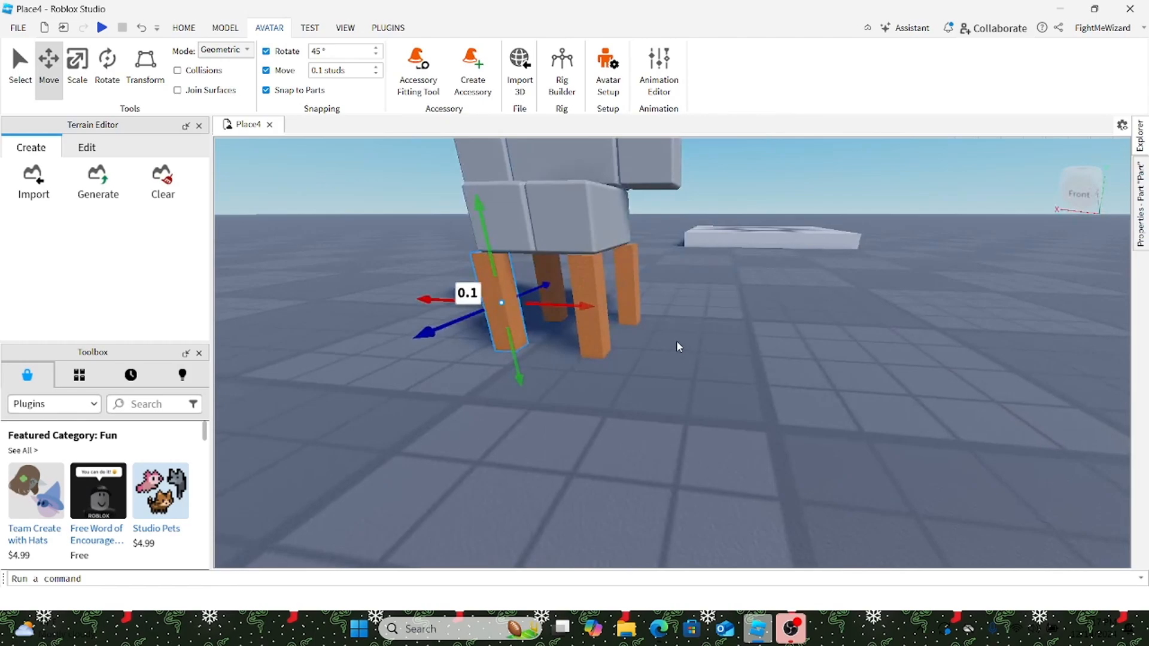
click(596, 335)
drag(678, 310, 679, 311)
right_drag(711, 334, 711, 334)
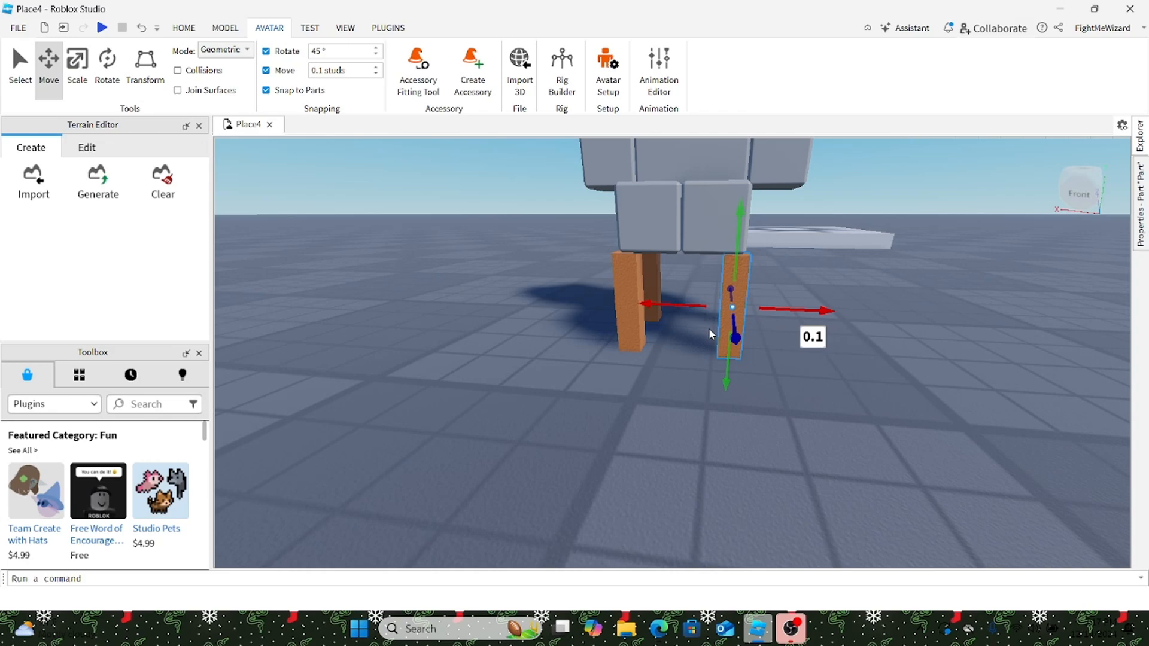
drag(740, 327, 723, 333)
click(629, 327)
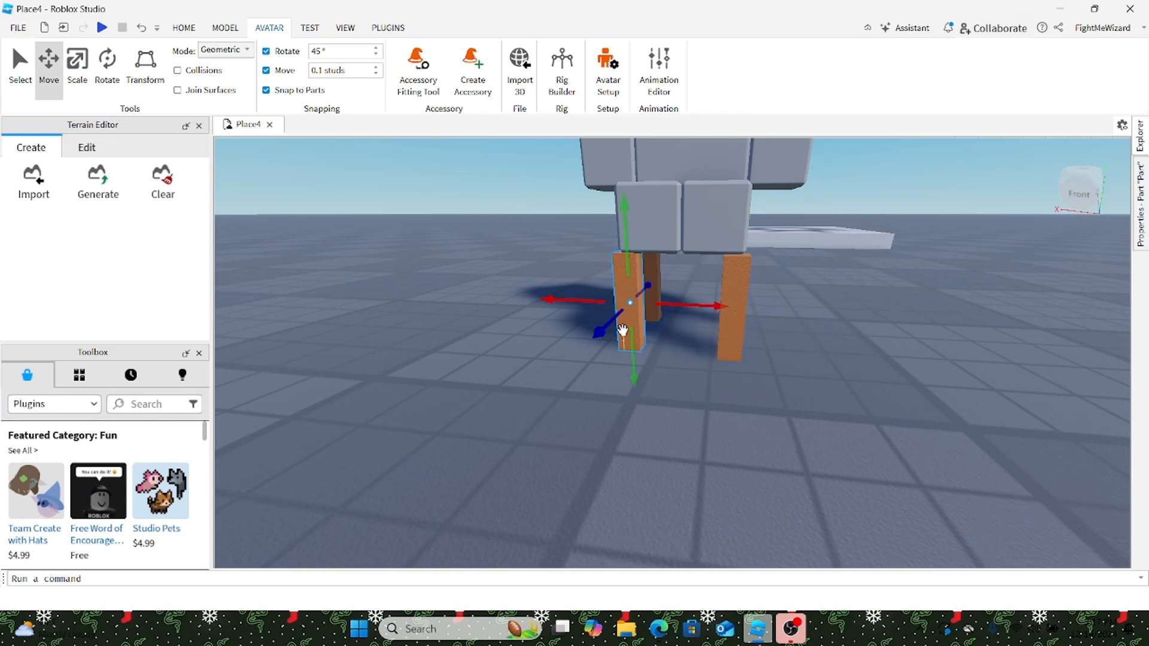
drag(606, 335, 610, 336)
right_drag(611, 336, 611, 344)
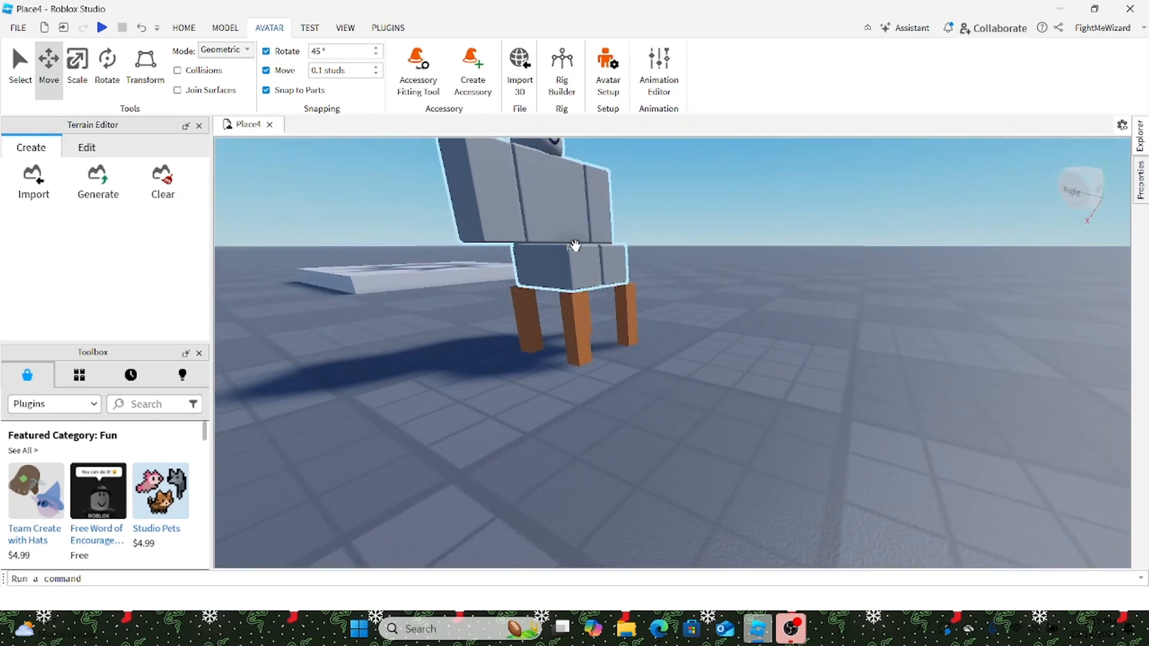
Step: Move the rig off the legs onto the floor beside them
drag(575, 245, 446, 326)
click(723, 240)
key(w)
right_drag(723, 240, 723, 241)
scroll(420, 541, up, 2)
scroll(395, 443, down, 4)
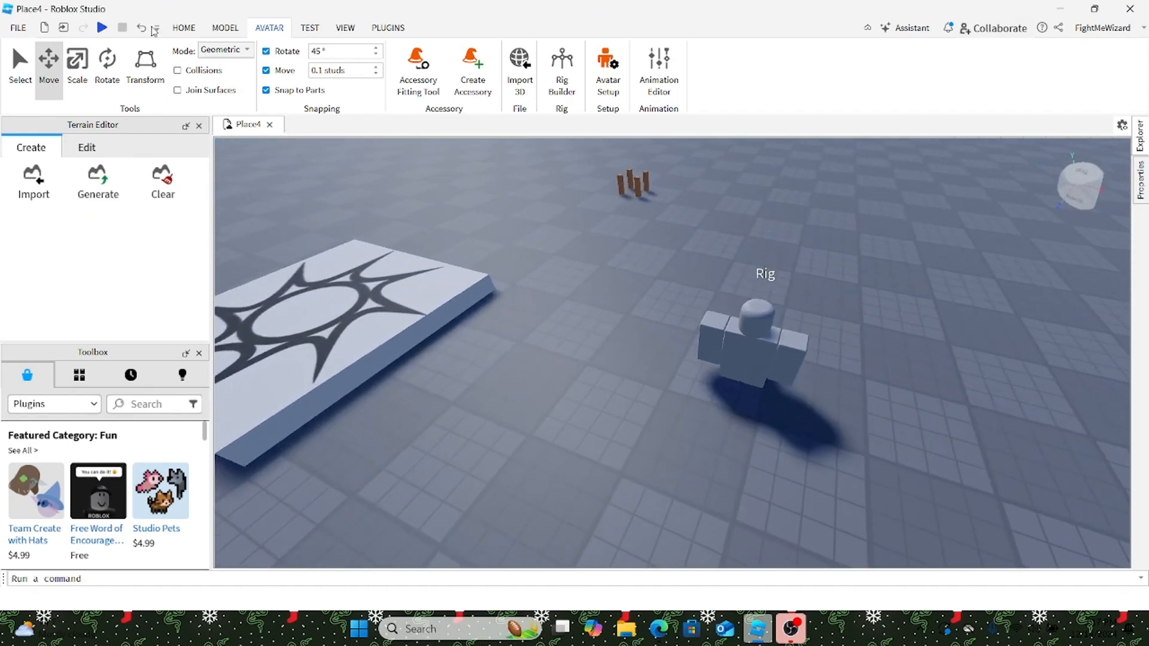
Step: Insert a new block Part and place it on the chair legs
click(184, 27)
click(407, 63)
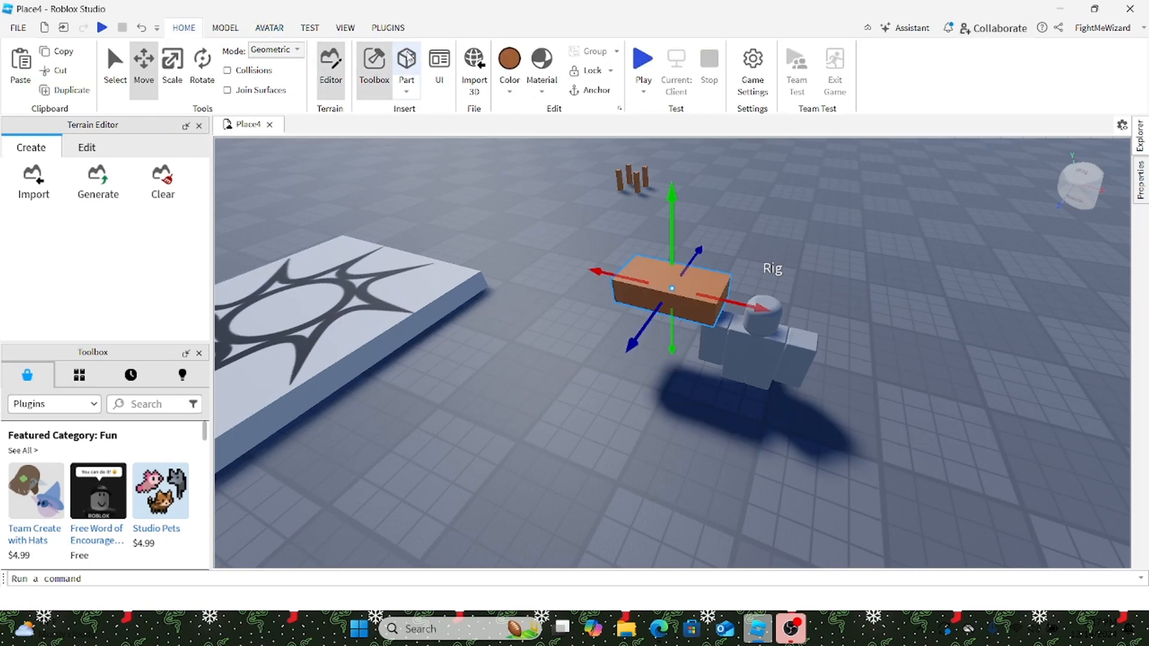
drag(692, 294, 575, 356)
Step: Flatten the block into a thin slab about 3.1 by 2.5 by 3.1 studs
click(172, 66)
drag(637, 386, 673, 473)
right_drag(673, 473, 772, 466)
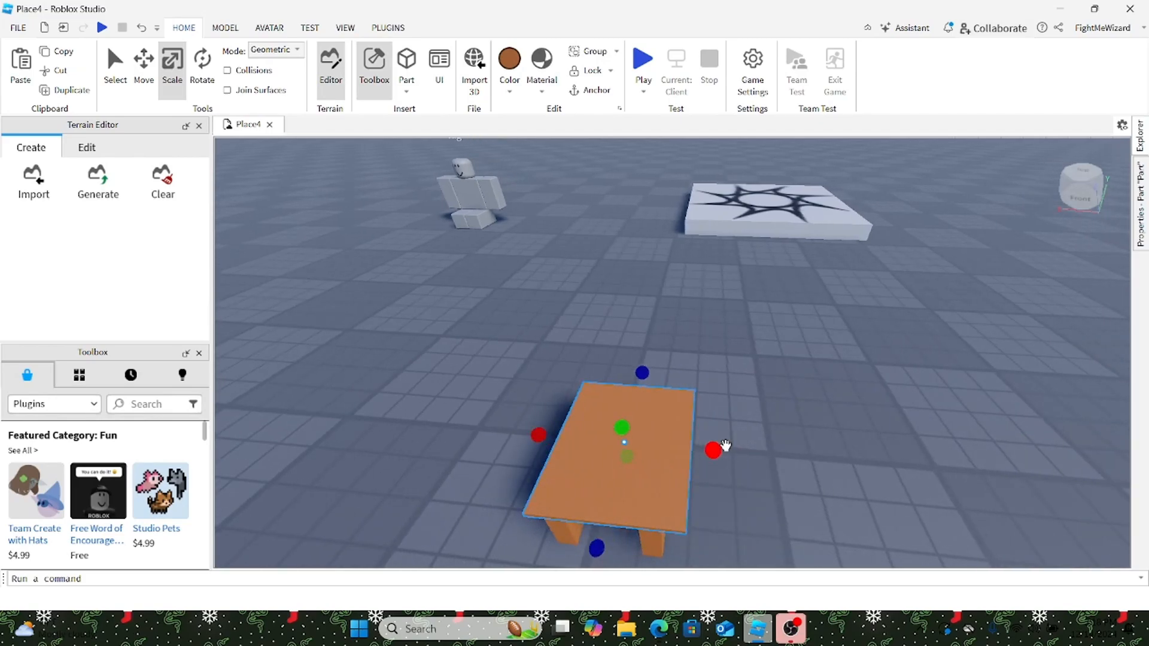
drag(726, 446, 704, 447)
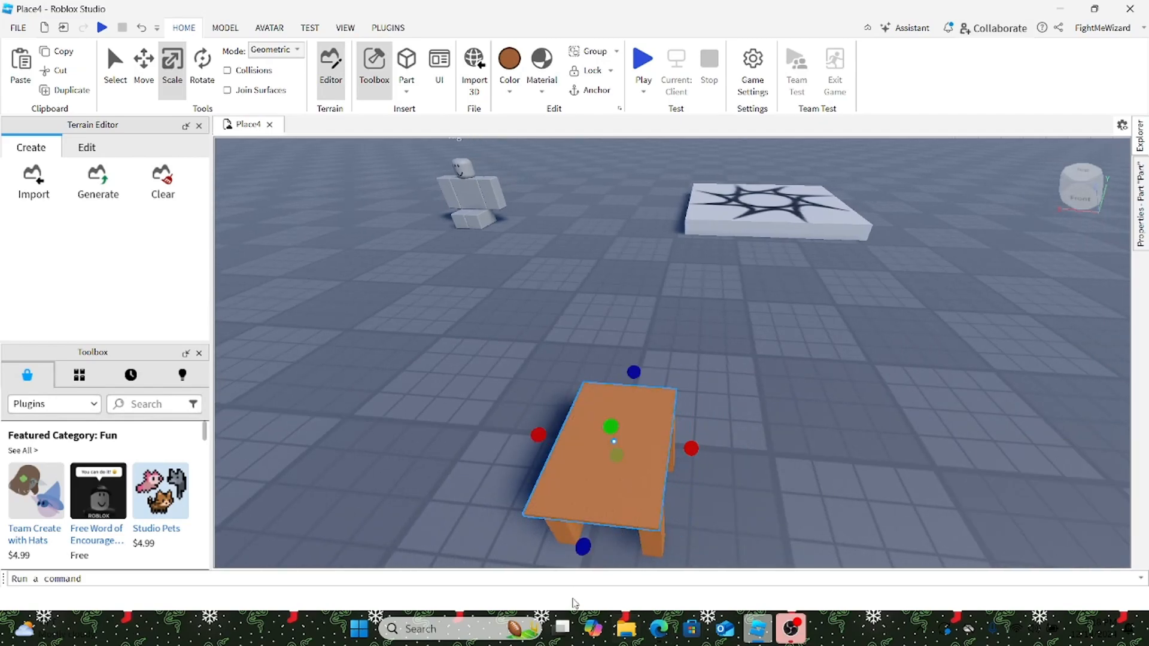
drag(583, 546, 592, 543)
Step: Trim the seat slab's width and depth to fit the legs
key(a)
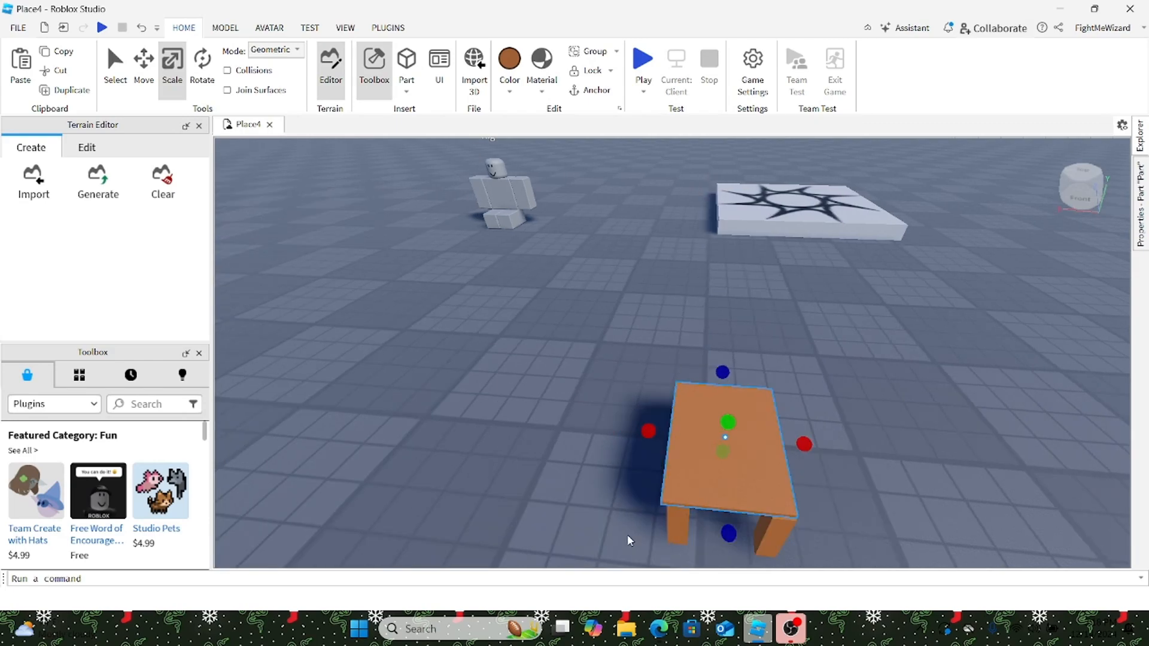
drag(649, 429, 658, 423)
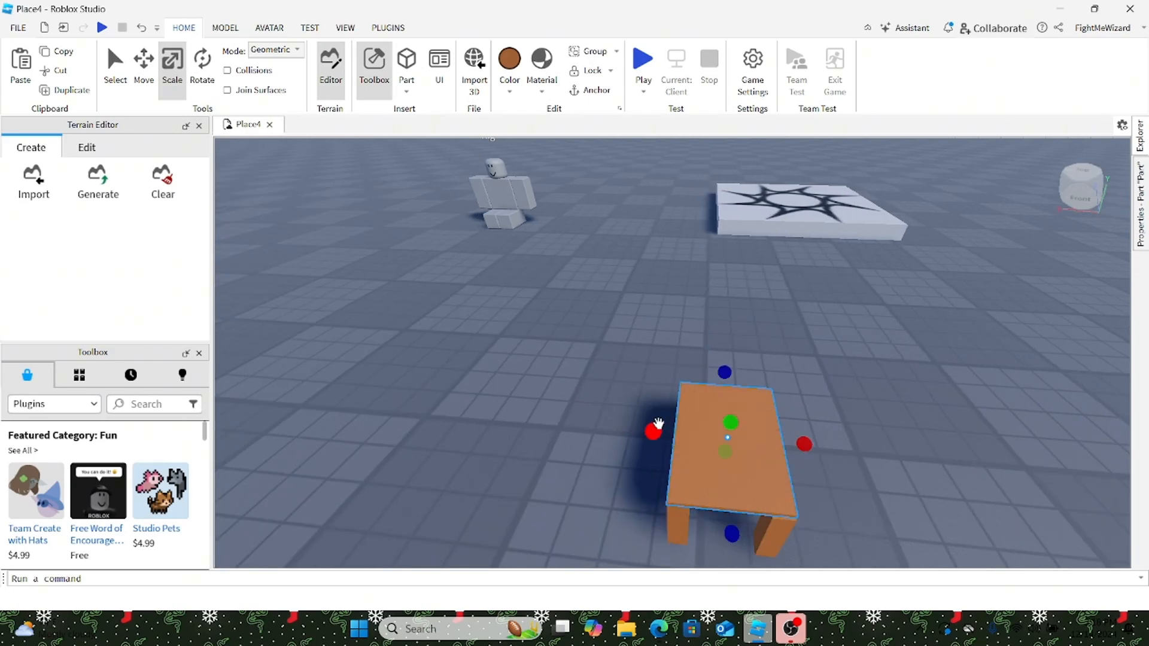
key(d)
right_drag(670, 424, 666, 412)
key(w)
key(s)
key(a)
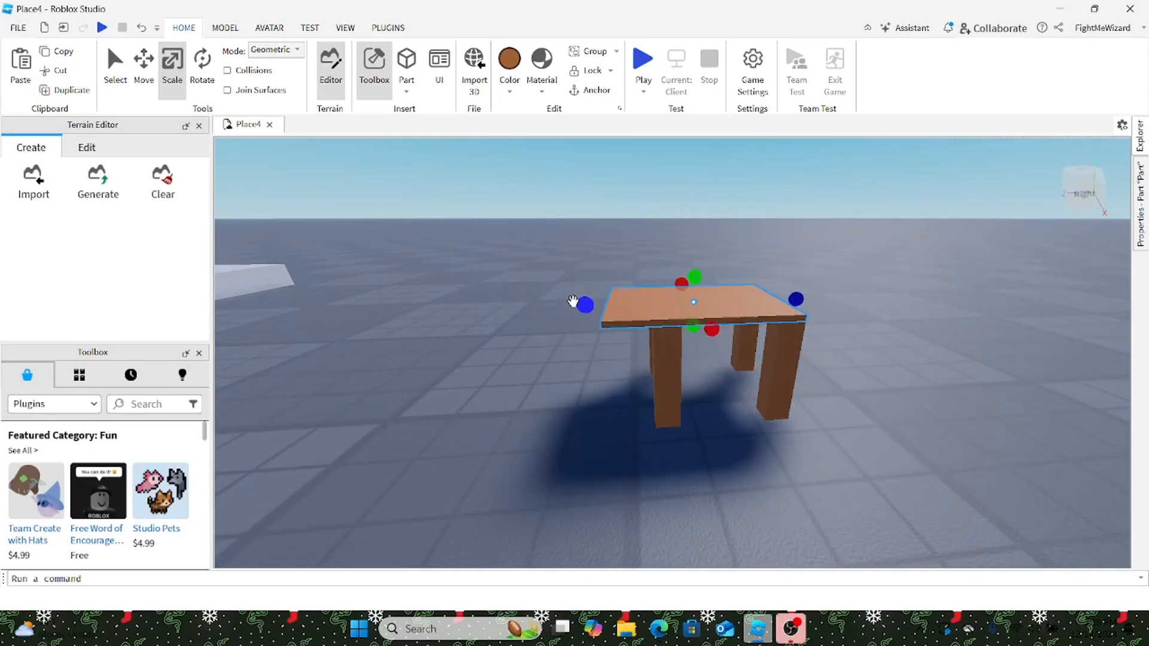
drag(574, 300, 623, 304)
scroll(797, 311, up, 5)
scroll(731, 307, down, 5)
right_drag(730, 308, 623, 303)
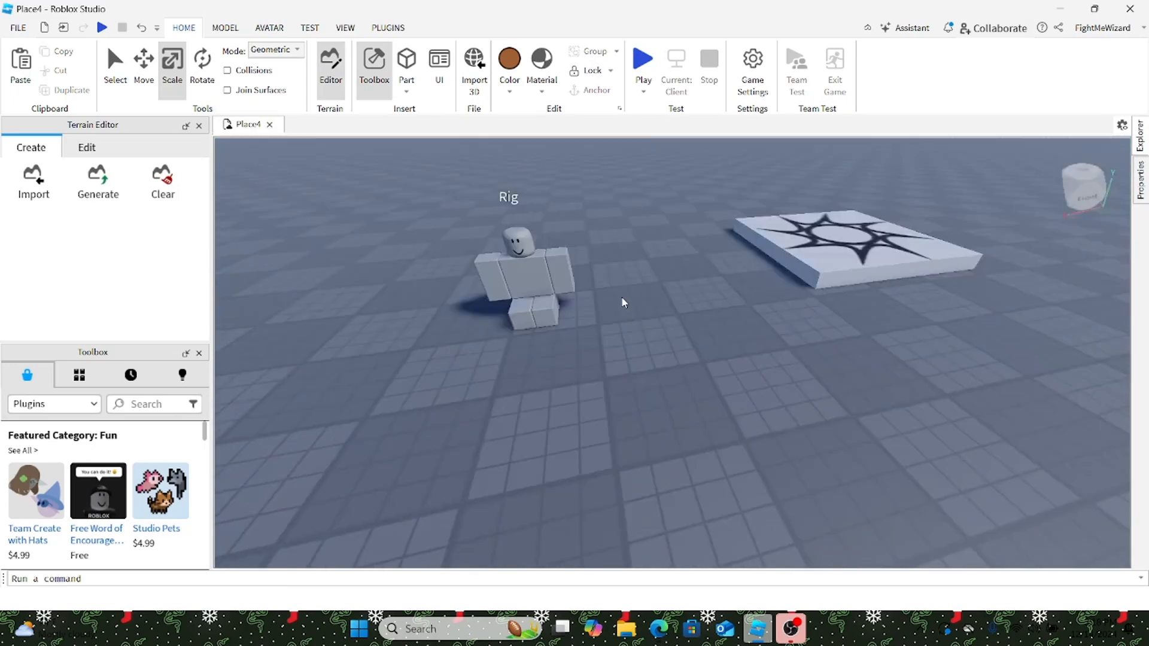
Step: Insert a new brown block Part and flatten it to 0.2 studs thick
key(s)
right_drag(623, 303, 624, 302)
key(w)
click(406, 63)
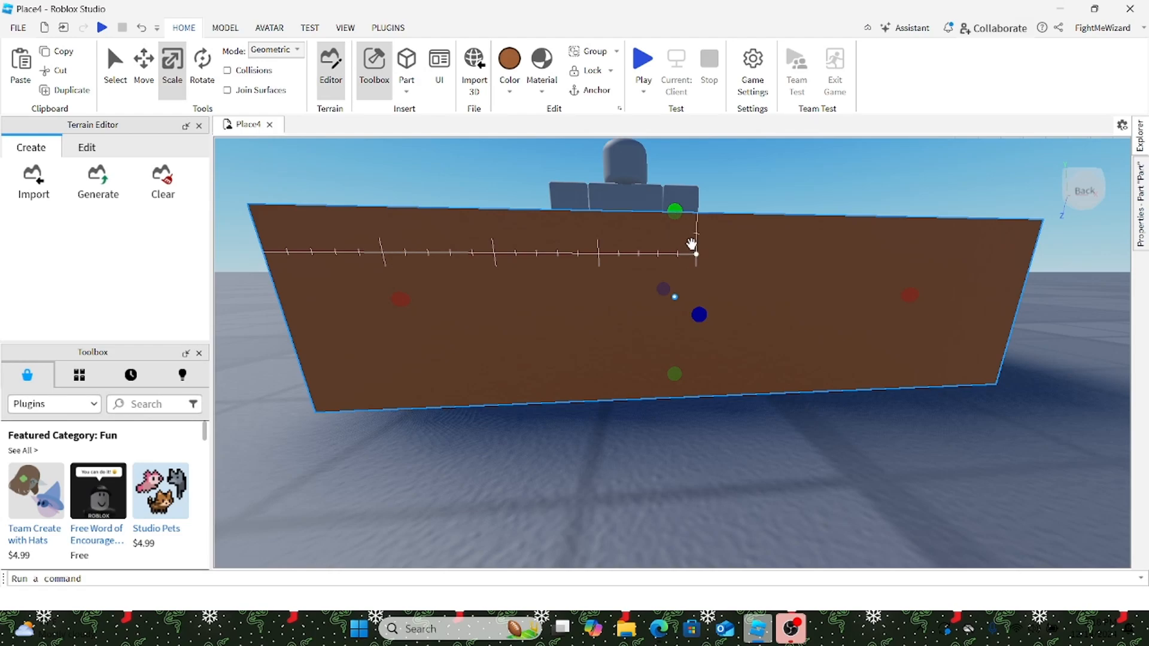
drag(674, 211, 742, 170)
Step: Narrow the panel, raise it upward, and set its width to 2 studs
key(d)
key(a)
drag(800, 310, 335, 341)
key(a)
key(s)
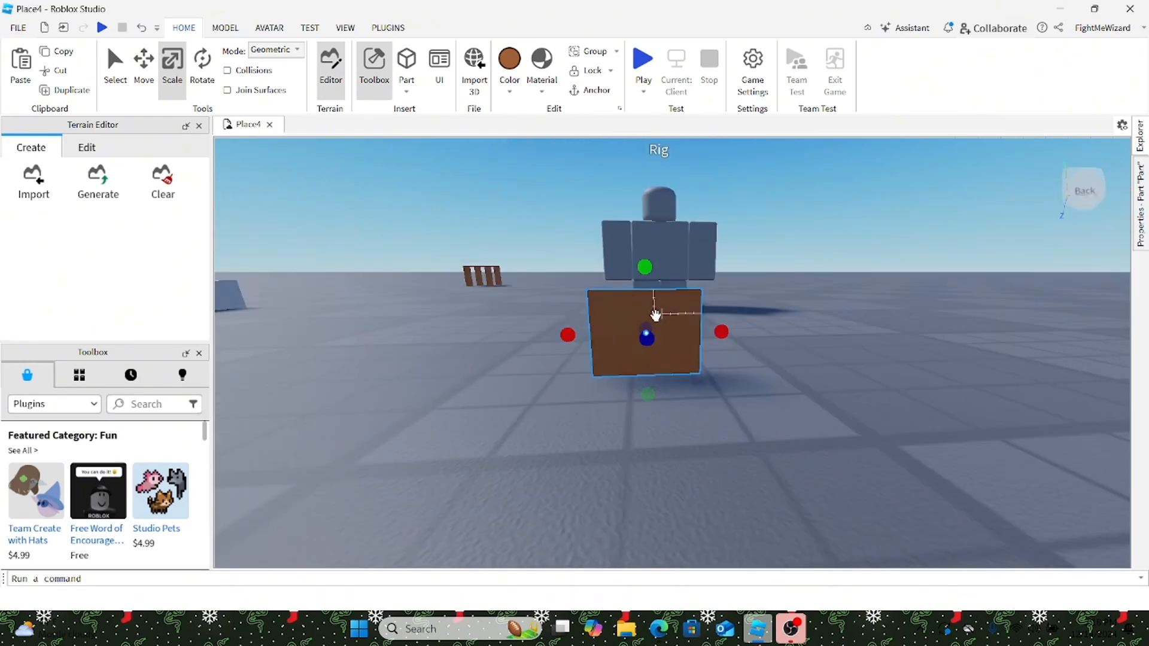
key(w)
drag(656, 316, 643, 179)
key(s)
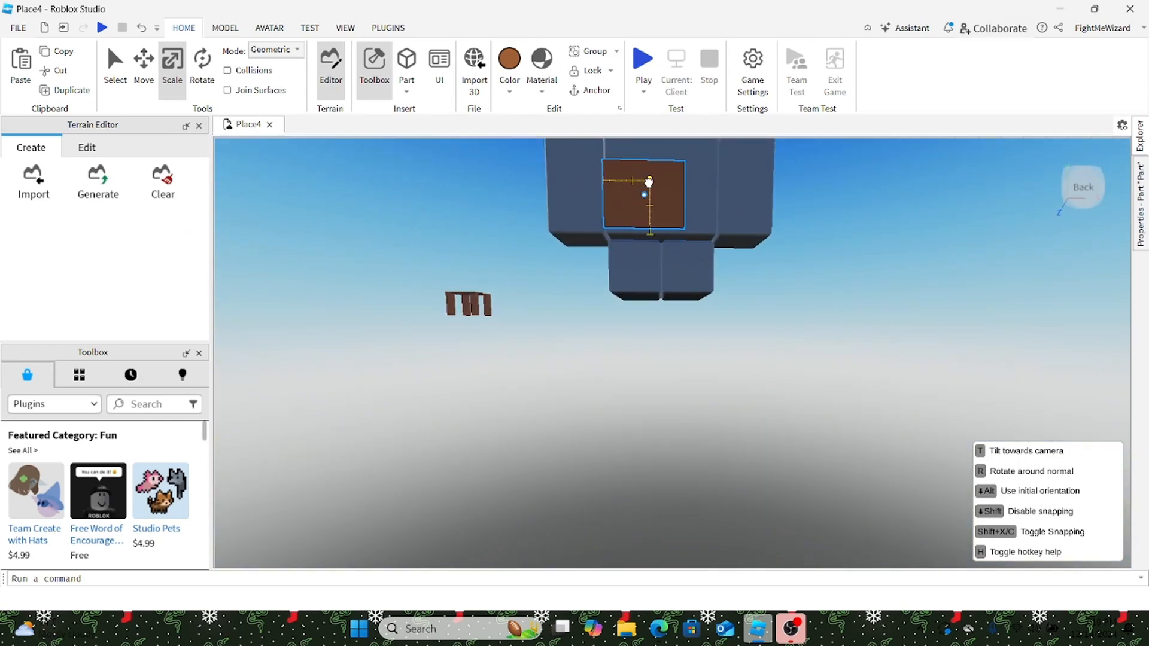
drag(649, 185, 738, 195)
Step: Stretch the brown panel to 2.3 studs tall
right_drag(898, 241, 898, 241)
key(e)
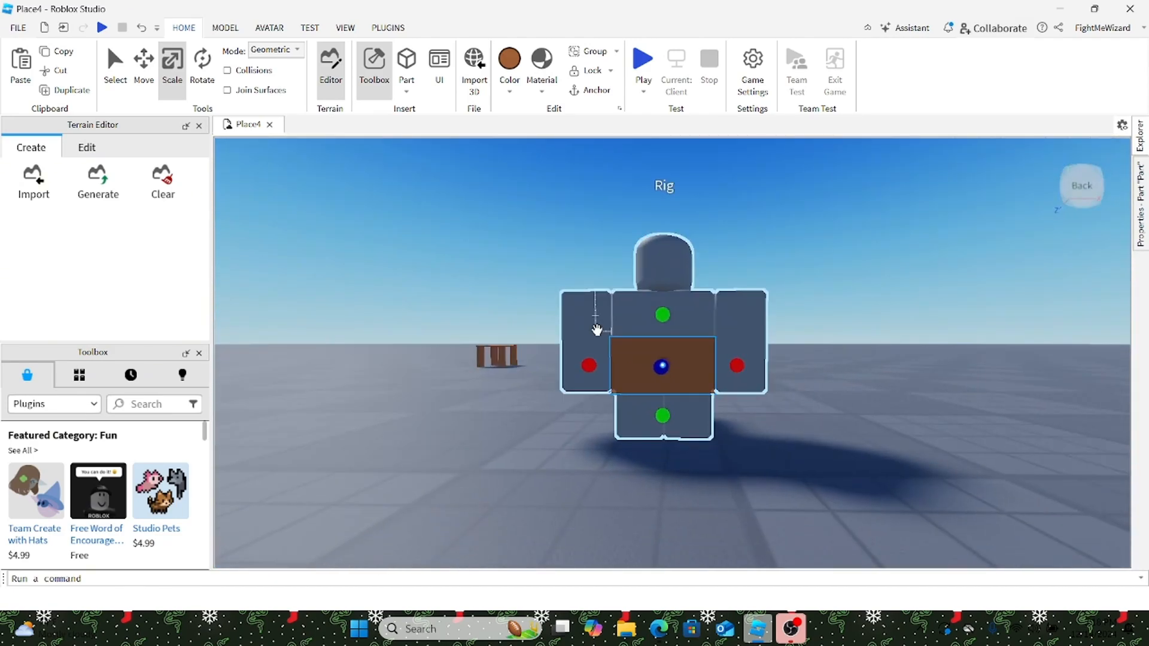
drag(680, 323, 674, 303)
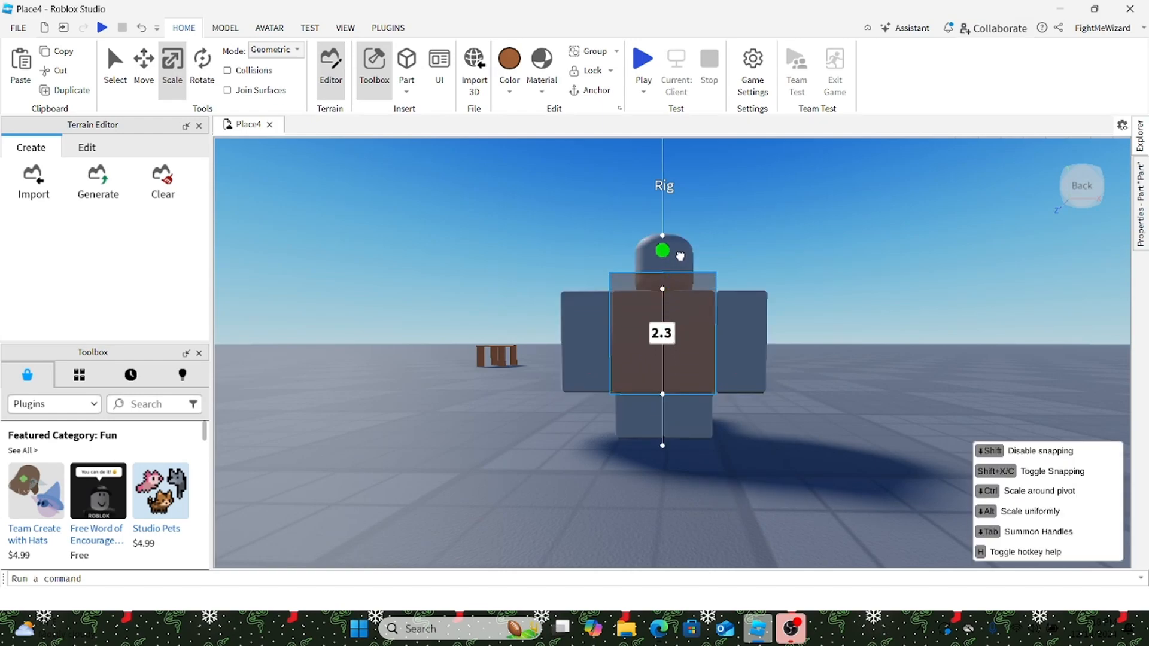
drag(680, 256, 688, 295)
right_drag(706, 295, 819, 296)
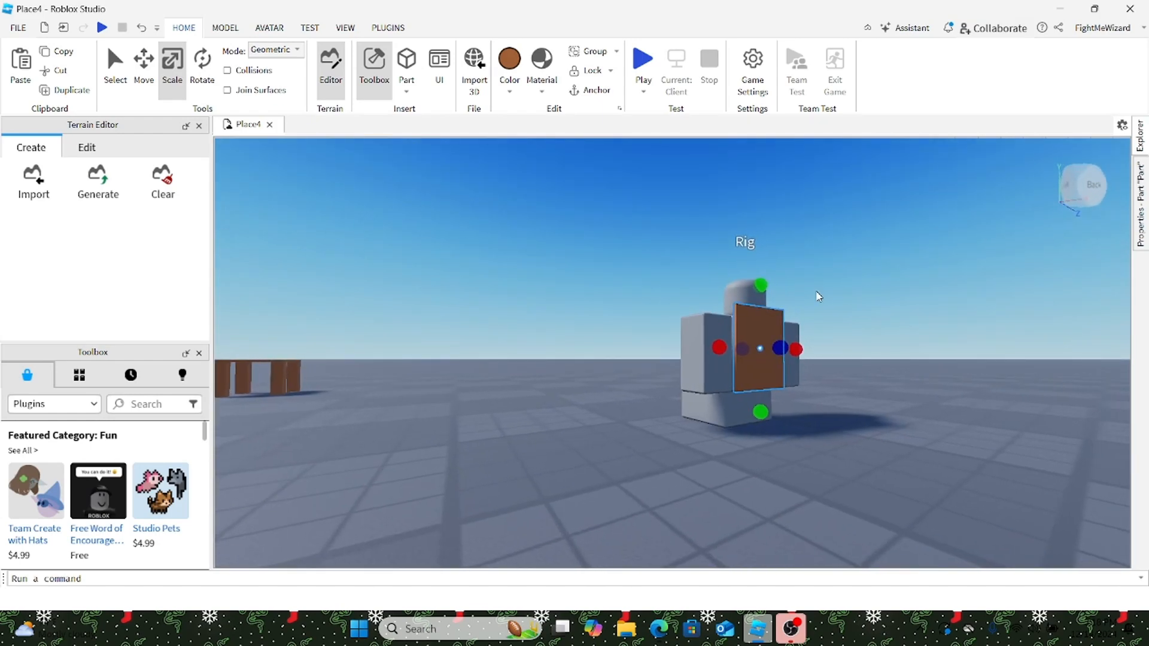
drag(762, 286, 760, 296)
Step: Carry the brown panel over toward the wooden chair frame
key(w)
right_drag(759, 297, 680, 313)
key(d)
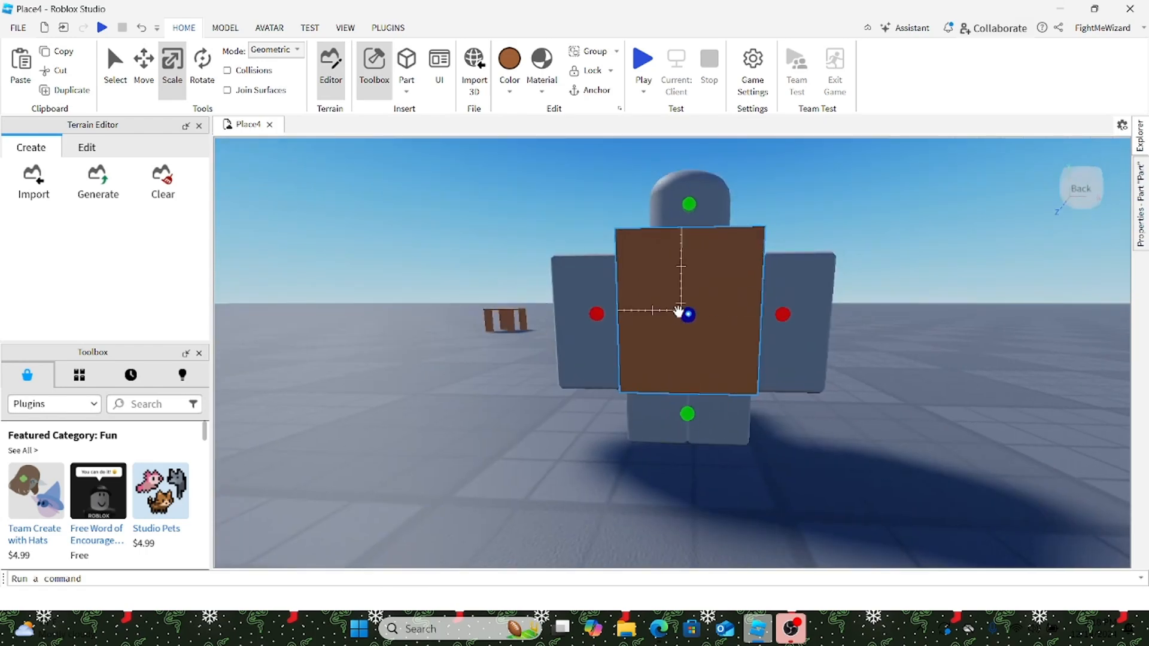
drag(696, 275, 676, 293)
key(w)
right_drag(676, 294, 676, 293)
key(s)
drag(676, 293, 674, 295)
Step: Drop the panel onto the chair's back edge as a backrest and adjust its height
right_drag(674, 295, 662, 310)
drag(675, 295, 662, 310)
right_drag(661, 311, 677, 289)
drag(662, 311, 677, 289)
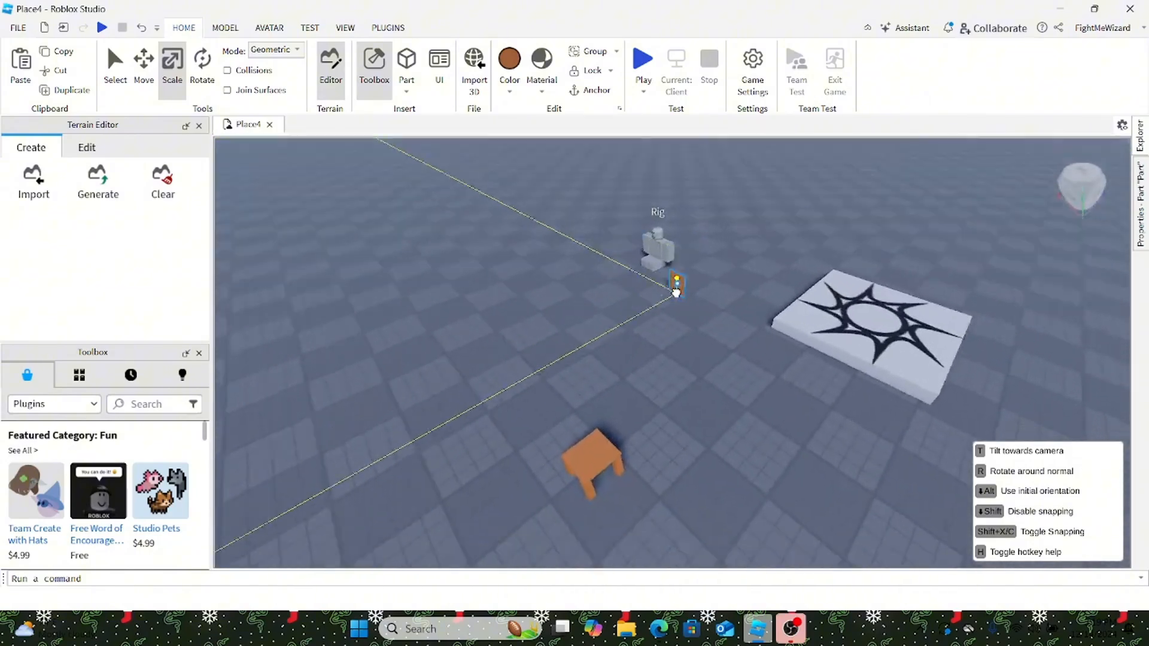
right_drag(677, 289, 701, 301)
drag(677, 289, 773, 313)
right_drag(773, 313, 760, 317)
drag(658, 279, 657, 272)
Step: Widen the backrest to about 2.17 studs and trim its height slightly
right_drag(683, 304, 681, 309)
key(w)
right_drag(650, 401, 649, 402)
key(s)
drag(594, 281, 645, 276)
key(a)
right_drag(645, 277, 649, 273)
drag(726, 168, 724, 188)
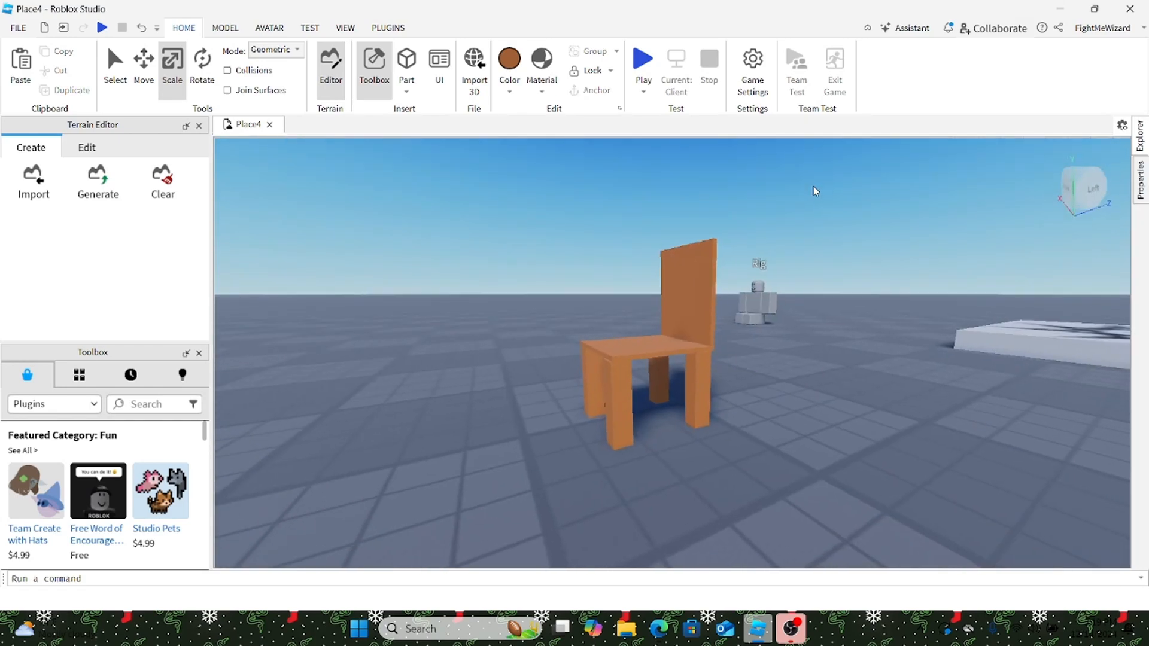
right_drag(815, 190, 812, 189)
key(a)
key(s)
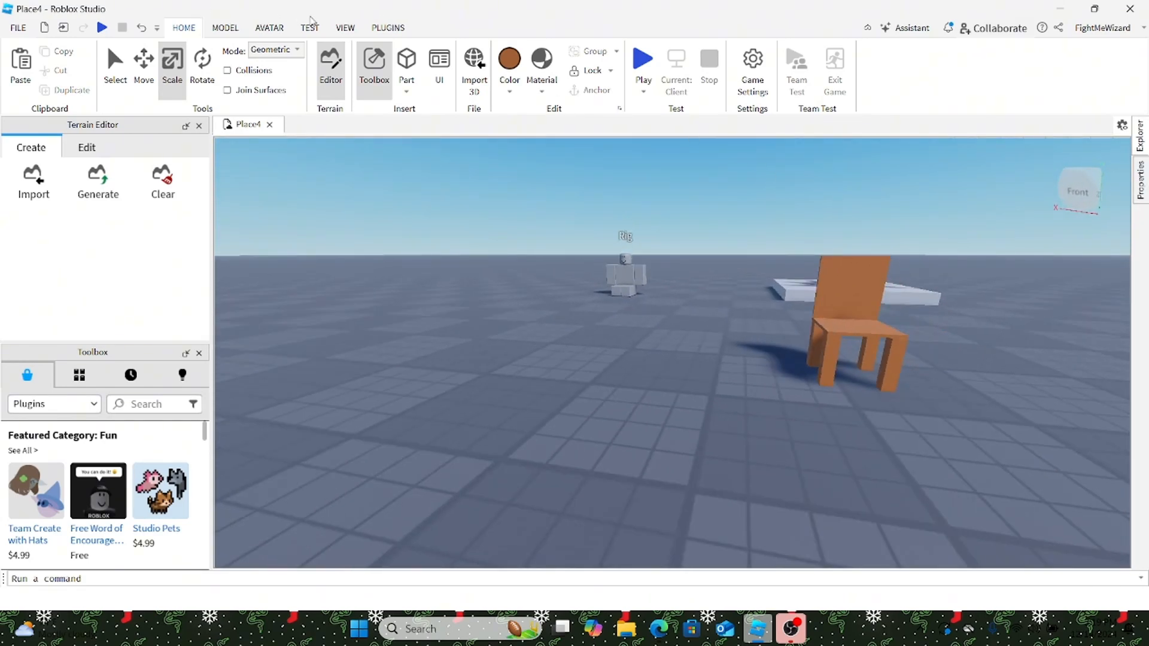
click(393, 28)
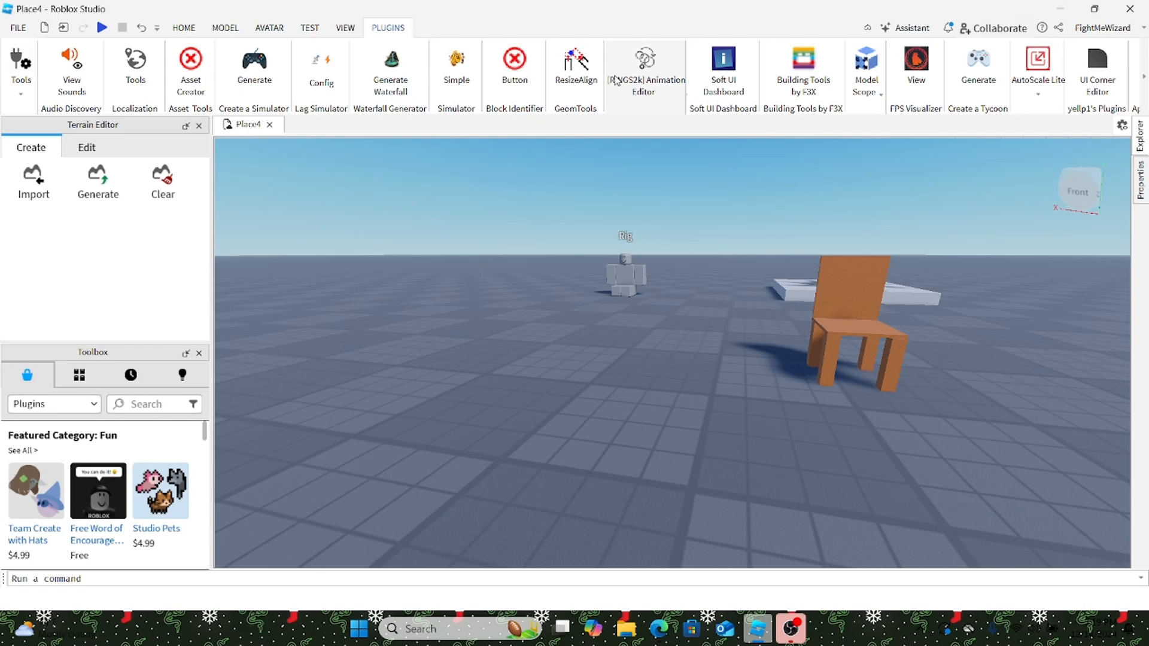
Step: Enable Building Tools by F3X and set the New Part tool's type to Seat
click(804, 65)
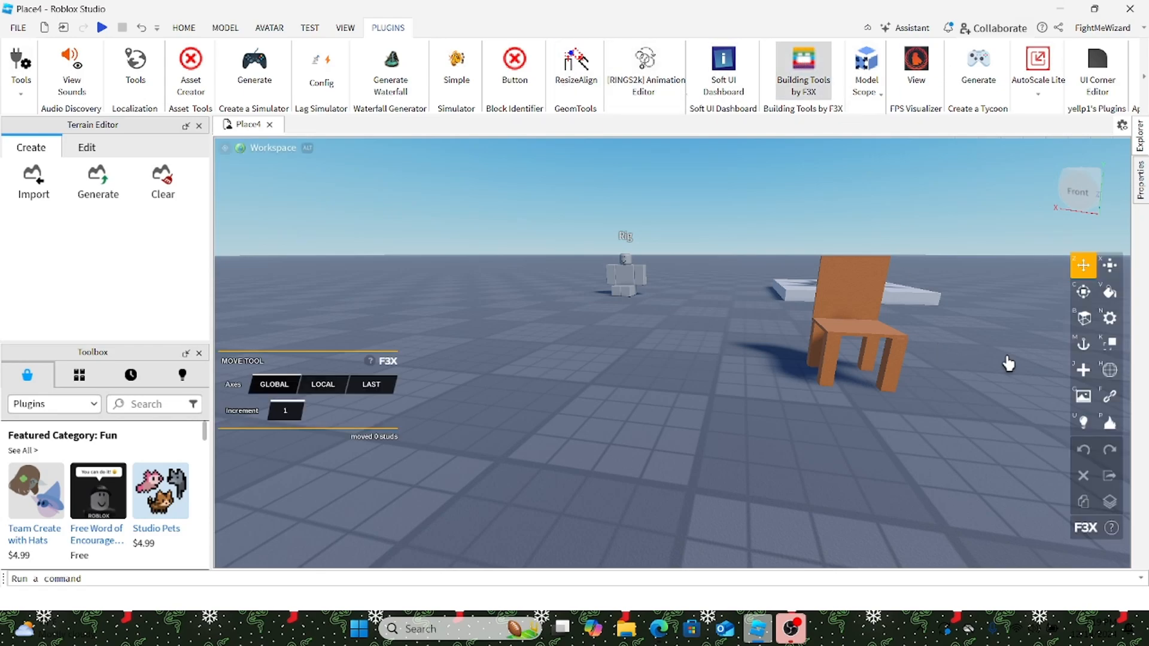
click(1081, 371)
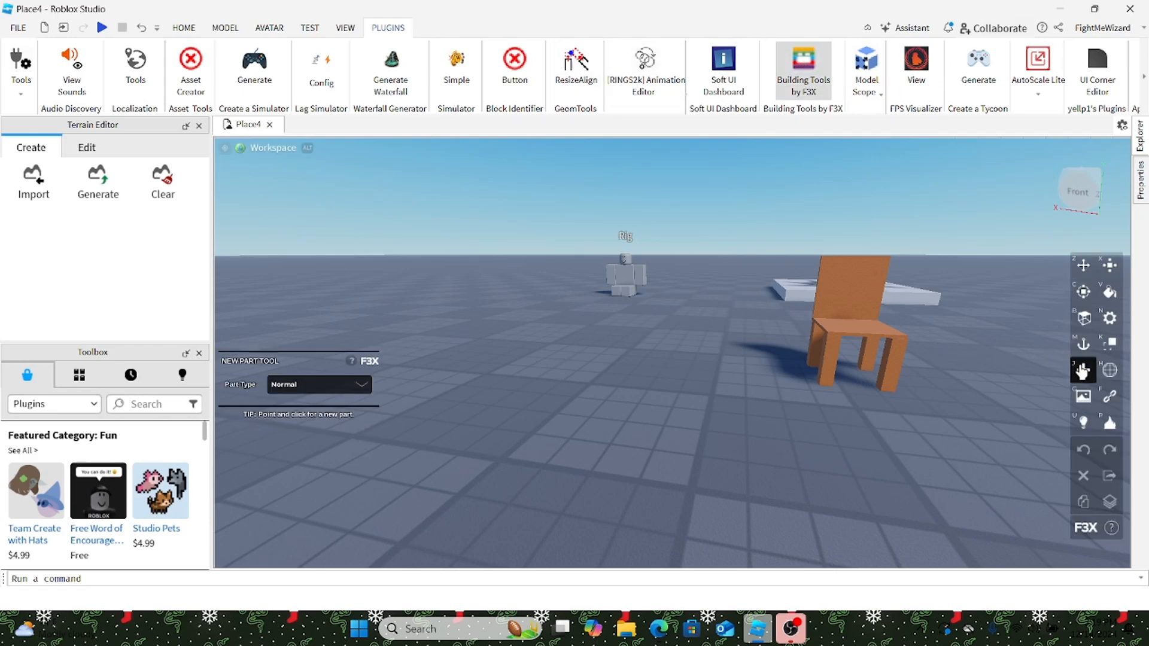
click(289, 394)
click(411, 425)
Step: Toggle the F3X plugin off, check the workspace hierarchy, then re-enable it for Seats
click(813, 71)
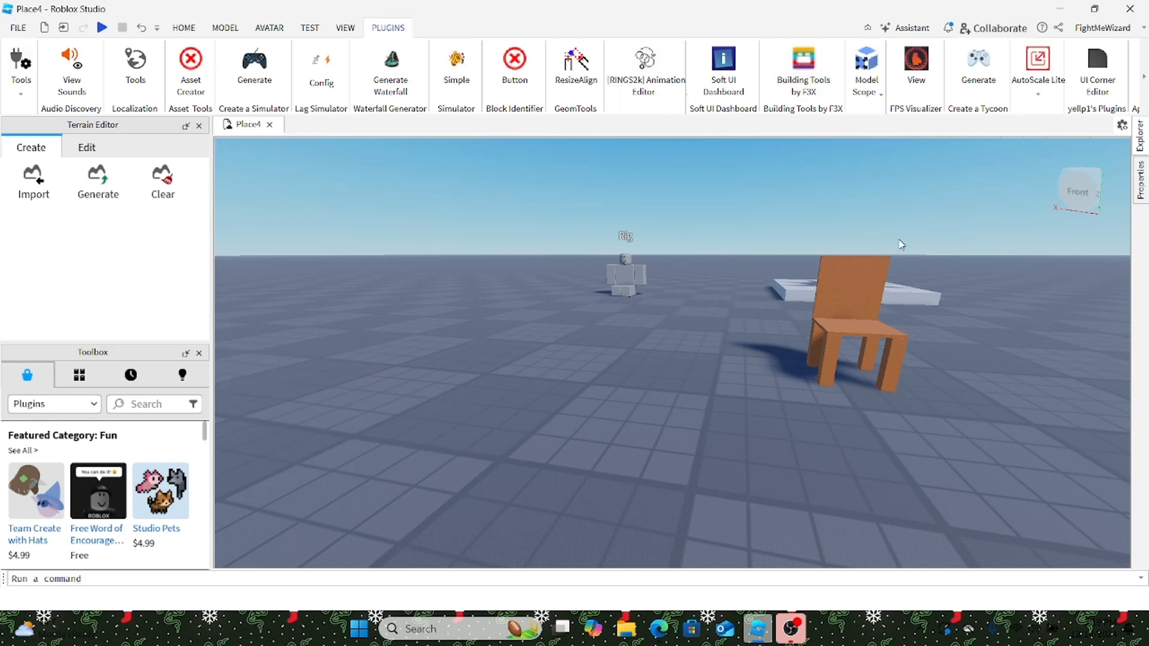
click(1140, 137)
scroll(1039, 231, up, 2)
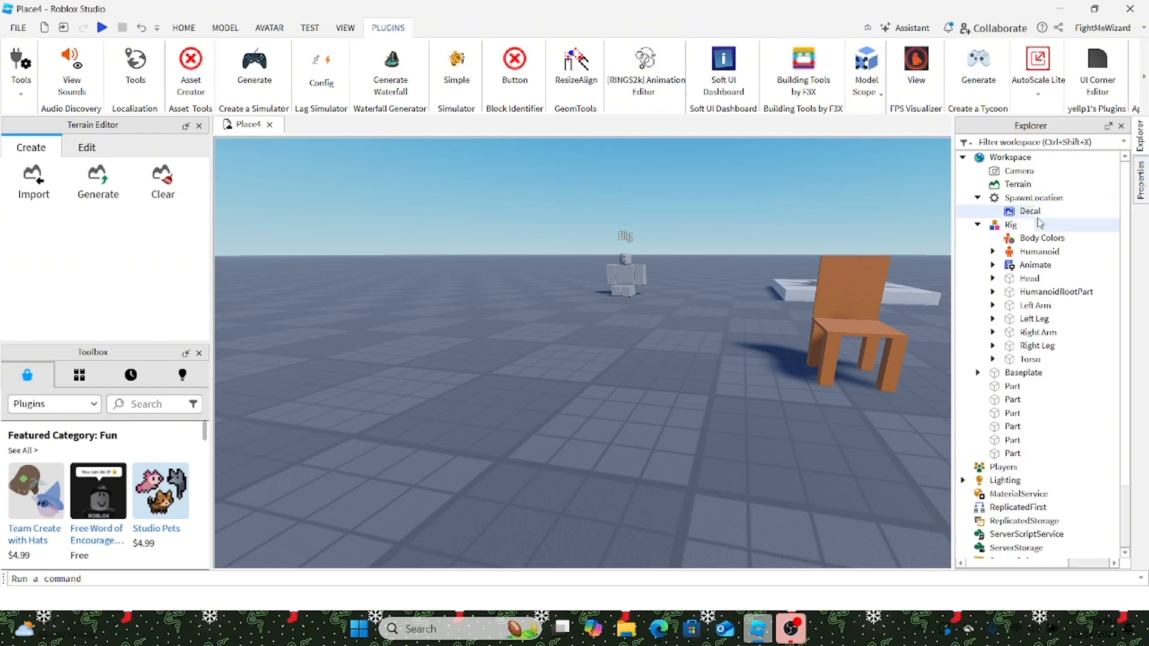
right_drag(788, 383, 788, 383)
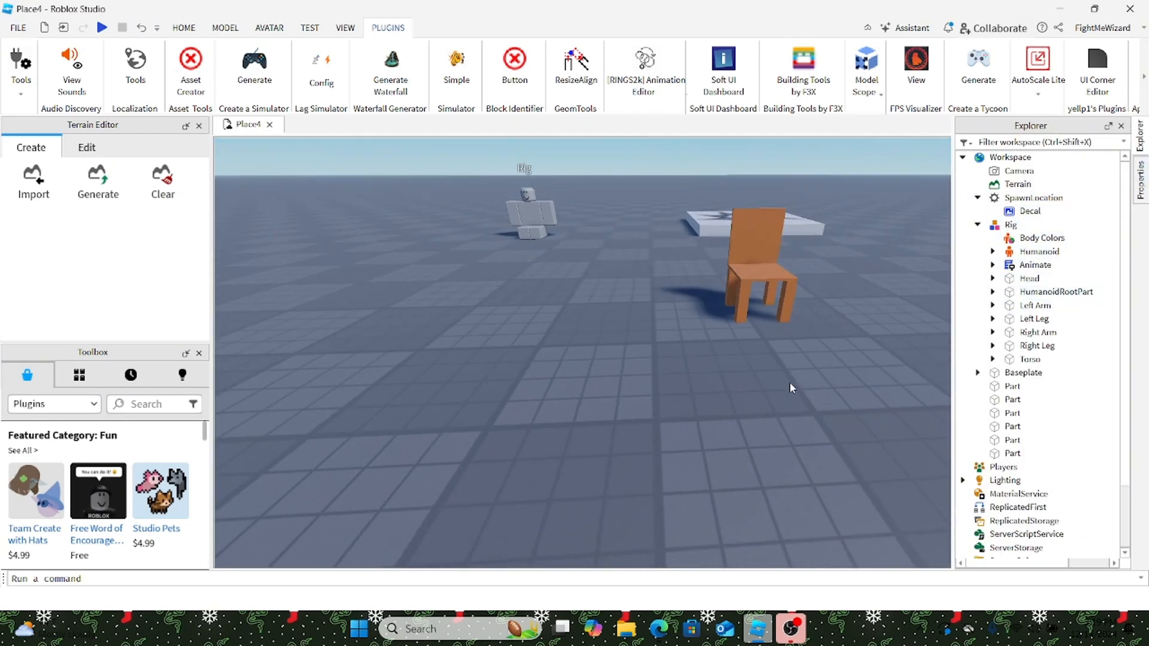
click(225, 28)
click(388, 27)
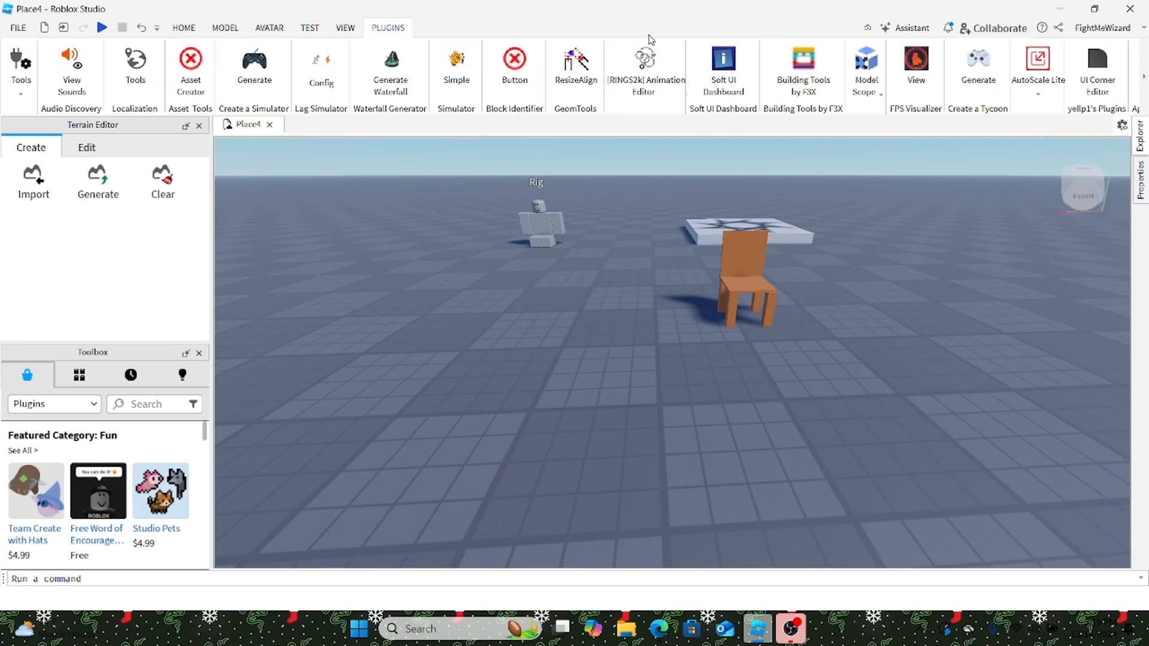
click(803, 69)
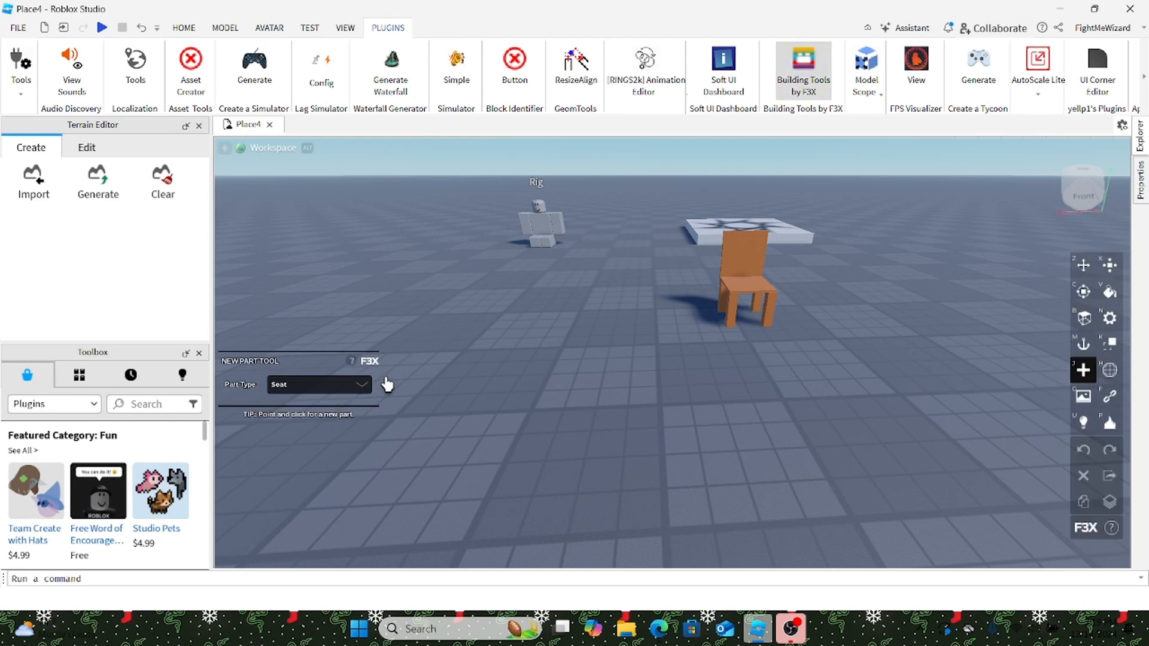
Step: Place a Seat part, turn off F3X, and move it onto the chair at chair width
click(421, 389)
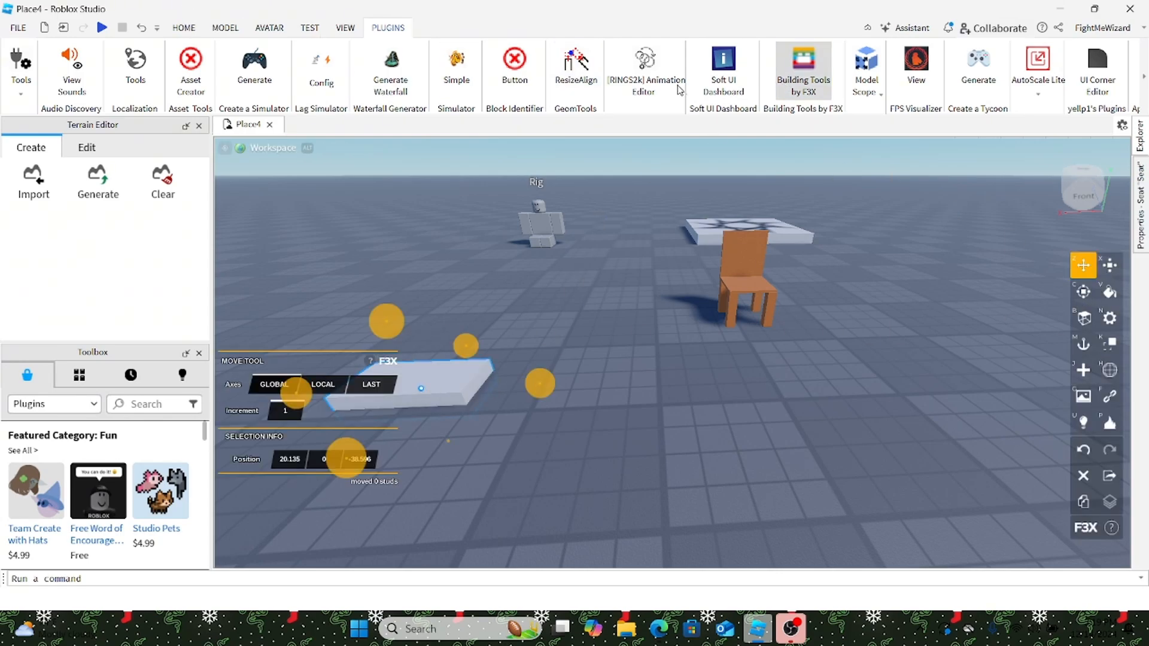
click(803, 69)
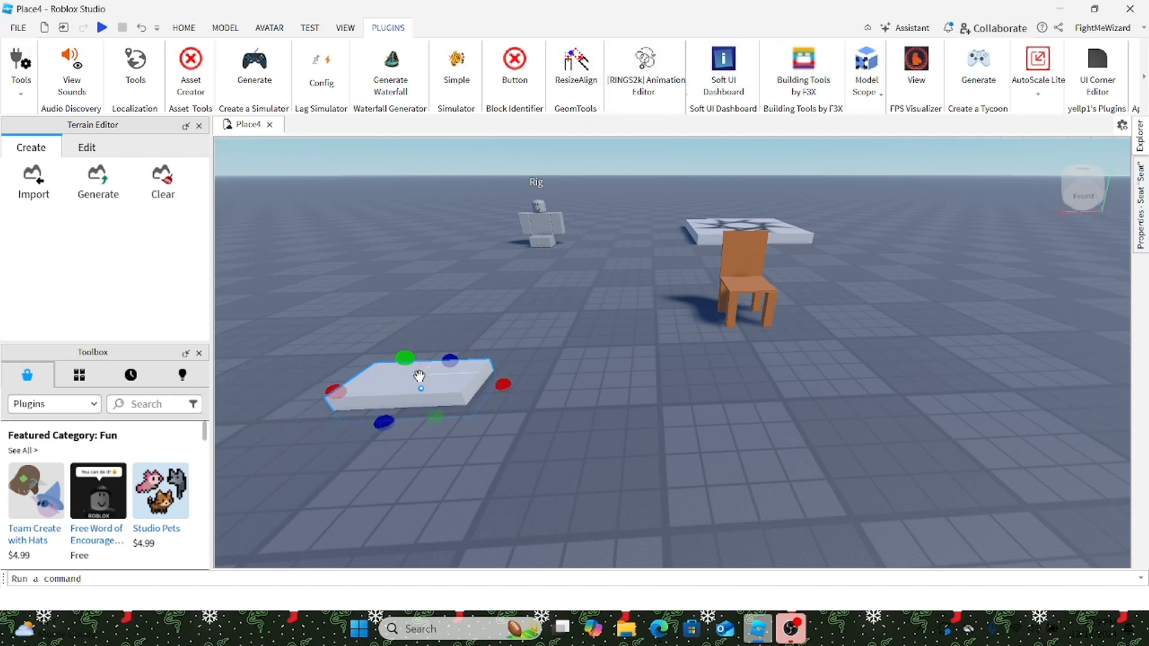
drag(416, 388, 671, 316)
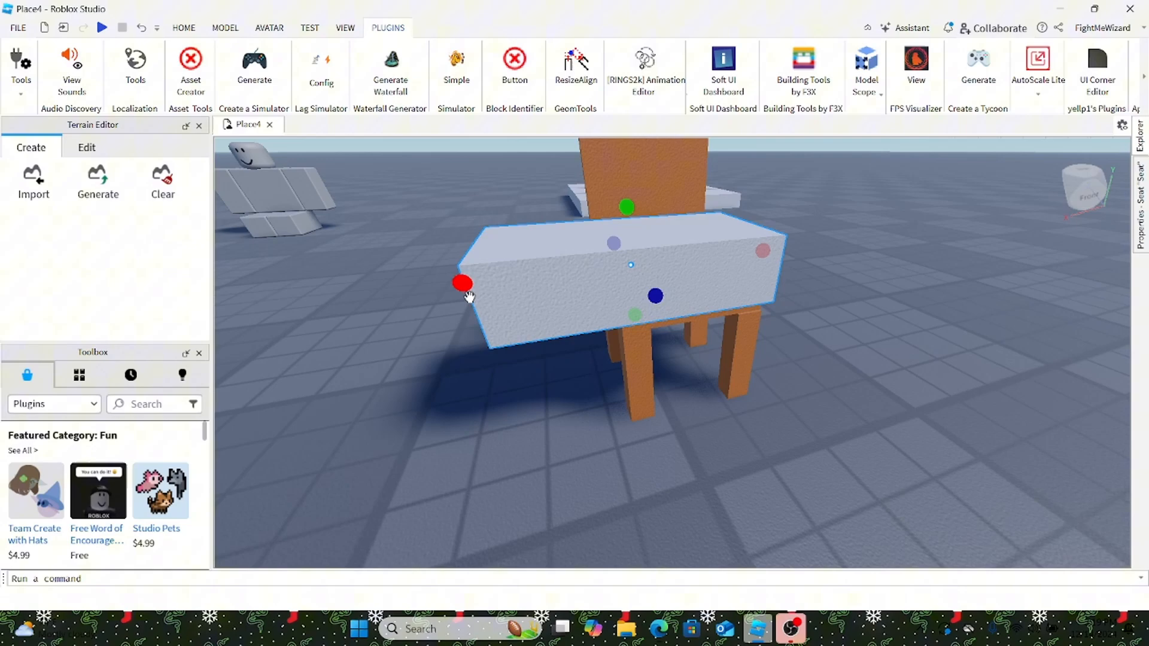
drag(469, 297, 596, 296)
key(a)
right_drag(596, 296, 596, 296)
Step: Reposition the Seat part so it sits squarely over the chair frame
key(a)
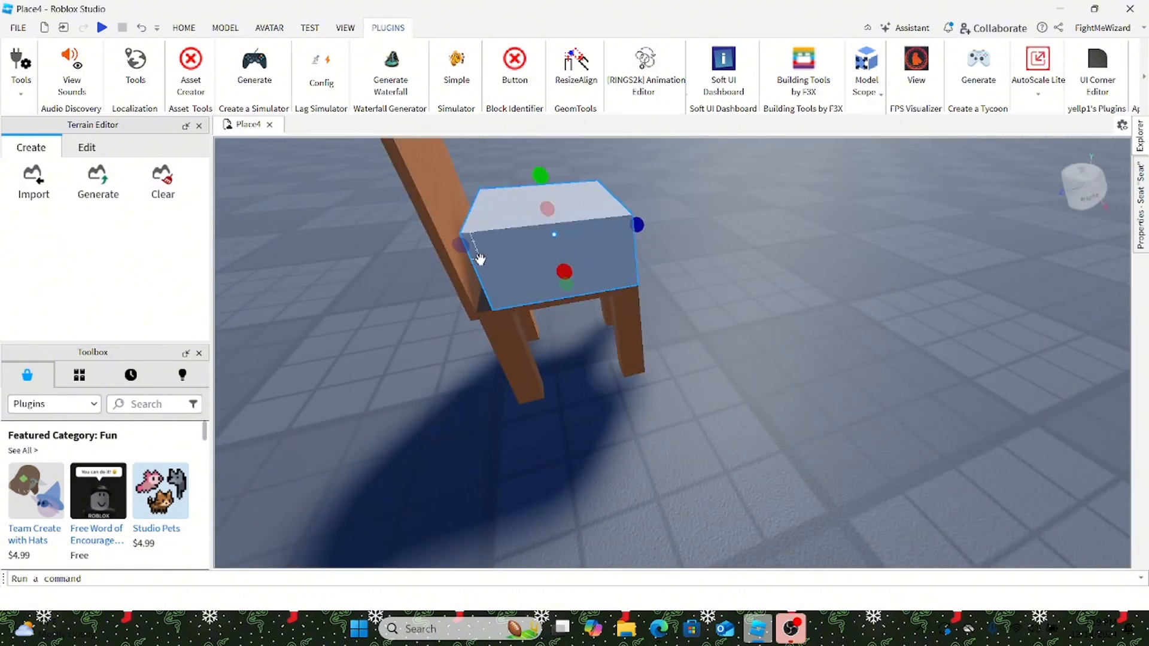
drag(473, 248, 471, 267)
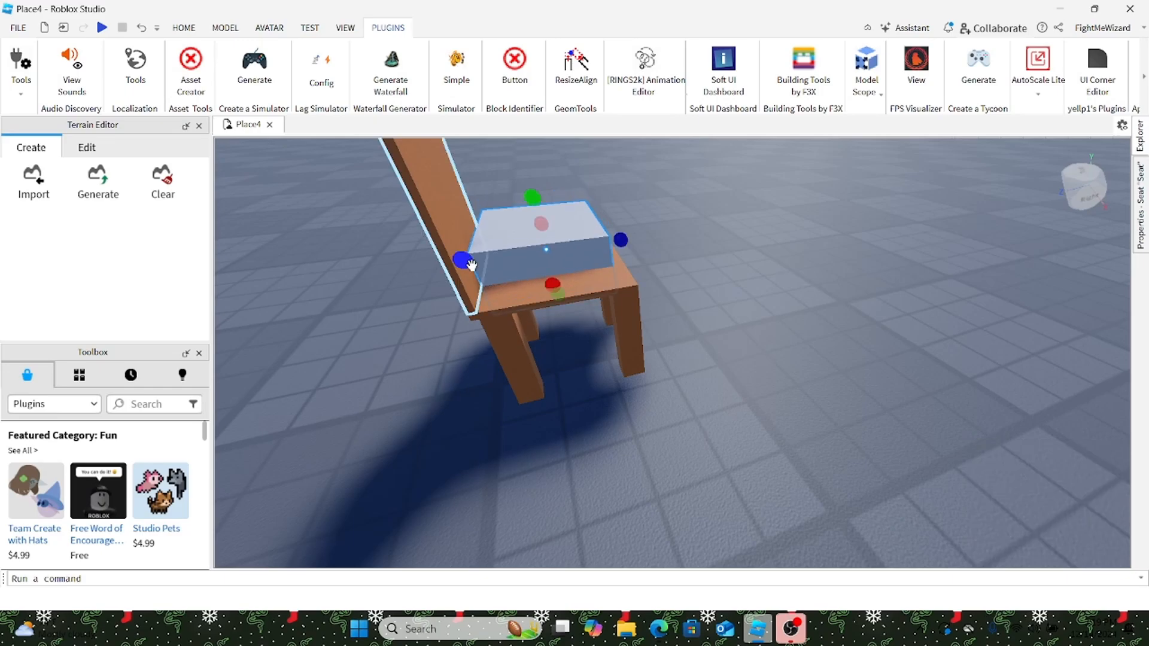
key(d)
right_drag(472, 268, 472, 268)
key(w)
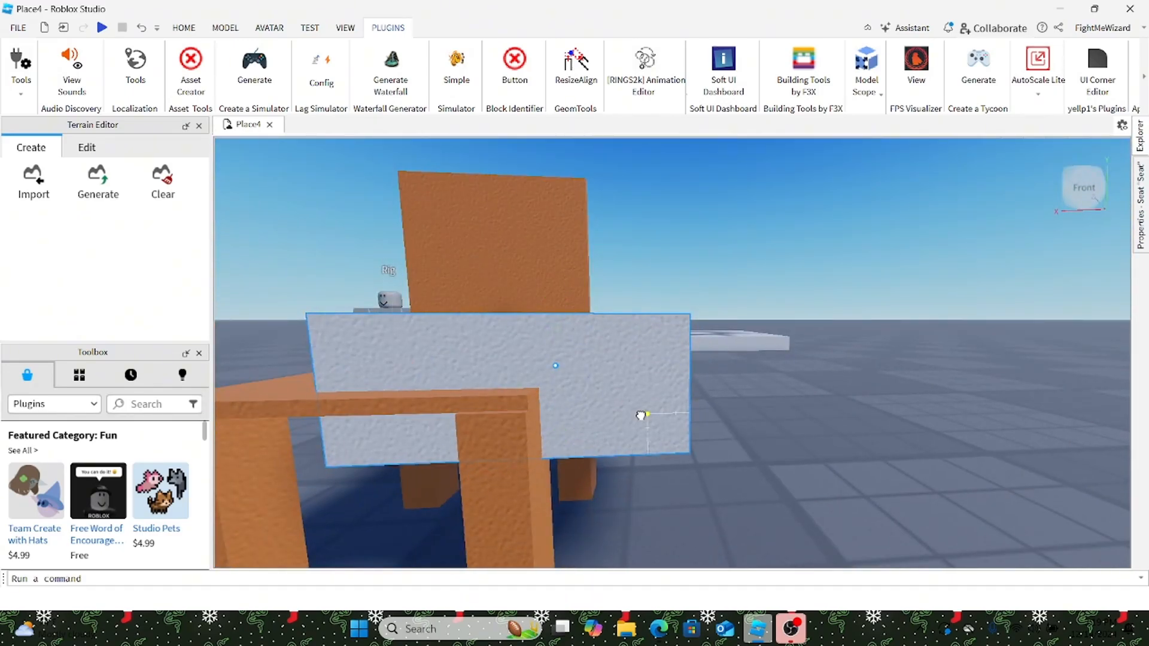
drag(640, 414, 616, 339)
right_drag(616, 338, 616, 338)
drag(616, 338, 636, 351)
scroll(636, 347, up, 2)
scroll(687, 358, up, 3)
right_drag(687, 358, 687, 342)
Step: Resize the Seat to about 2.3 wide, 2.2 deep and 0.1 thick
drag(594, 274, 623, 281)
key(a)
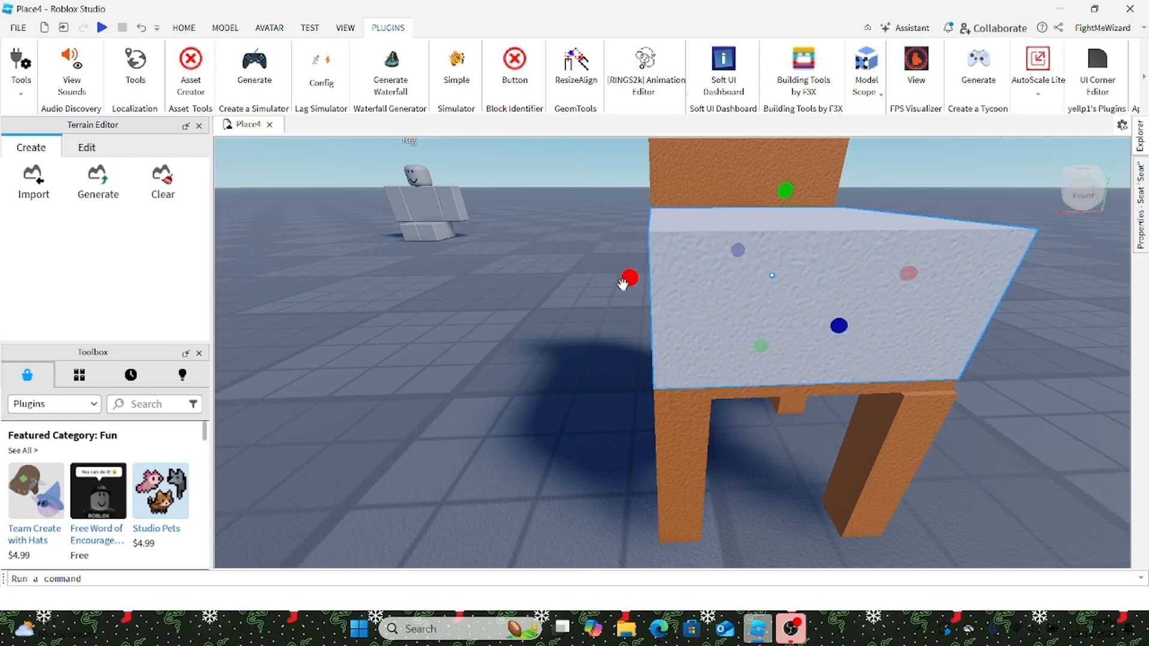
key(a)
right_drag(623, 284, 623, 285)
drag(687, 238, 675, 238)
drag(764, 182, 781, 245)
click(861, 227)
key(d)
right_drag(861, 226, 858, 225)
click(728, 397)
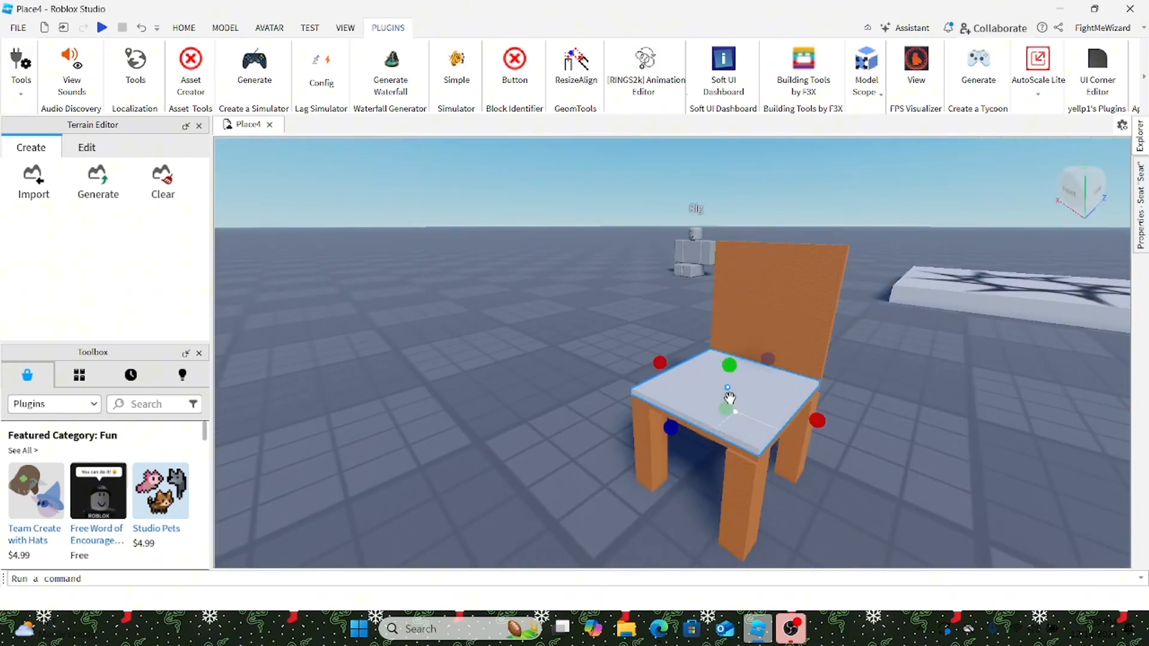
Step: Try a colour for the seat from the Model tab's Color palette, then select the chair back
click(225, 28)
click(569, 65)
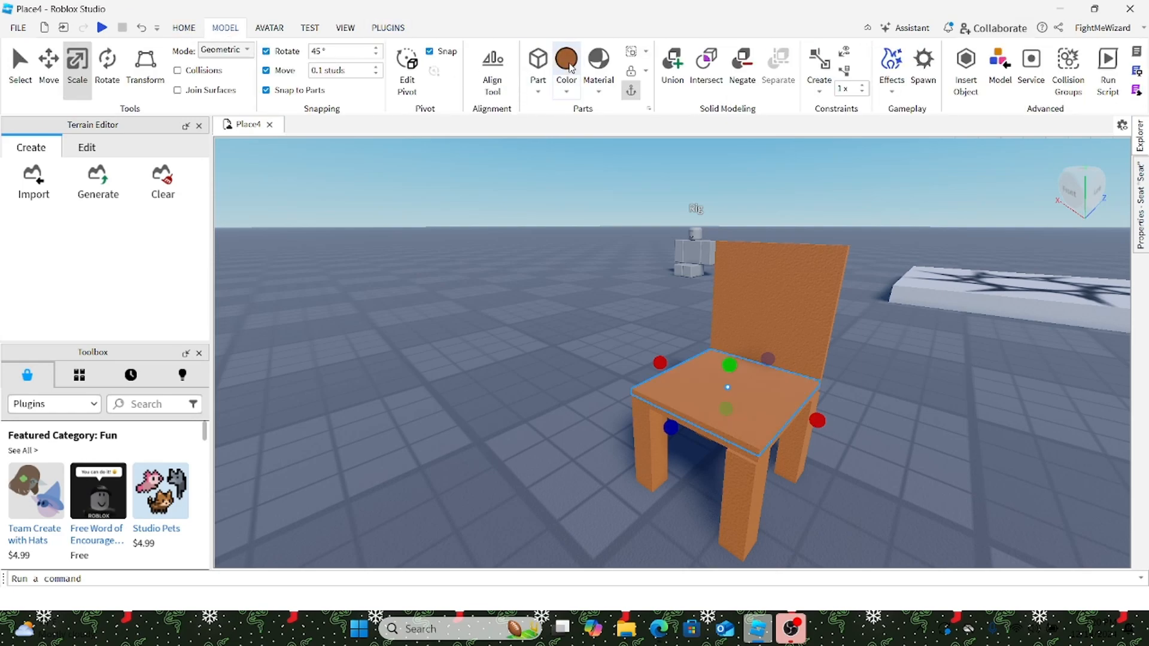
click(565, 92)
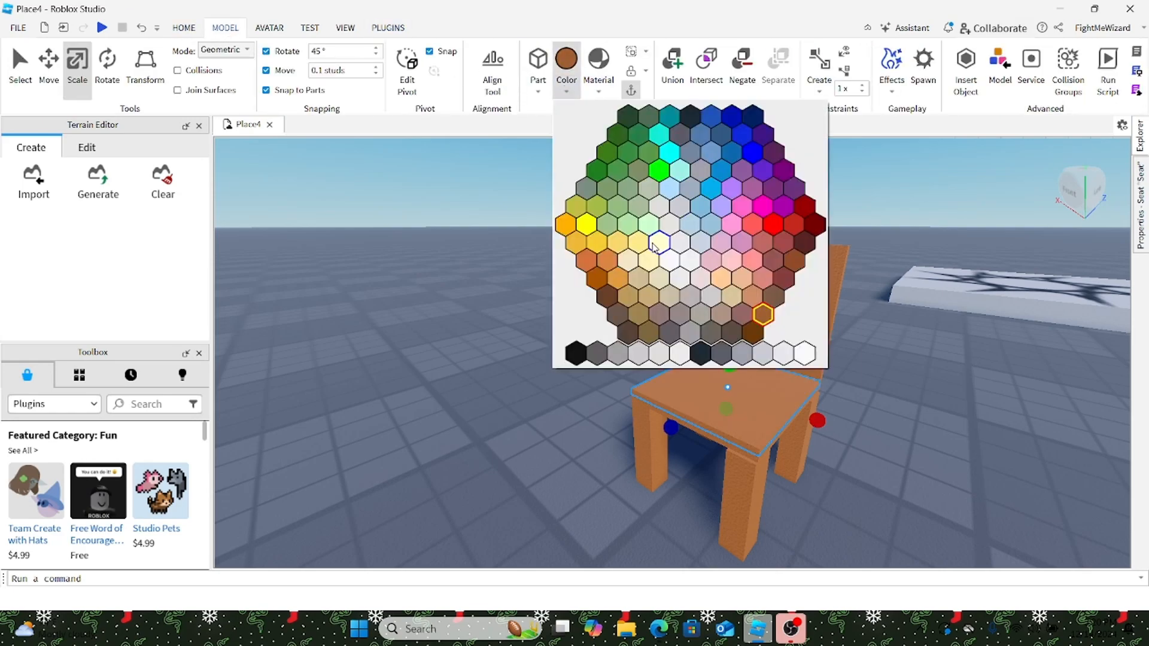
click(760, 317)
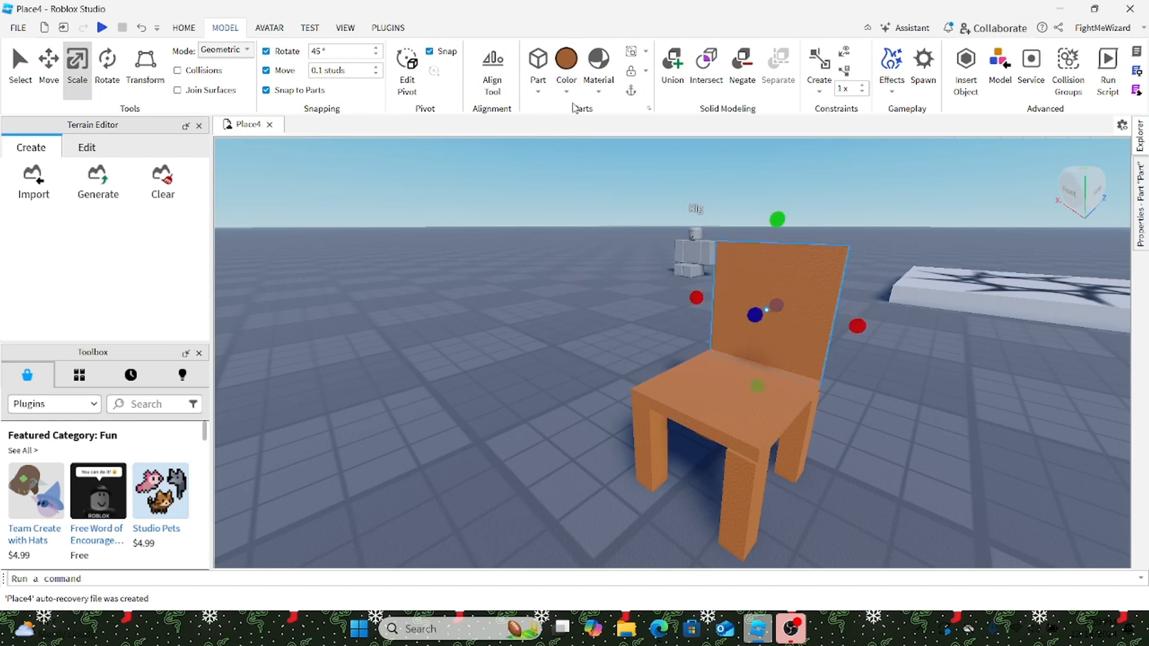
Step: Search the Material list for 'wood' and apply Wood to the chair back
click(598, 87)
scroll(698, 198, down, 3)
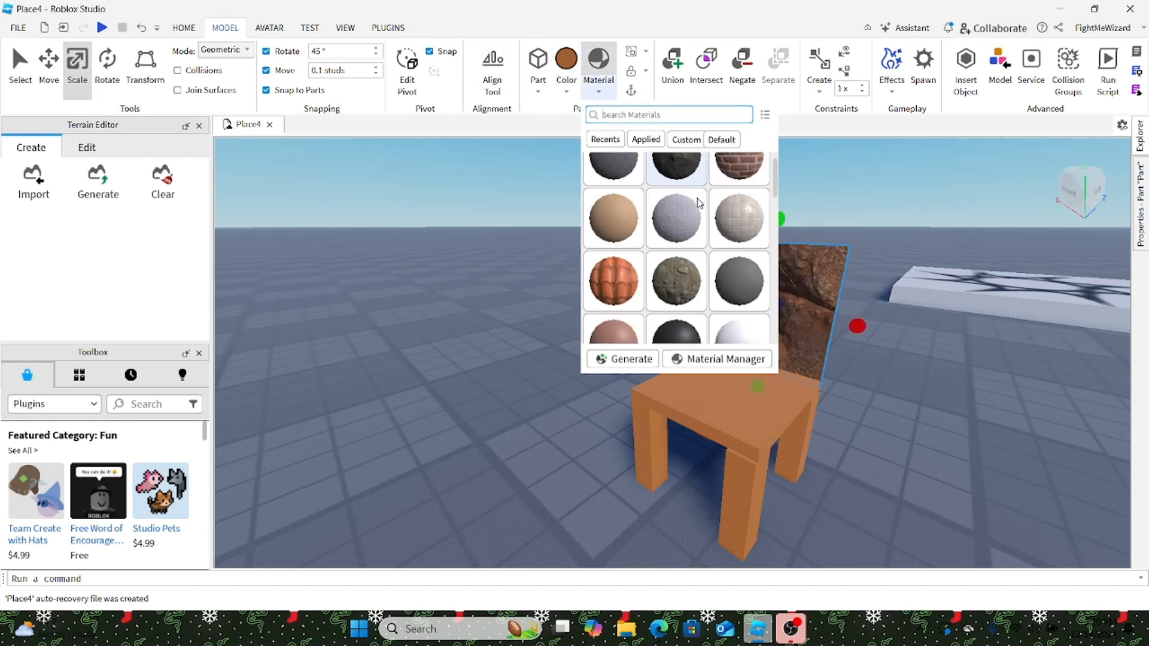
scroll(698, 201, down, 5)
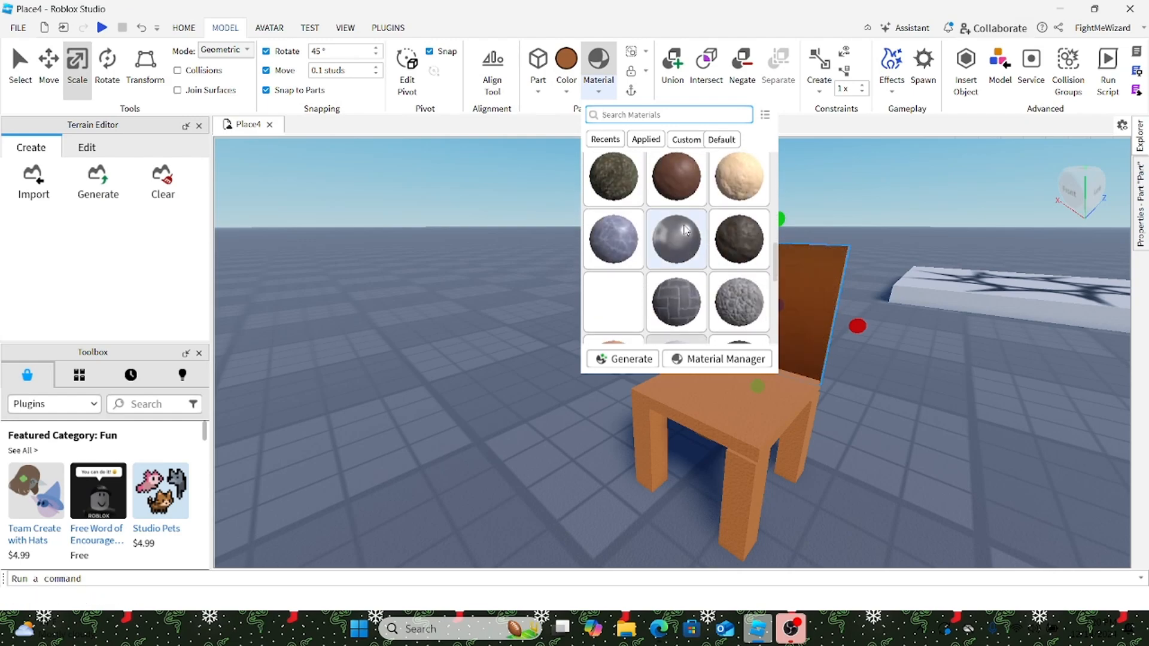
scroll(682, 180, down, 3)
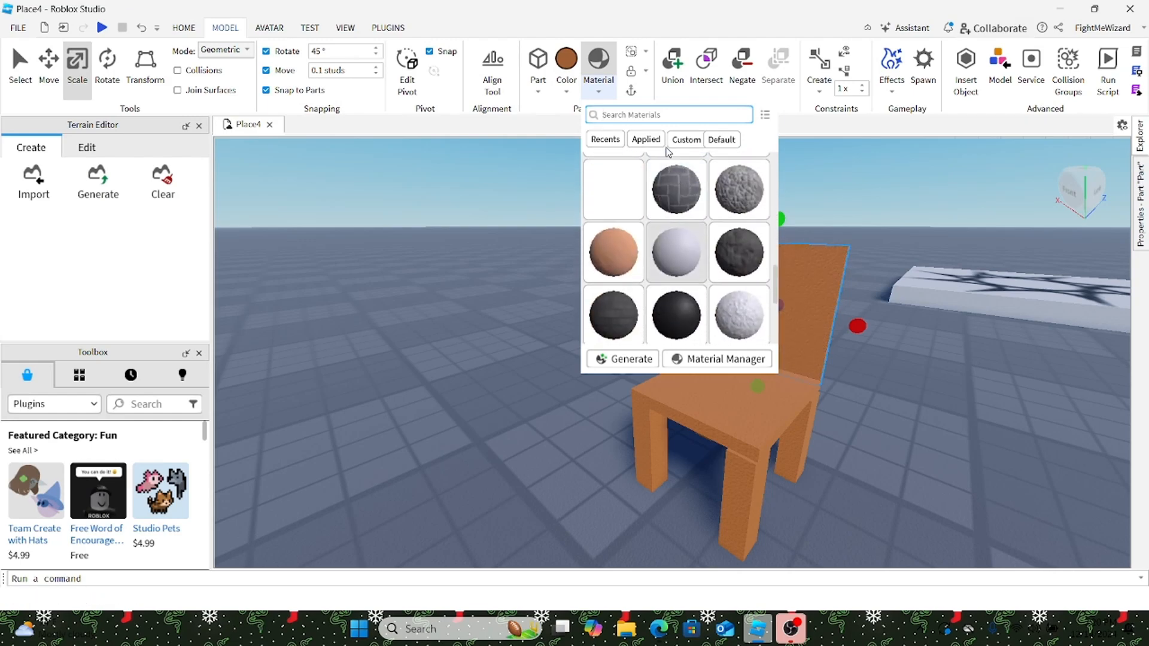
text(wood)
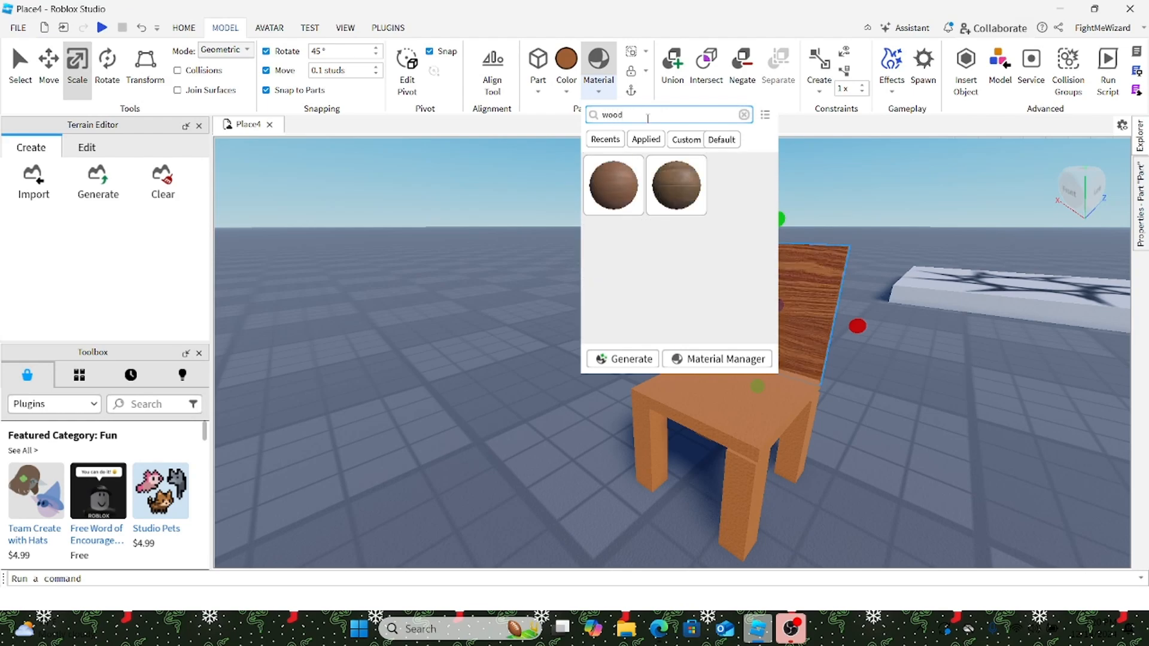
click(616, 186)
Step: Select the chair seat, clear the selection, and begin box-selecting the chair parts
click(717, 405)
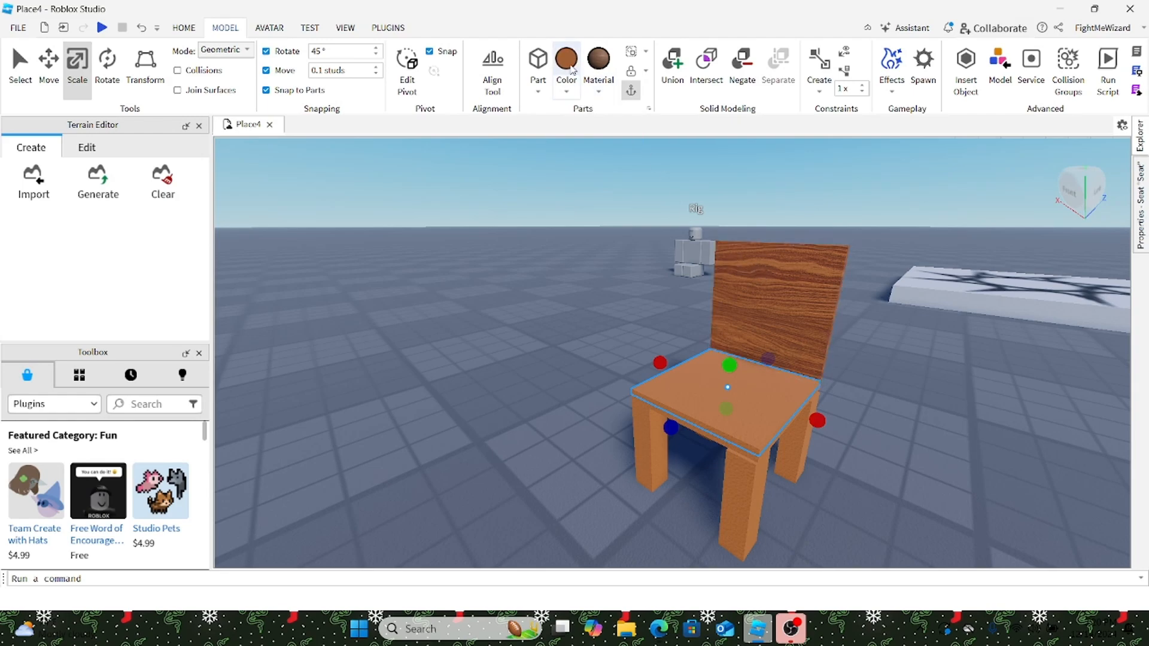
click(563, 322)
scroll(563, 322, down, 3)
right_drag(563, 322, 613, 251)
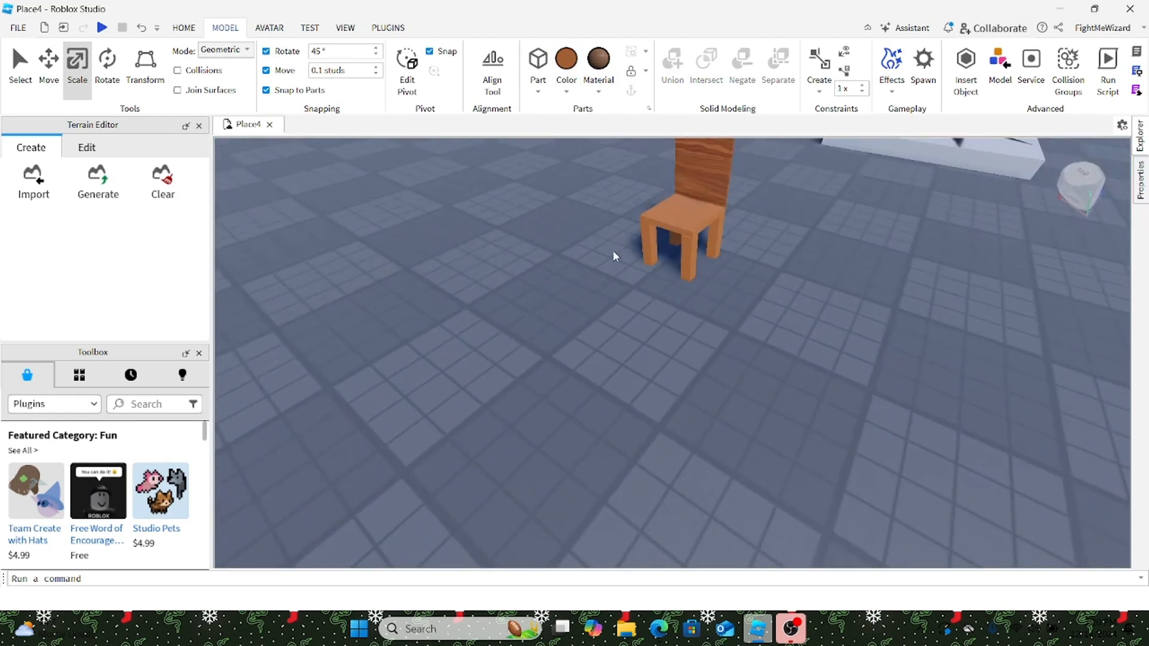
Step: Box-select all the chair parts, then clear the selection
drag(600, 202, 706, 285)
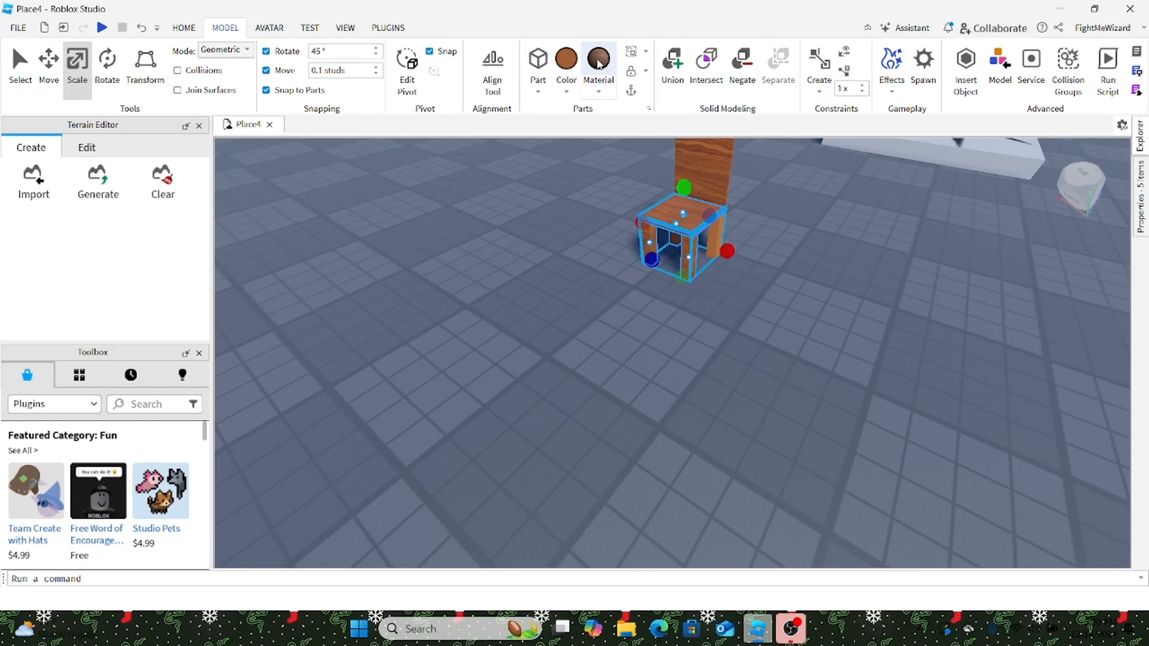
click(884, 295)
scroll(884, 295, down, 2)
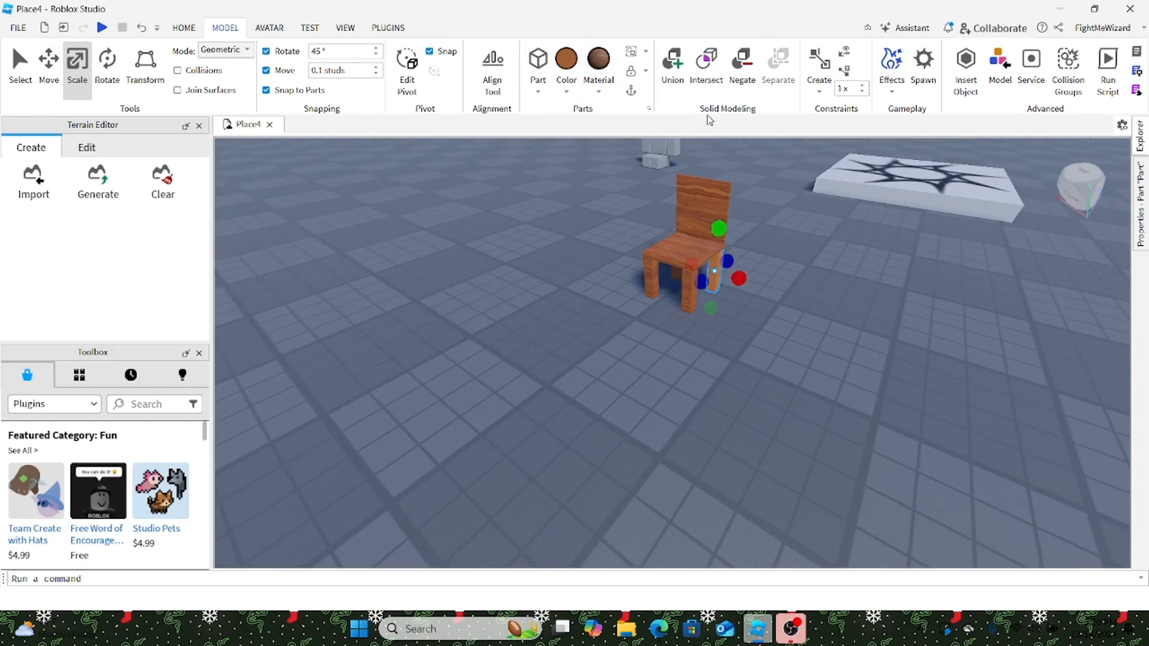
click(835, 331)
right_drag(834, 331, 842, 339)
scroll(843, 339, up, 3)
Step: Place the Rig dummy on the chair seat and nudge it into position
drag(859, 248, 965, 386)
scroll(967, 386, down, 3)
right_drag(965, 386, 966, 386)
click(967, 388)
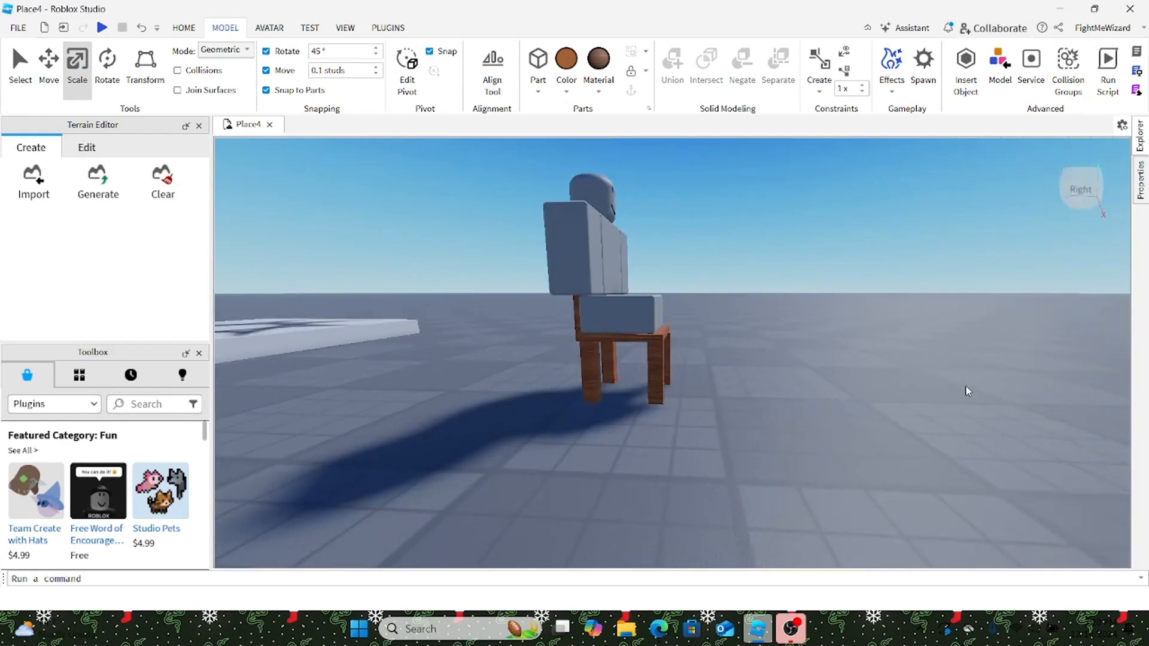
click(636, 301)
right_drag(724, 282, 739, 282)
scroll(721, 301, up, 5)
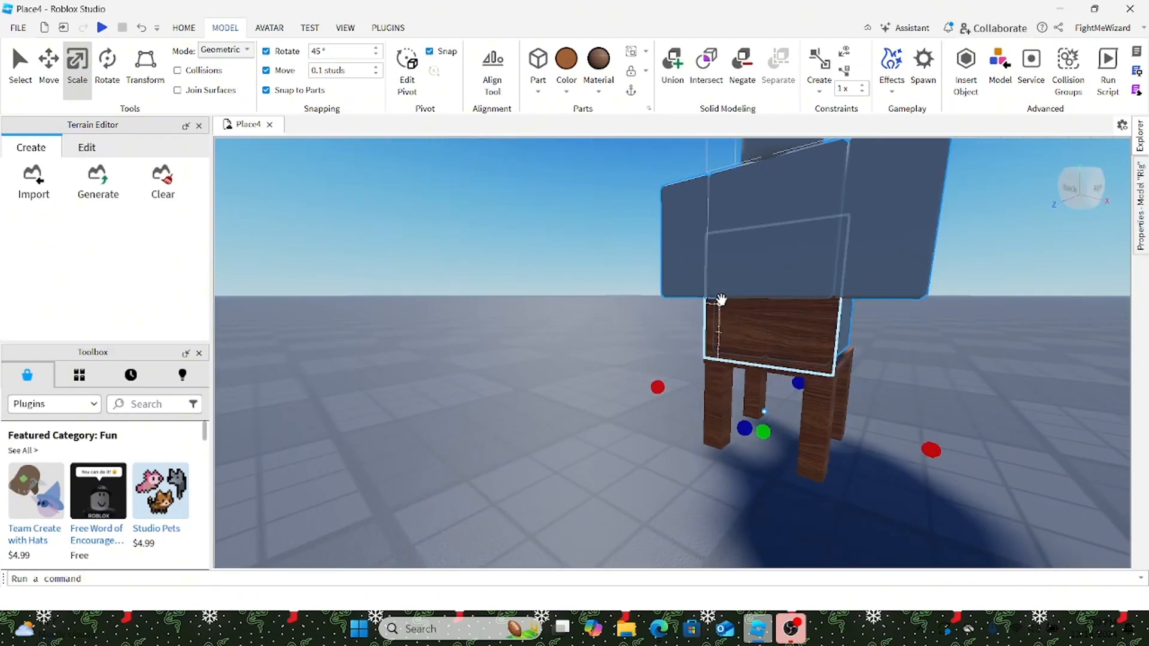
right_drag(814, 299, 821, 293)
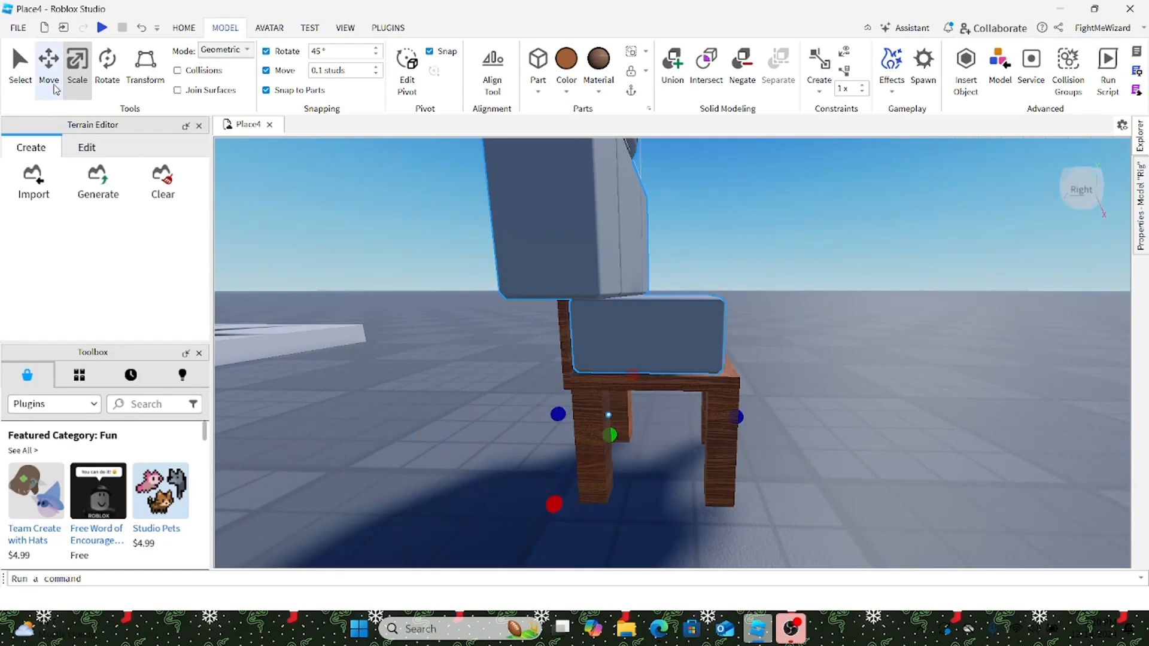
drag(694, 421, 707, 420)
key(a)
right_drag(874, 367, 911, 342)
key(f)
Step: Make the wooden backrest taller to fit the seated rig
click(792, 360)
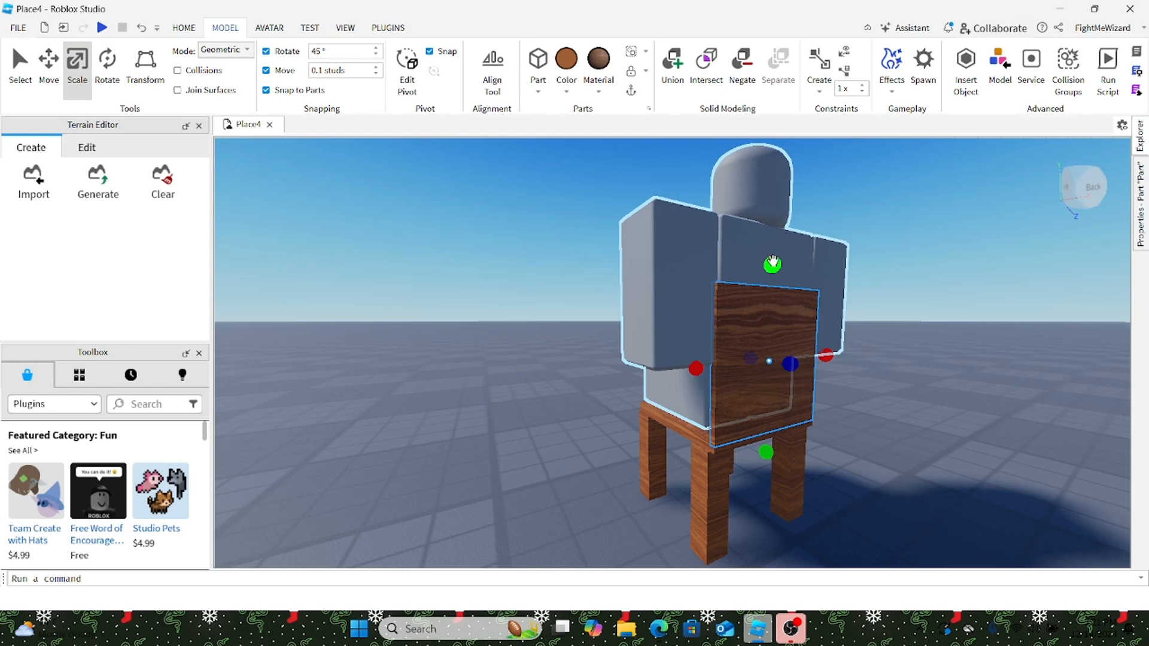
drag(772, 262, 791, 212)
key(d)
click(826, 239)
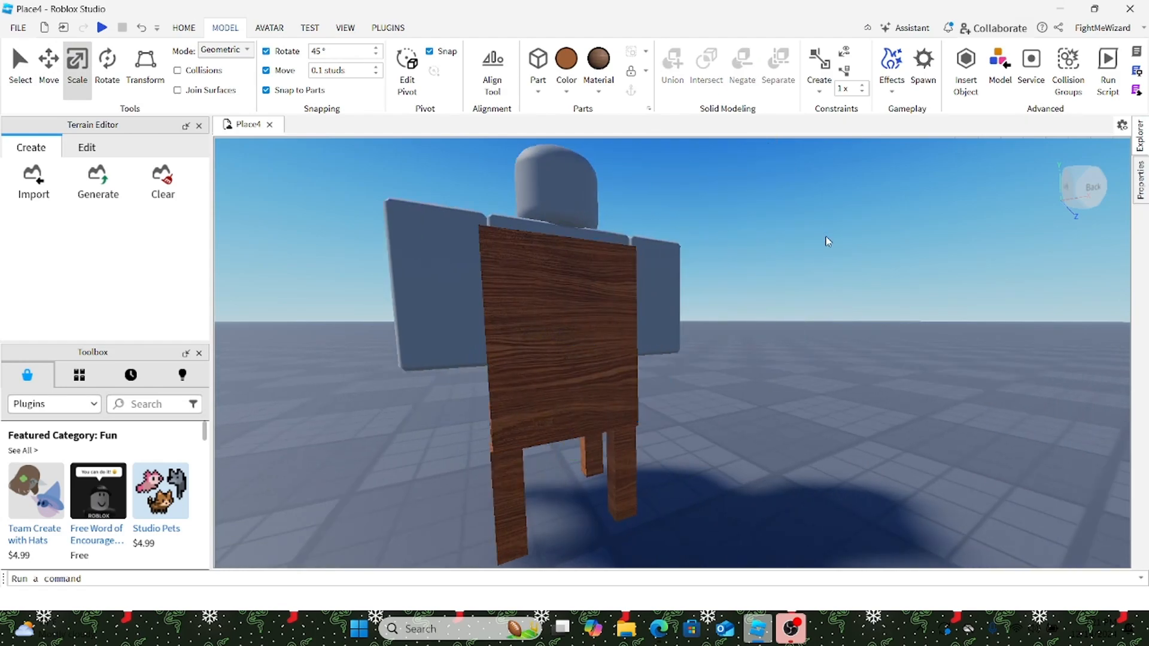
key(a)
right_drag(825, 239, 827, 238)
Step: Delete the test Rig dummy from the scene
click(517, 384)
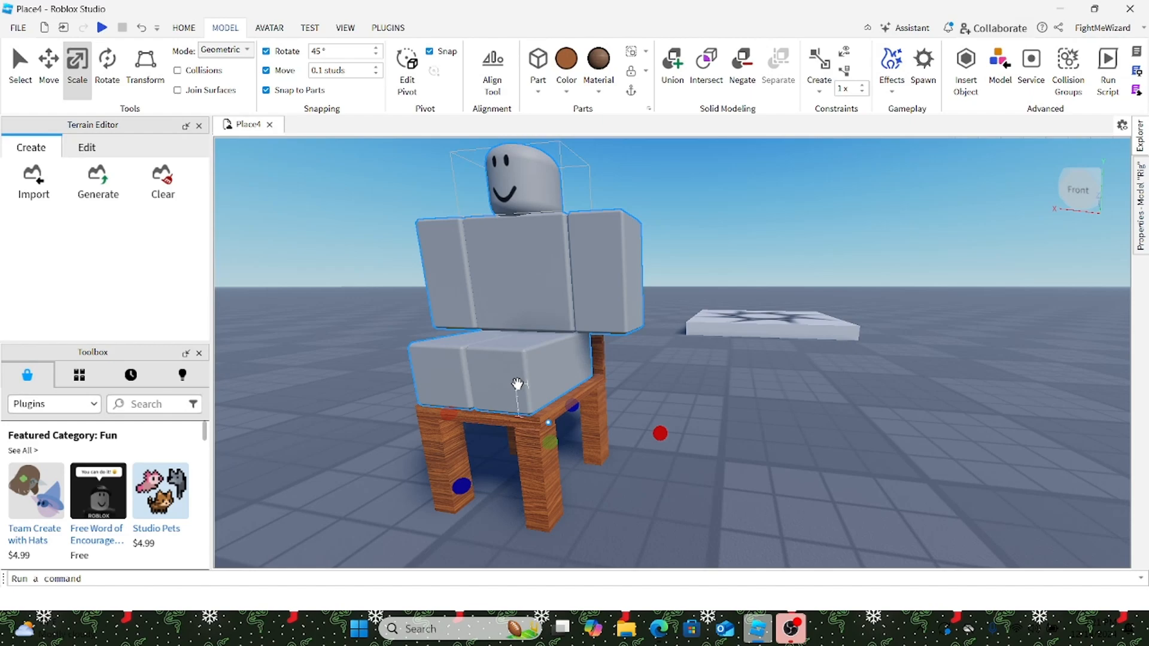
key(Delete)
scroll(706, 364, down, 10)
right_drag(706, 363, 706, 365)
key(a)
scroll(778, 359, up, 2)
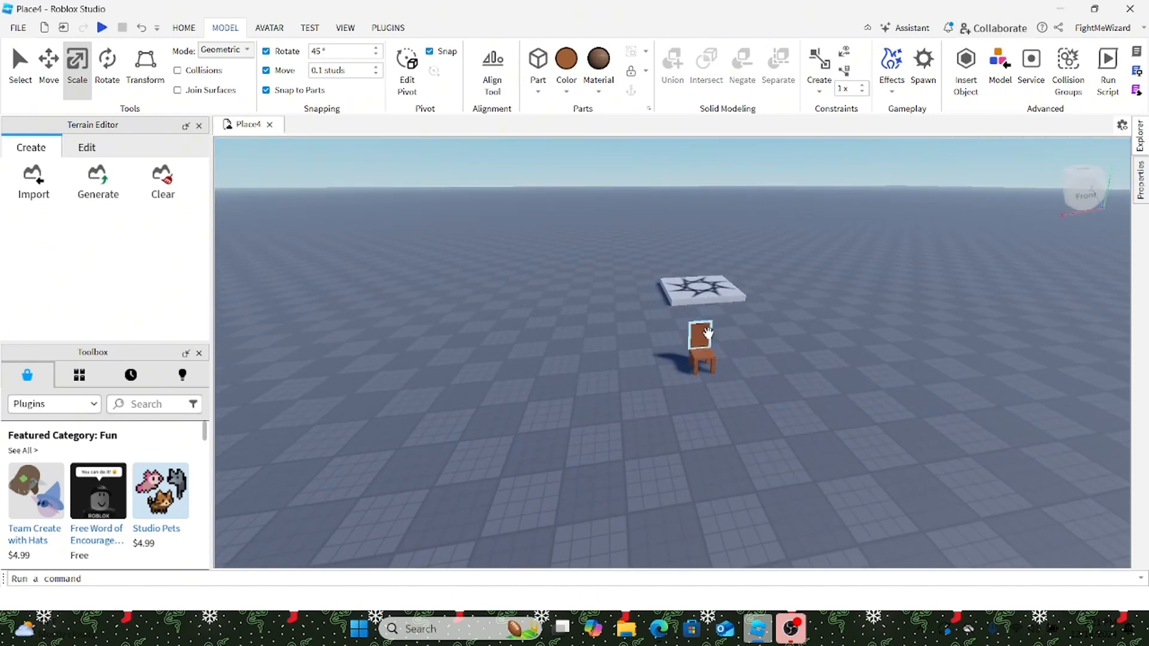
key(d)
scroll(700, 335, up, 4)
scroll(595, 329, down, 1)
scroll(449, 195, down, 1)
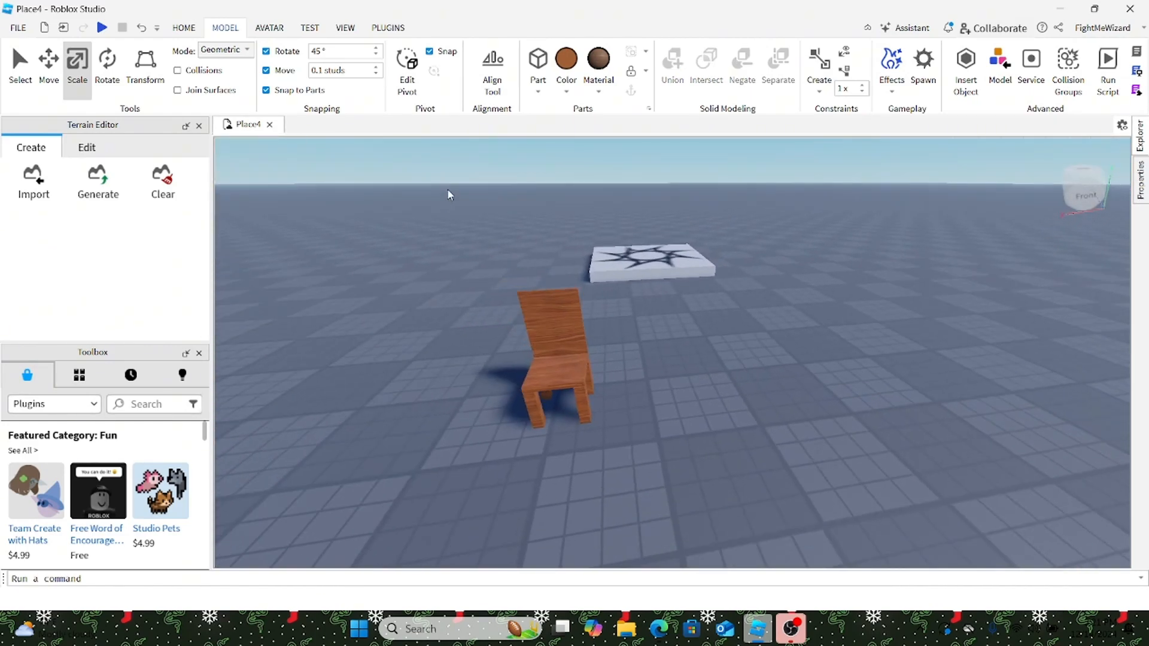
Step: Select every chair part and group them with Group As a Model
drag(590, 418, 591, 418)
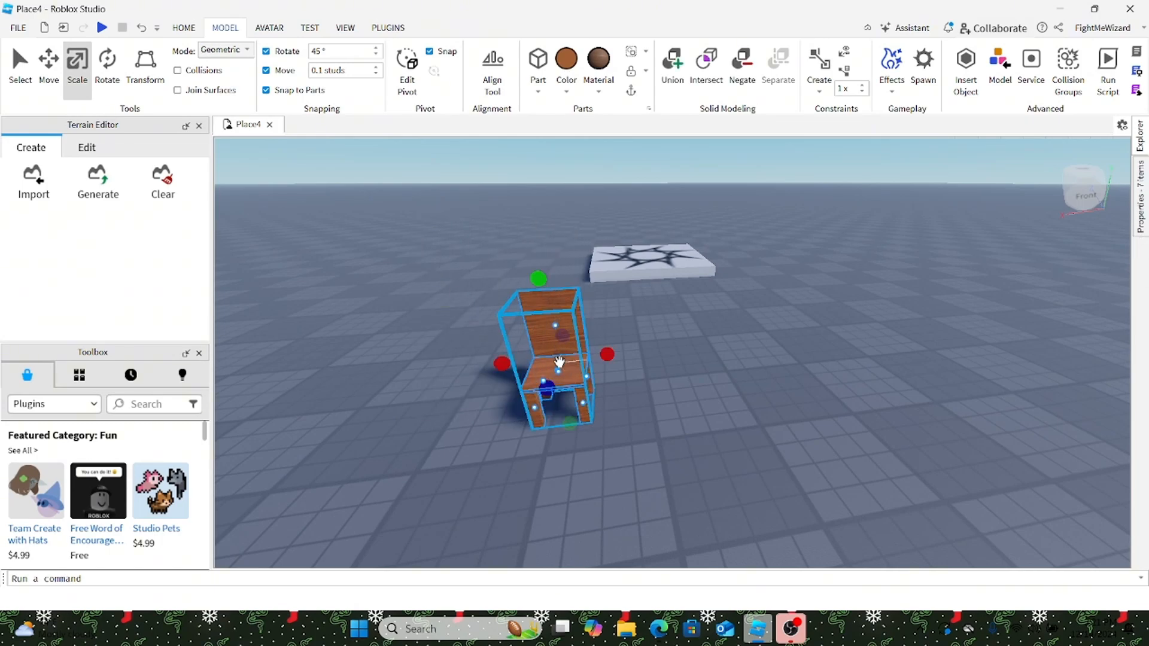
right_click(559, 362)
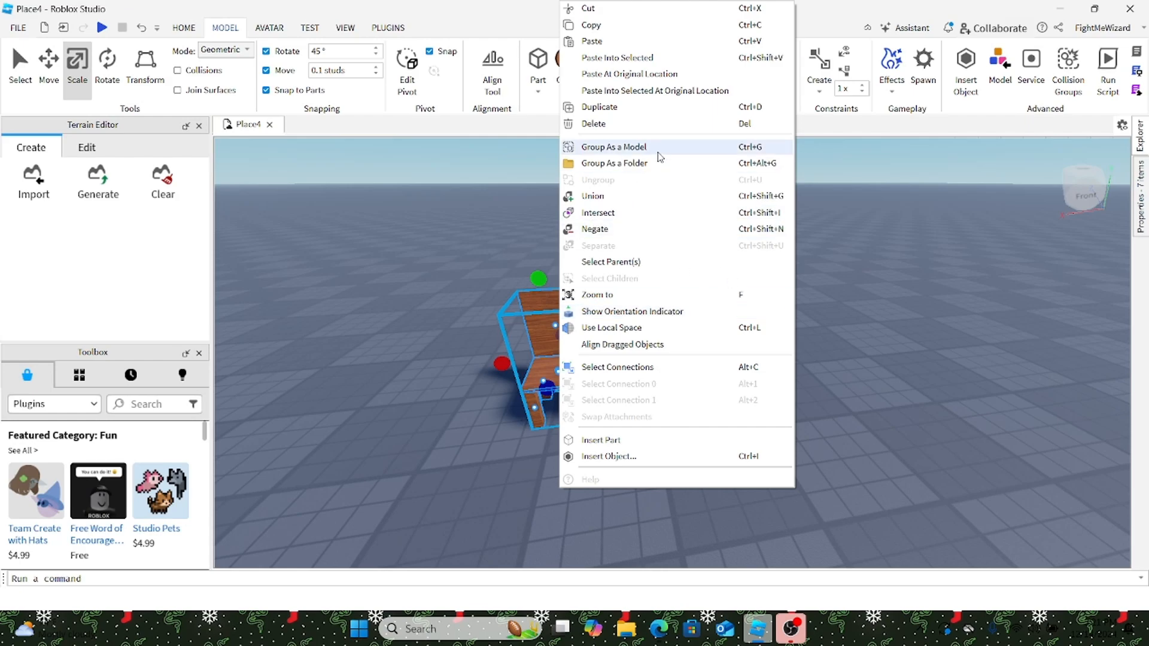
click(635, 150)
Step: Shift the chair model slightly right and start a Play test
drag(574, 381, 592, 414)
click(729, 278)
key(s)
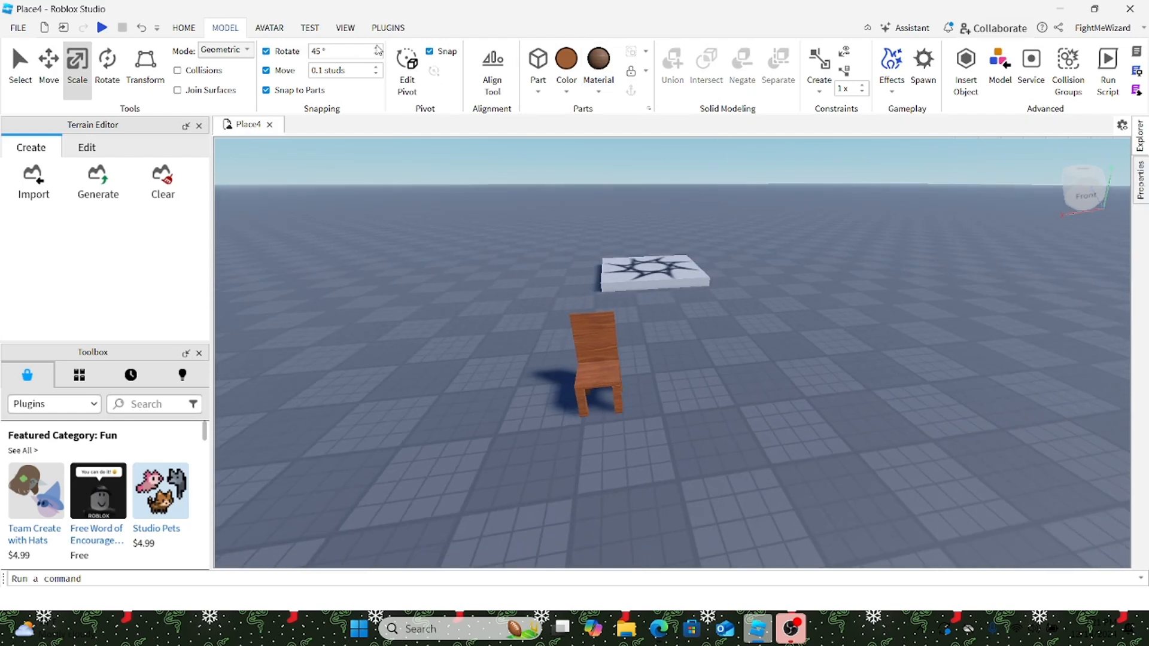
key(w)
click(102, 28)
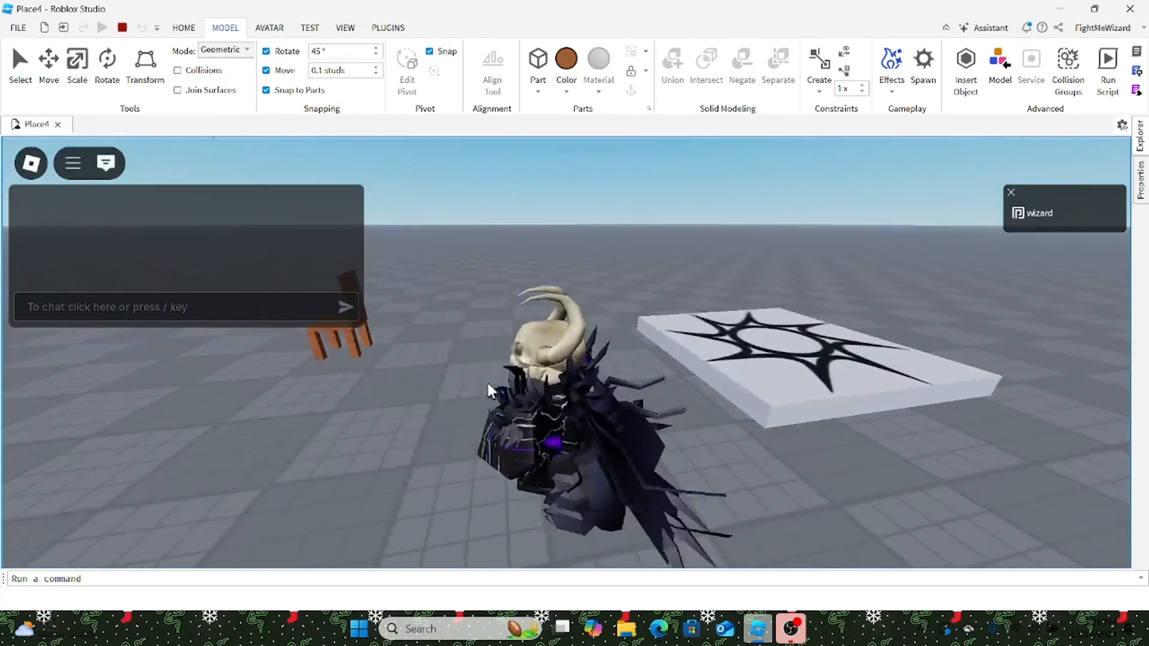
Step: Walk the avatar into the wooden chair and view it seated from several angles
key(a)
right_drag(487, 384, 487, 385)
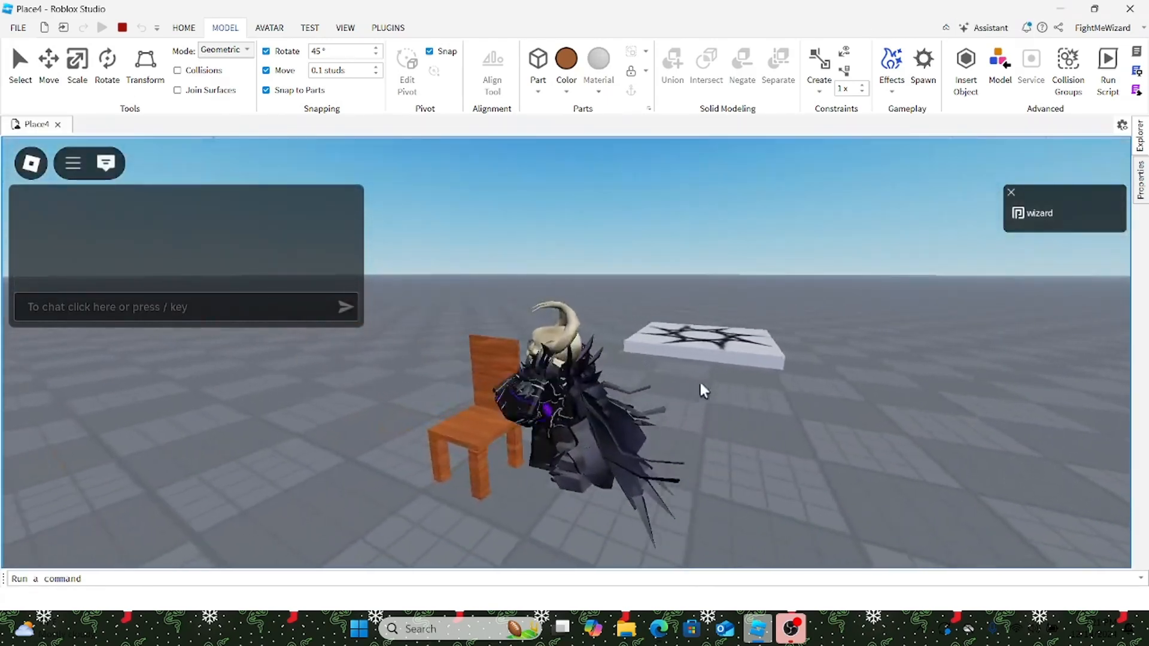
right_drag(699, 383, 486, 380)
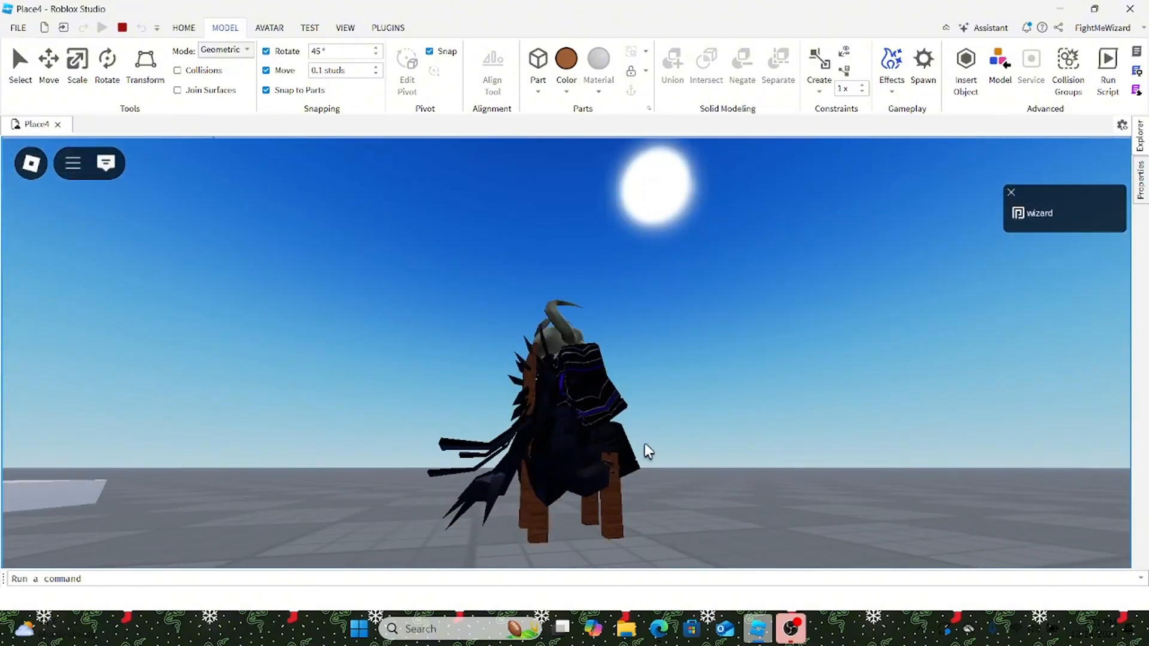
right_drag(667, 436, 667, 435)
right_drag(567, 224, 590, 218)
scroll(590, 217, up, 10)
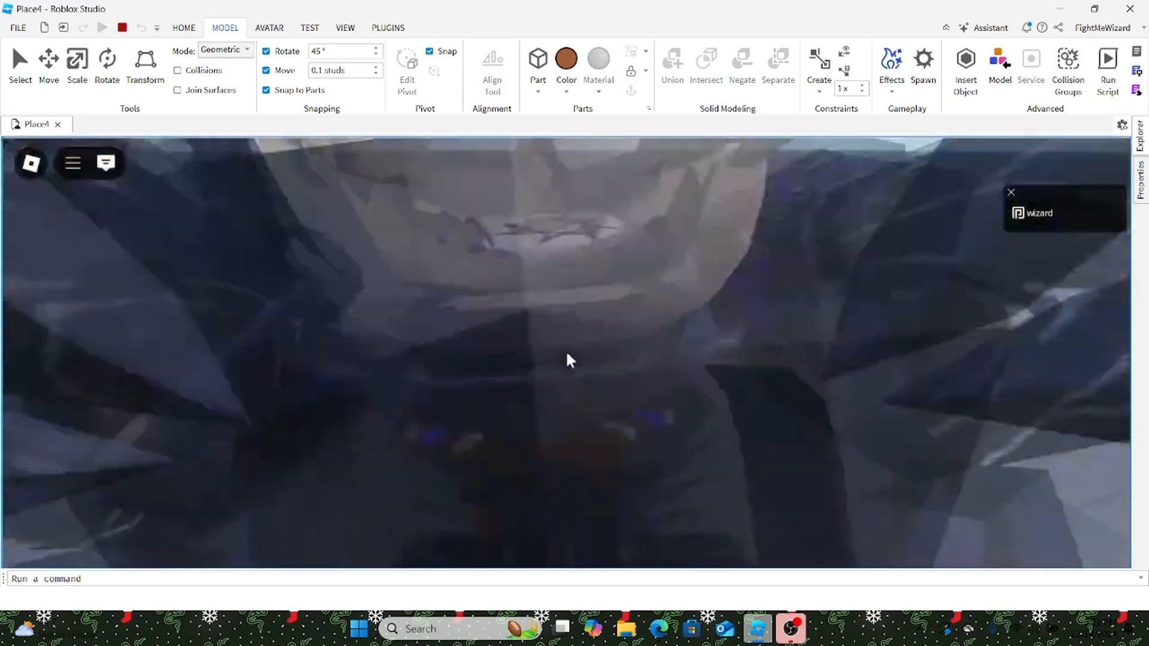
Step: Jump the avatar out of the chair and walk it away
key(space)
key(s)
key(a)
scroll(568, 354, down, 3)
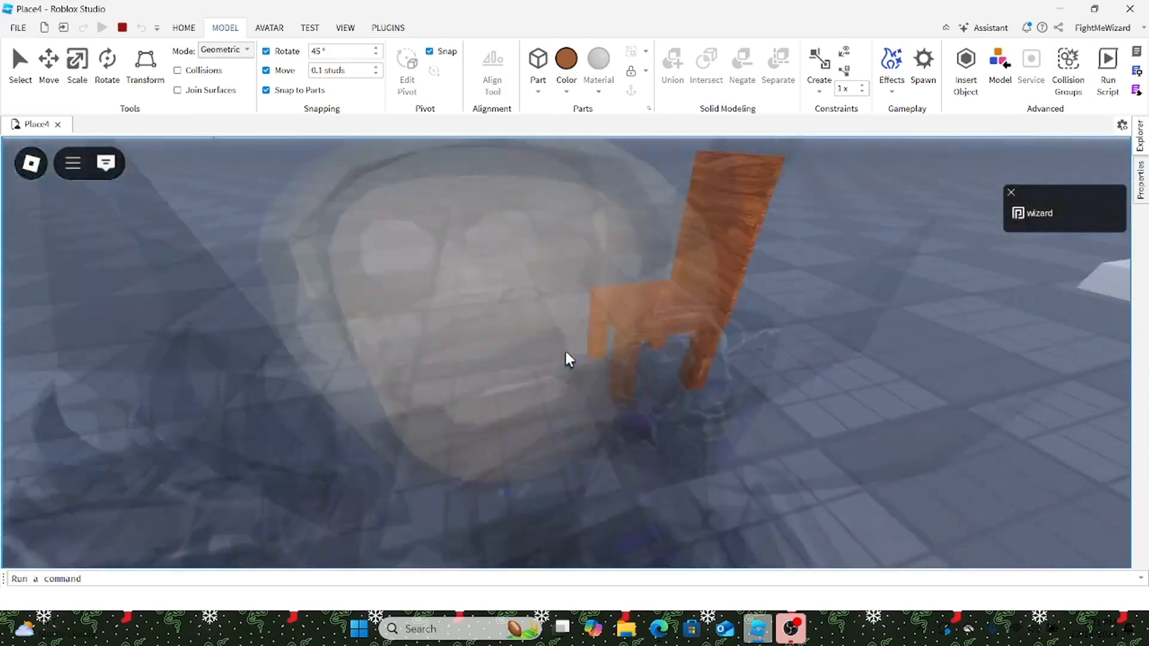
right_drag(567, 354, 567, 354)
scroll(568, 354, up, 3)
scroll(566, 353, up, 2)
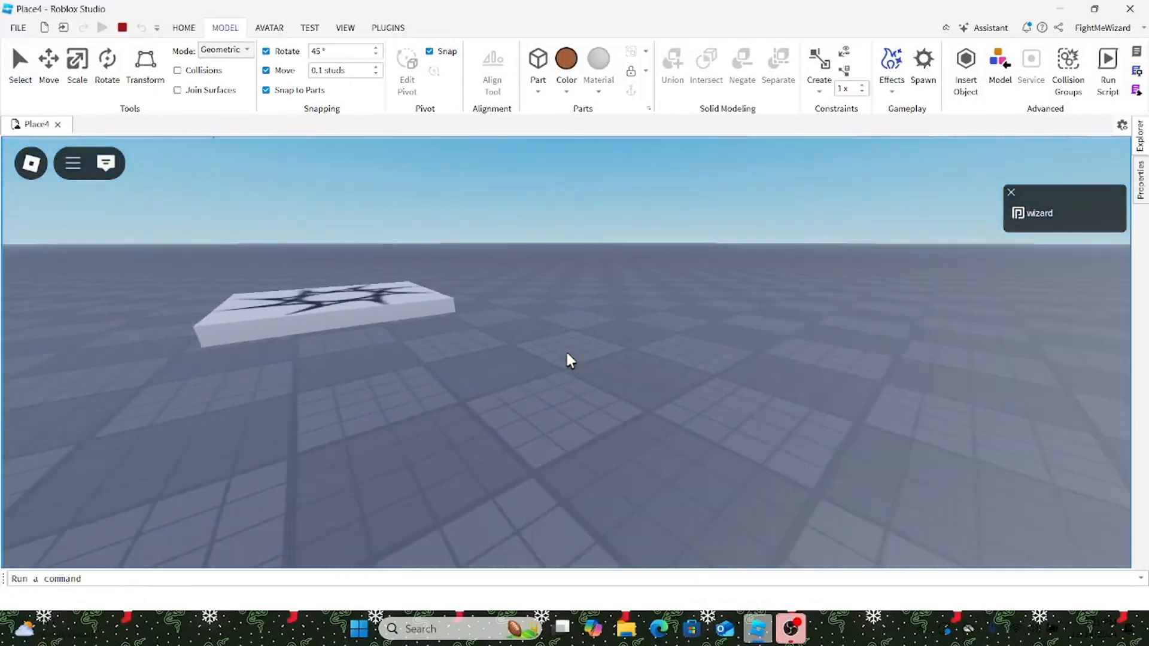
Step: Move the avatar around the chair, jumping a few times
key(a)
scroll(565, 353, down, 6)
key(s)
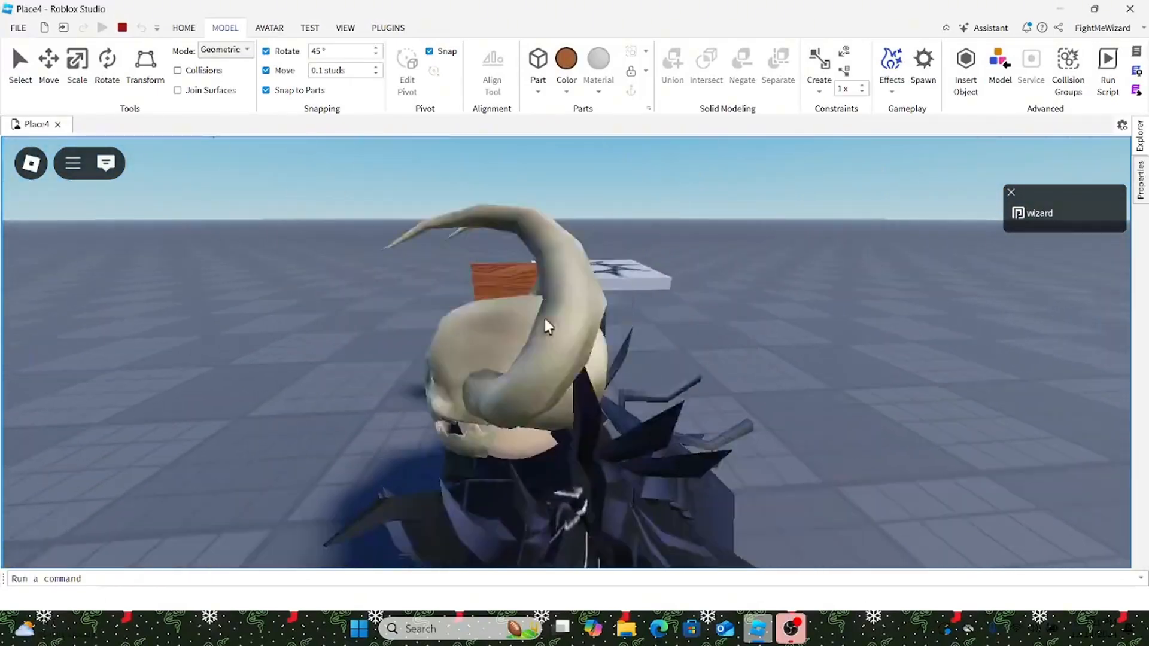
key(space)
right_drag(579, 298, 730, 383)
key(space)
key(d)
scroll(803, 392, up, 2)
key(s)
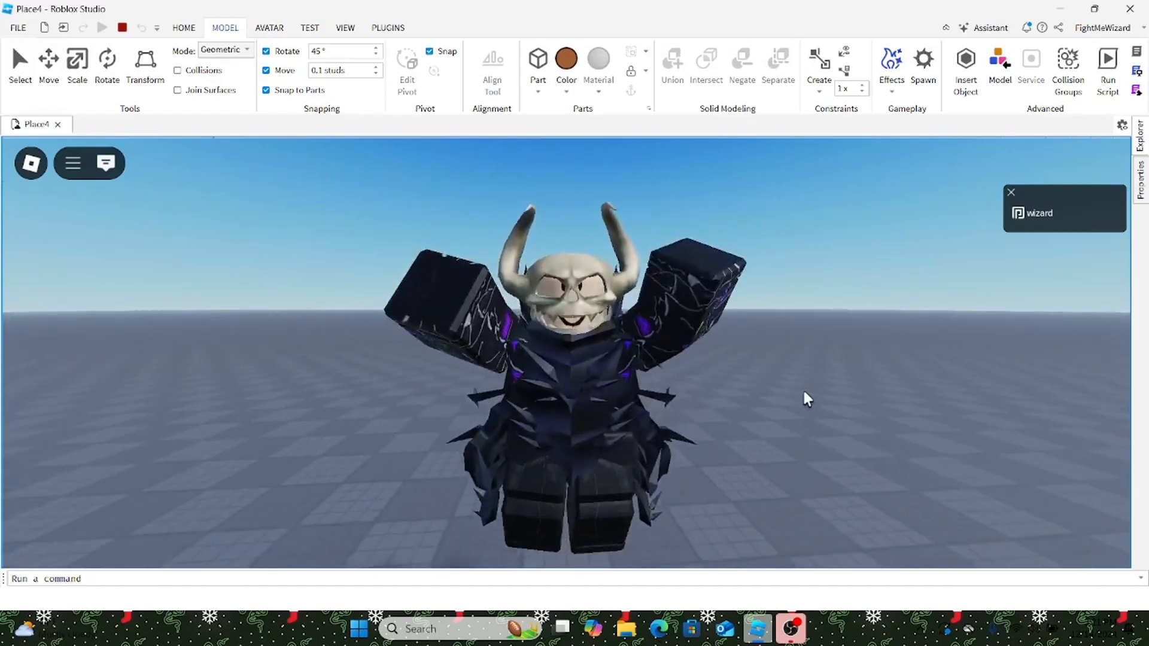
key(d)
key(s)
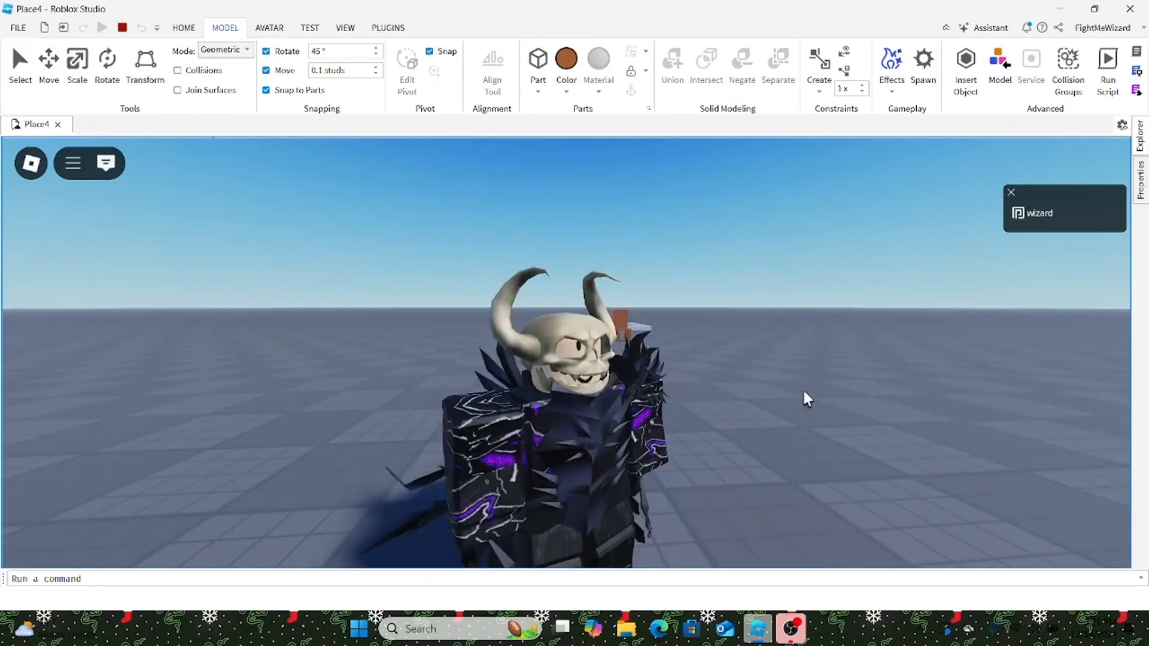